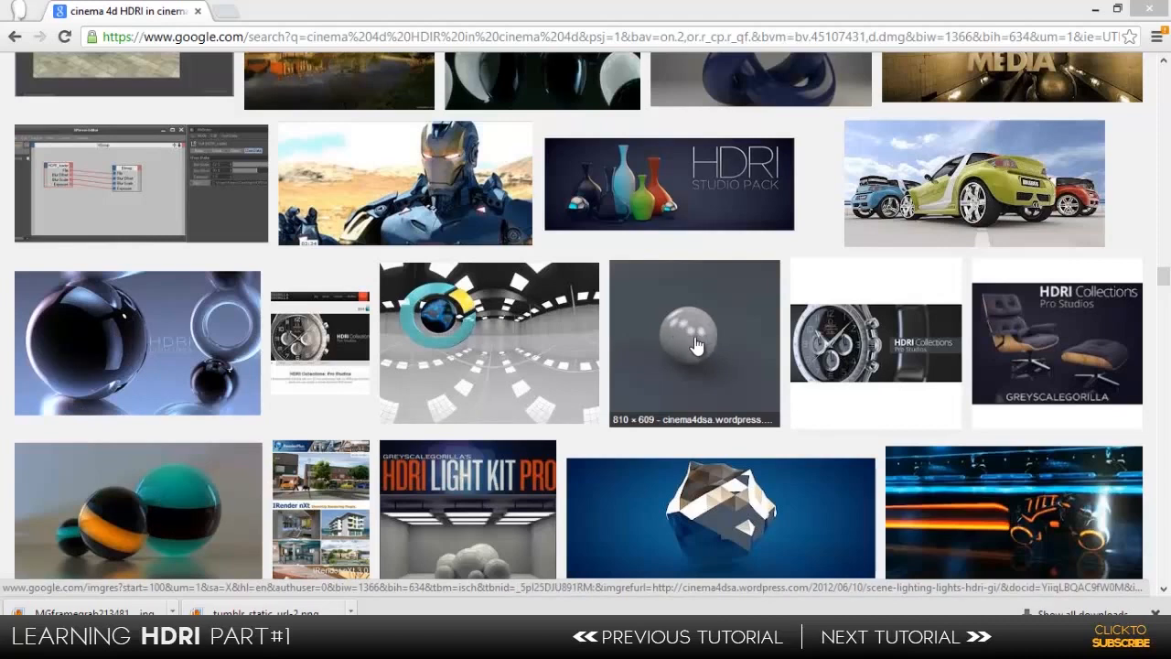
# - Browse the Cinema 4D HDRI image search results and look at the grey reflective sphere example
pyautogui.click(714, 337)
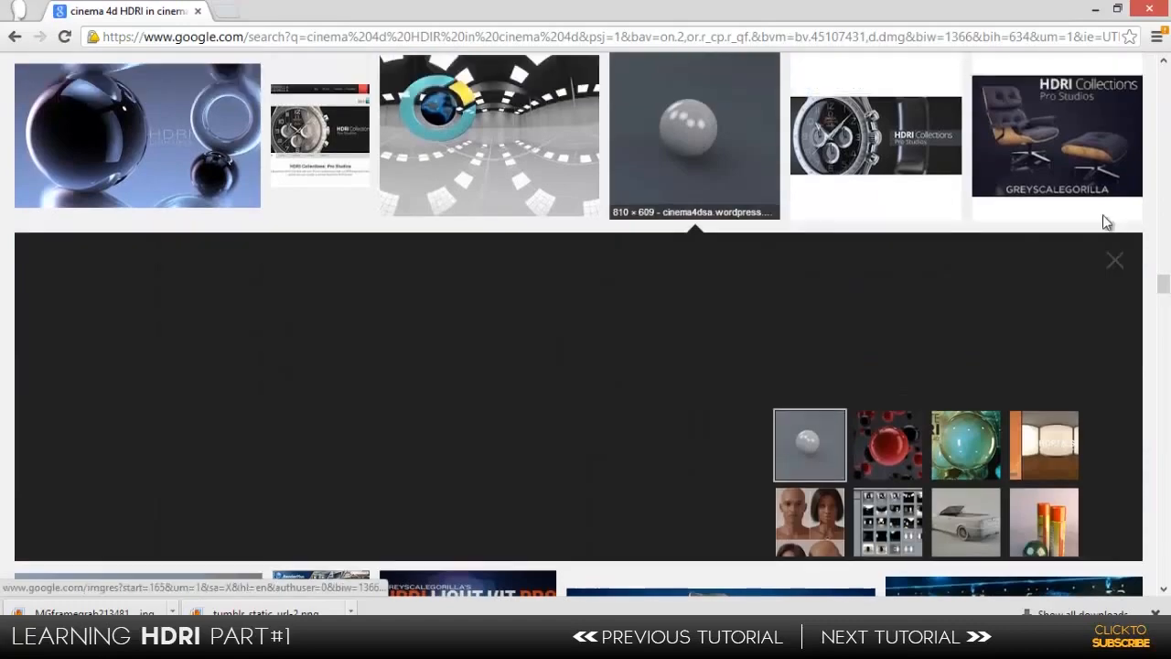
pyautogui.click(1114, 260)
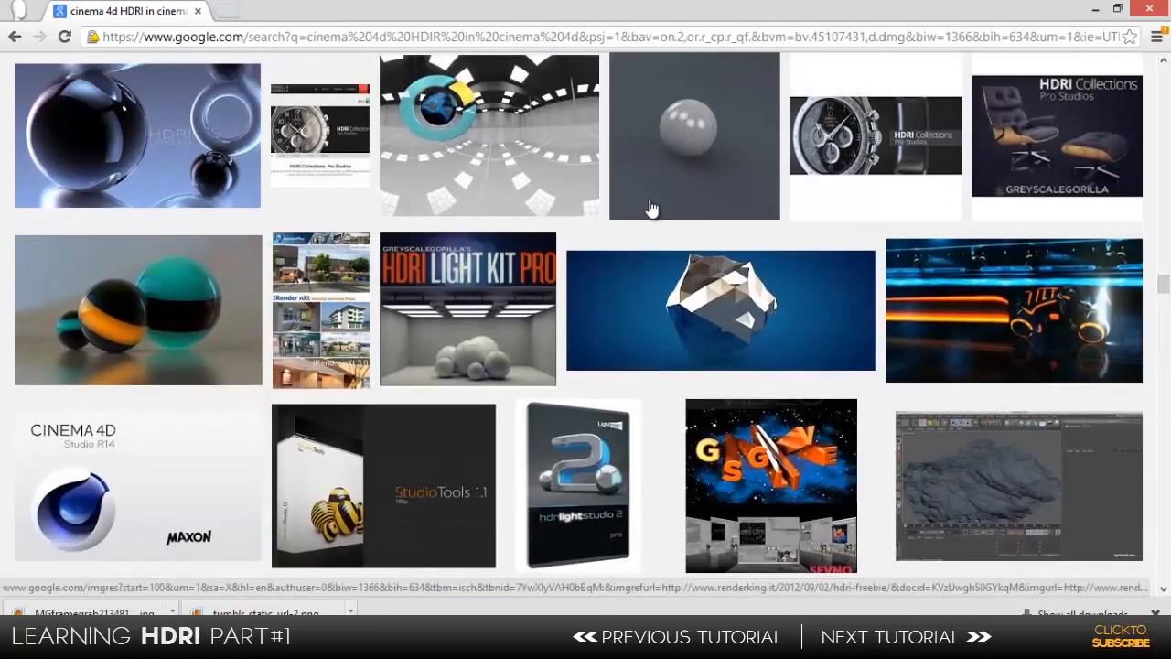
pyautogui.scroll(1, 494, 220)
pyautogui.scroll(3, 502, 226)
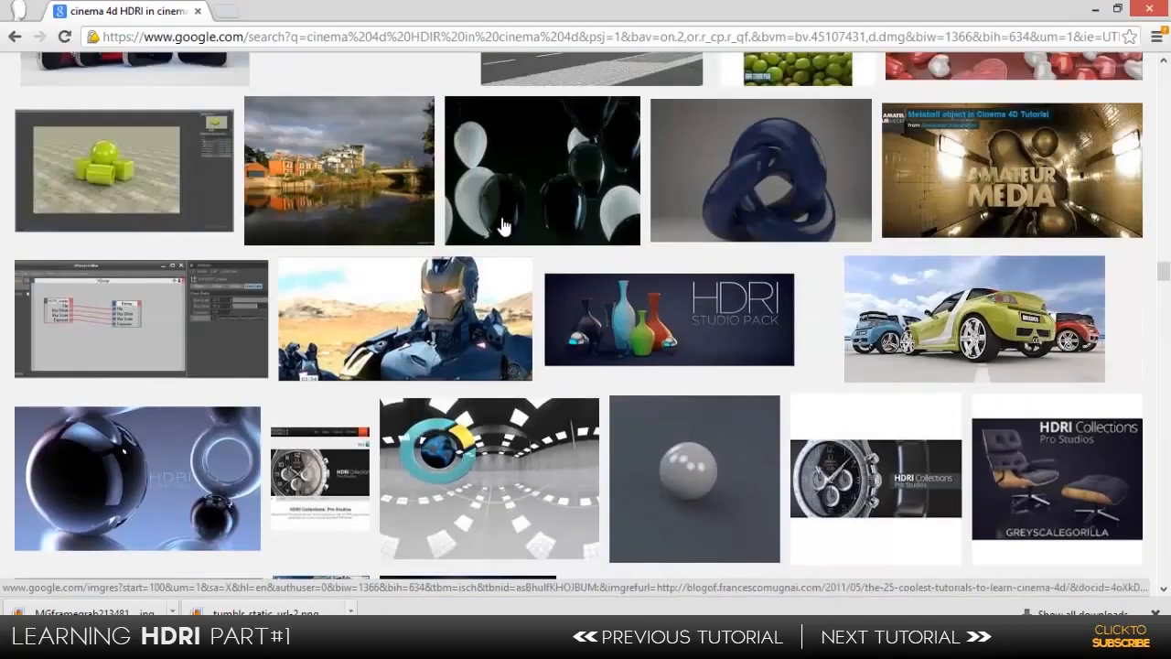
pyautogui.scroll(-6, 503, 226)
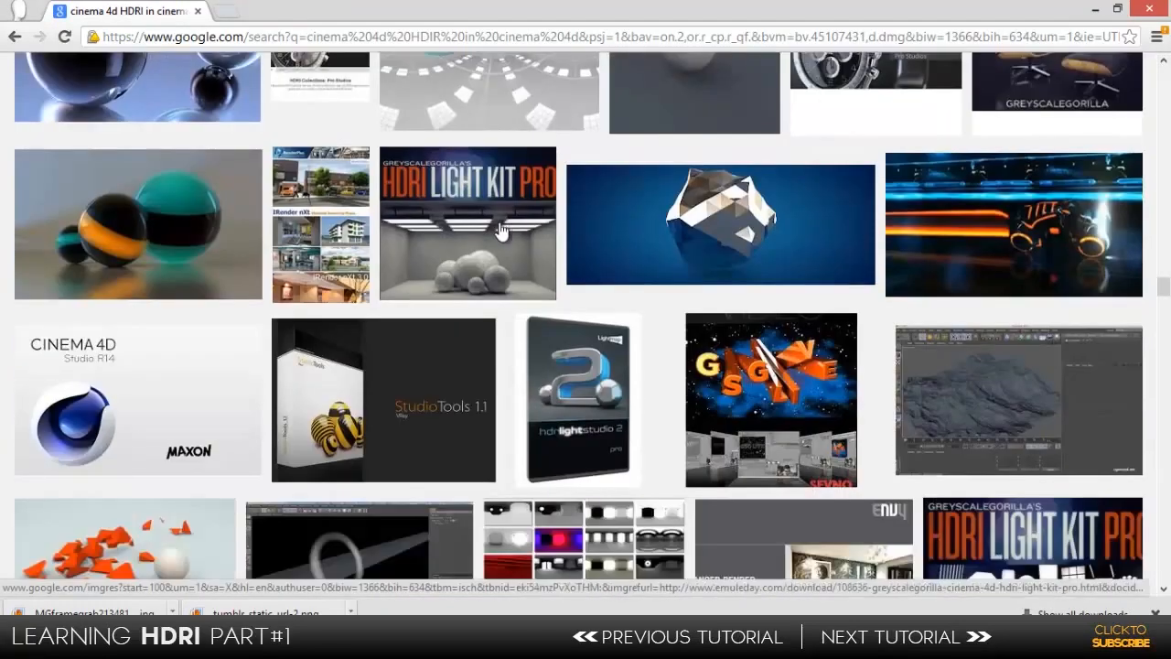
pyautogui.scroll(5, 501, 238)
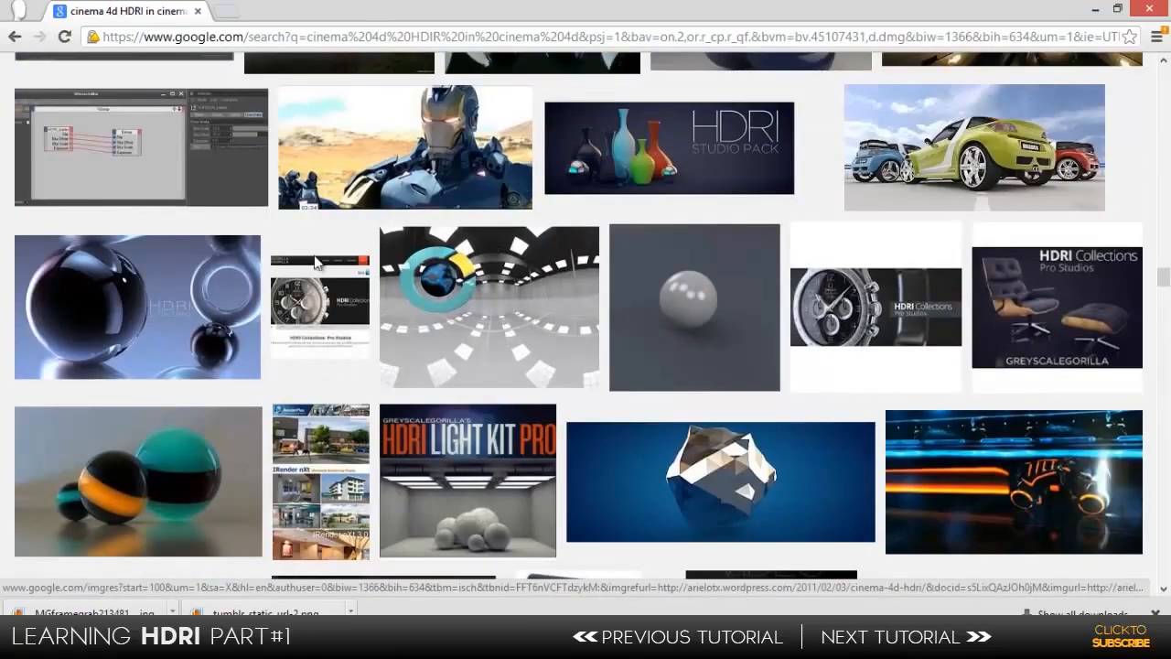
pyautogui.scroll(-1, 310, 469)
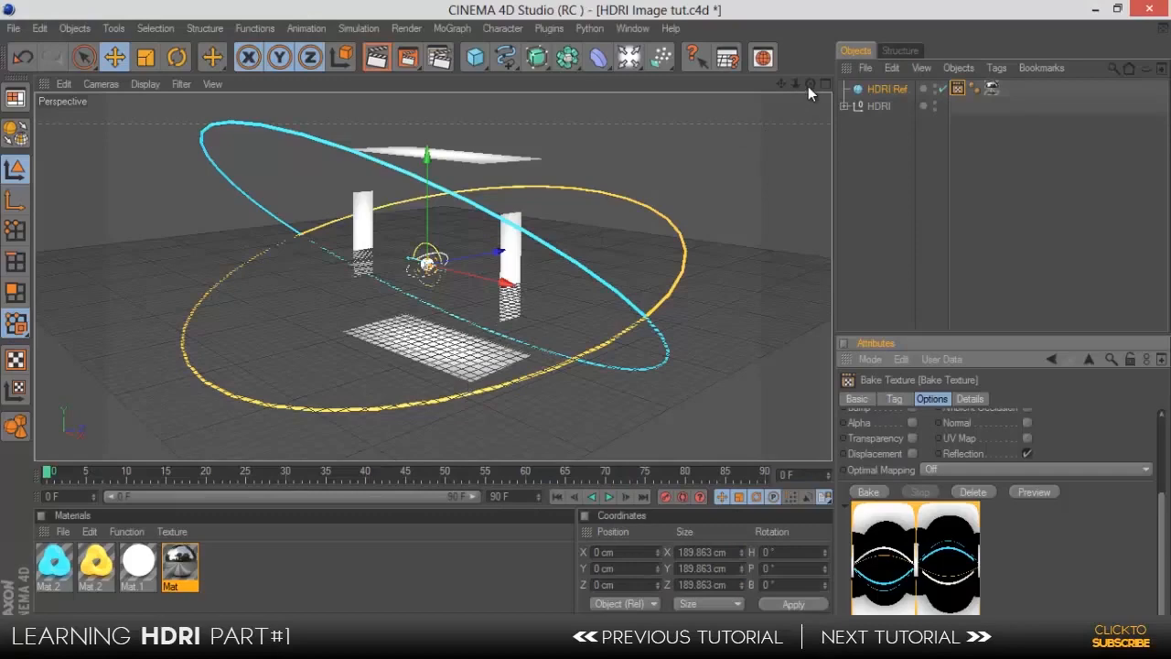
# - Switch to Cinema 4D and delete the HDRI Ref and HDRI objects to empty the scene
pyautogui.moveTo(809, 84); pyautogui.dragTo(586, 316)
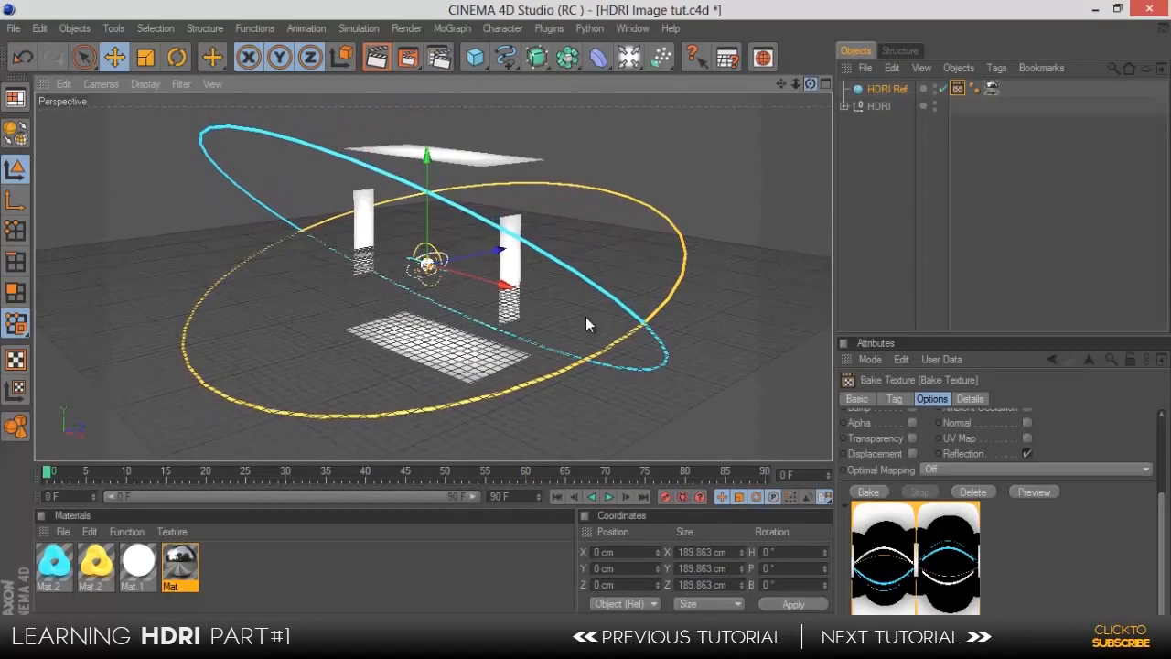
pyautogui.moveTo(854, 162); pyautogui.dragTo(898, 90)
pyautogui.press('Delete')
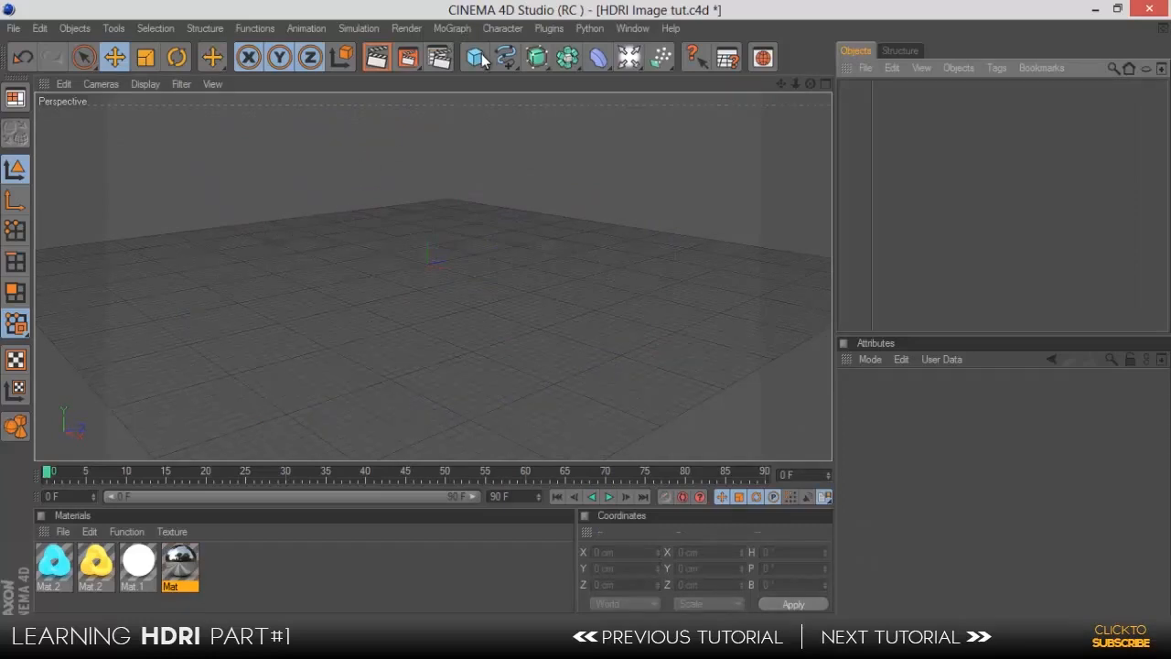
# - Add a sphere primitive with its default 100 cm radius at the scene origin
pyautogui.moveTo(482, 60); pyautogui.dragTo(617, 80)
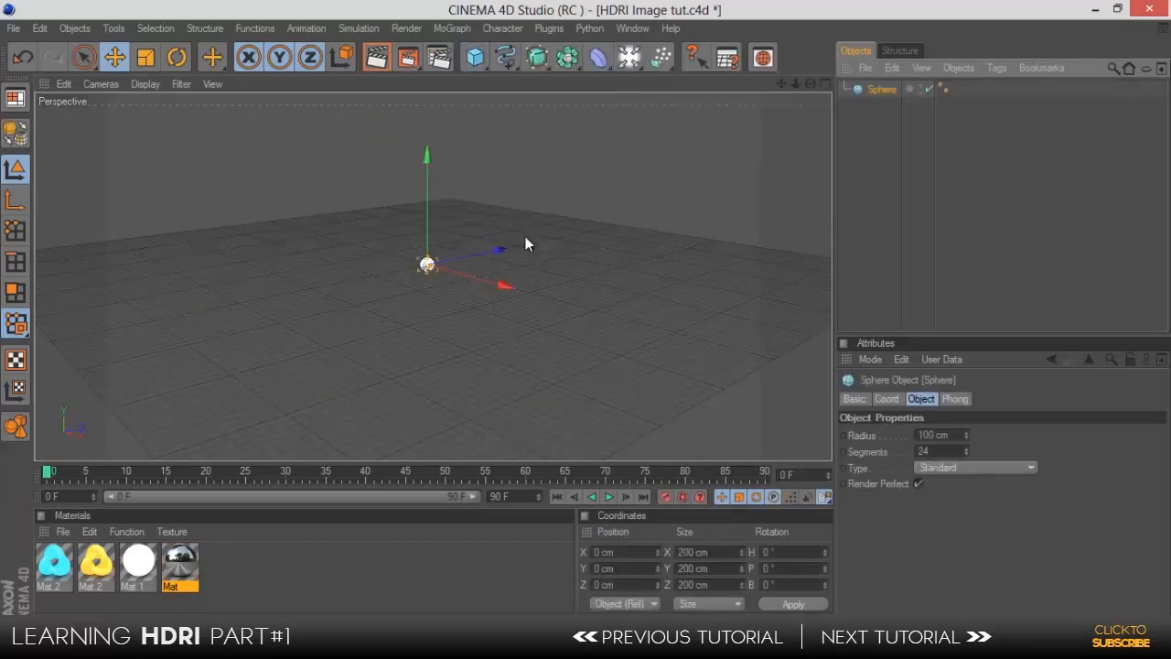
pyautogui.scroll(8, 415, 244)
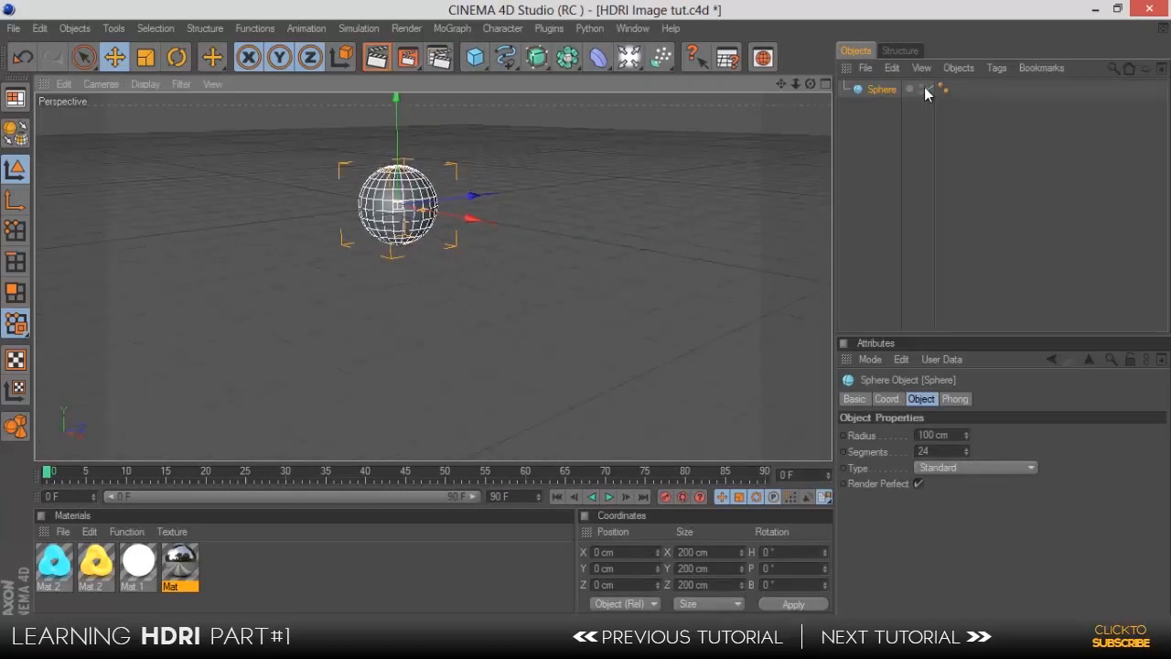
pyautogui.moveTo(784, 84); pyautogui.dragTo(546, 322)
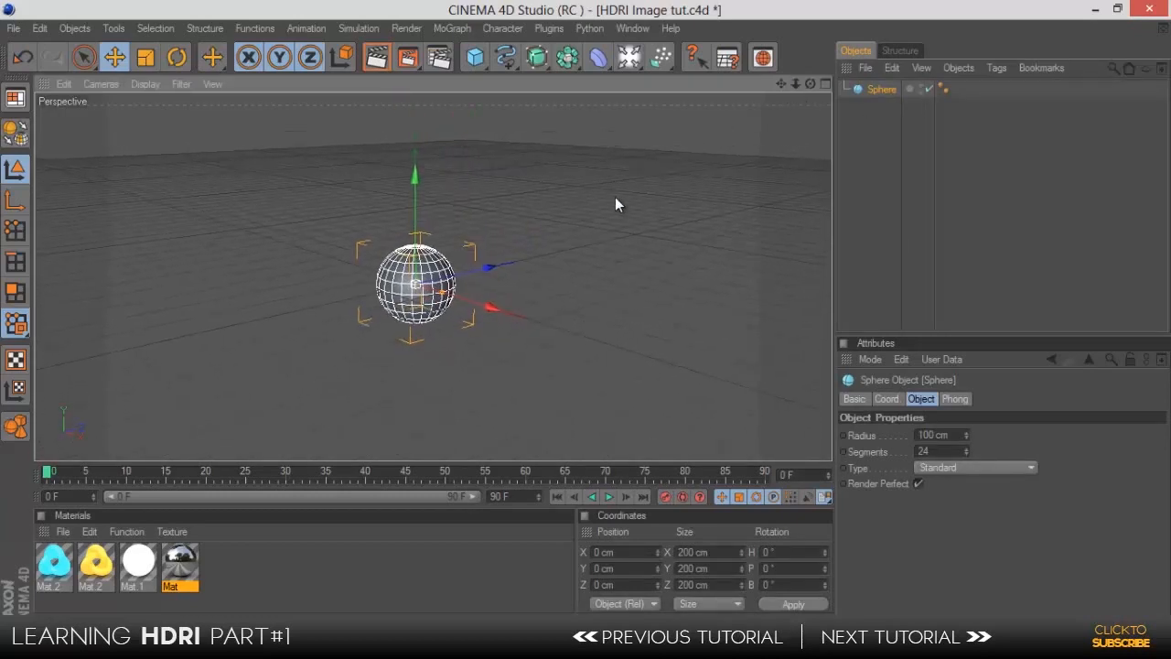
pyautogui.scroll(-3, 591, 202)
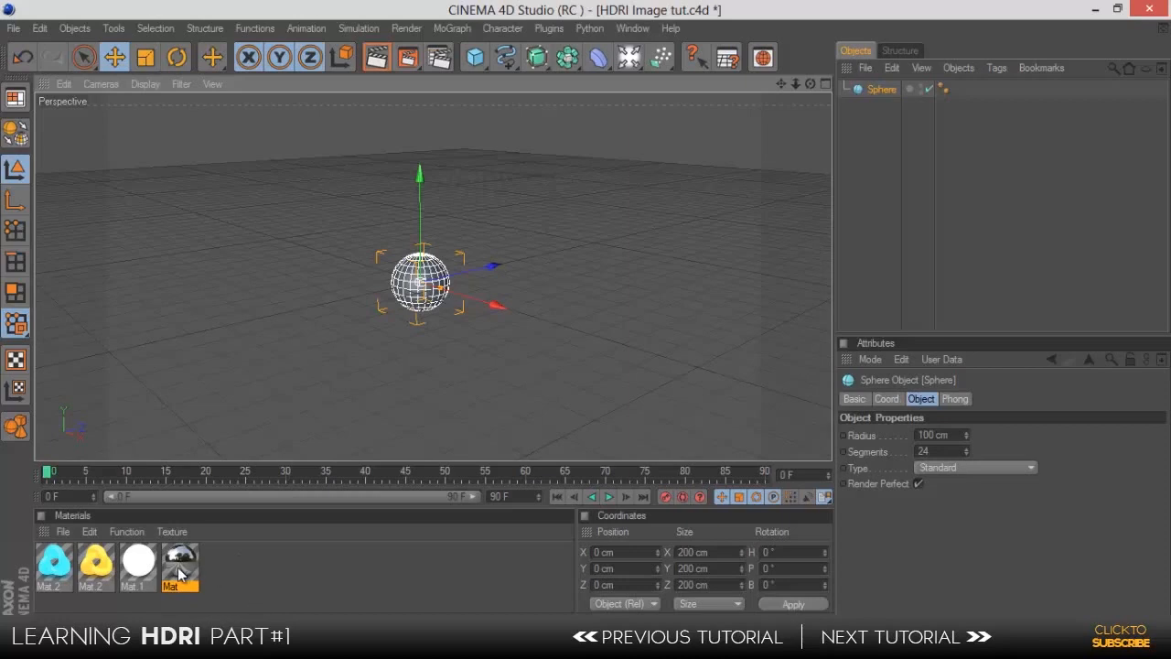
# - Create a new material with the Color and Specular channels disabled and only Reflection enabled
pyautogui.click(223, 570)
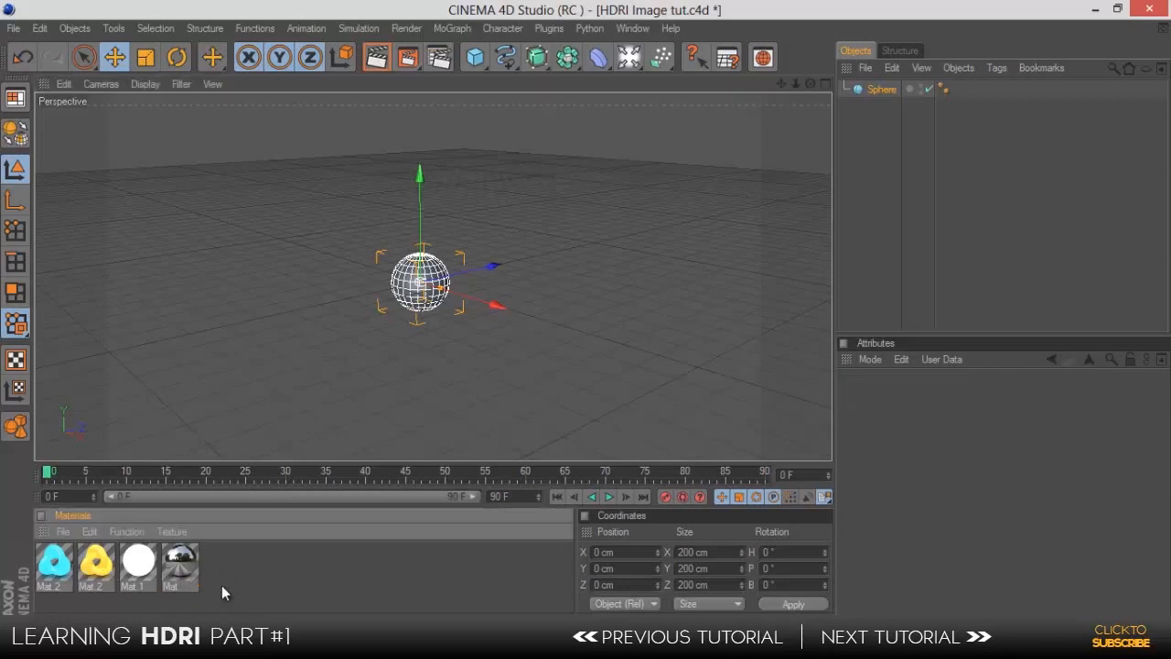
pyautogui.doubleClick(211, 600)
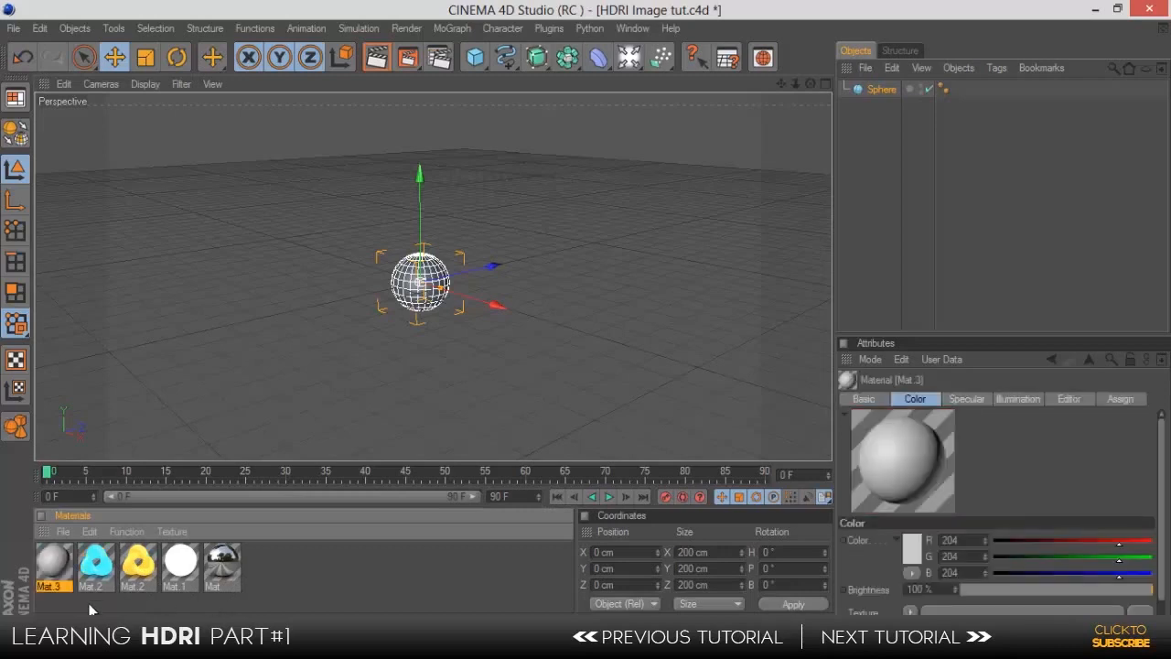
pyautogui.doubleClick(60, 568)
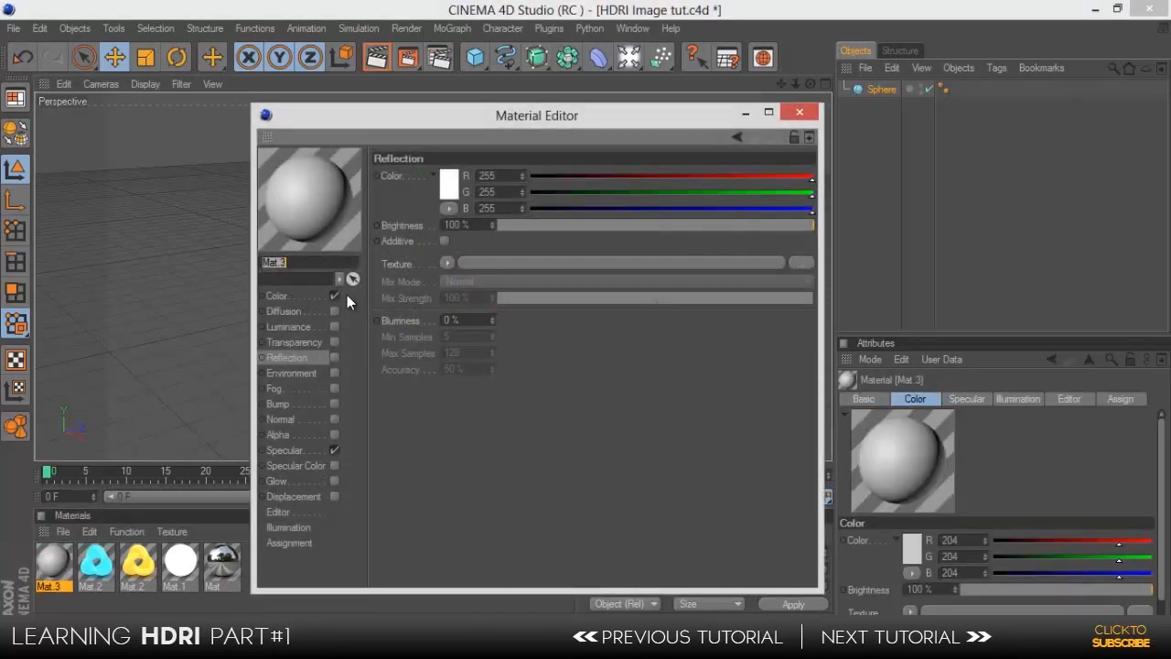
pyautogui.click(334, 296)
pyautogui.click(335, 449)
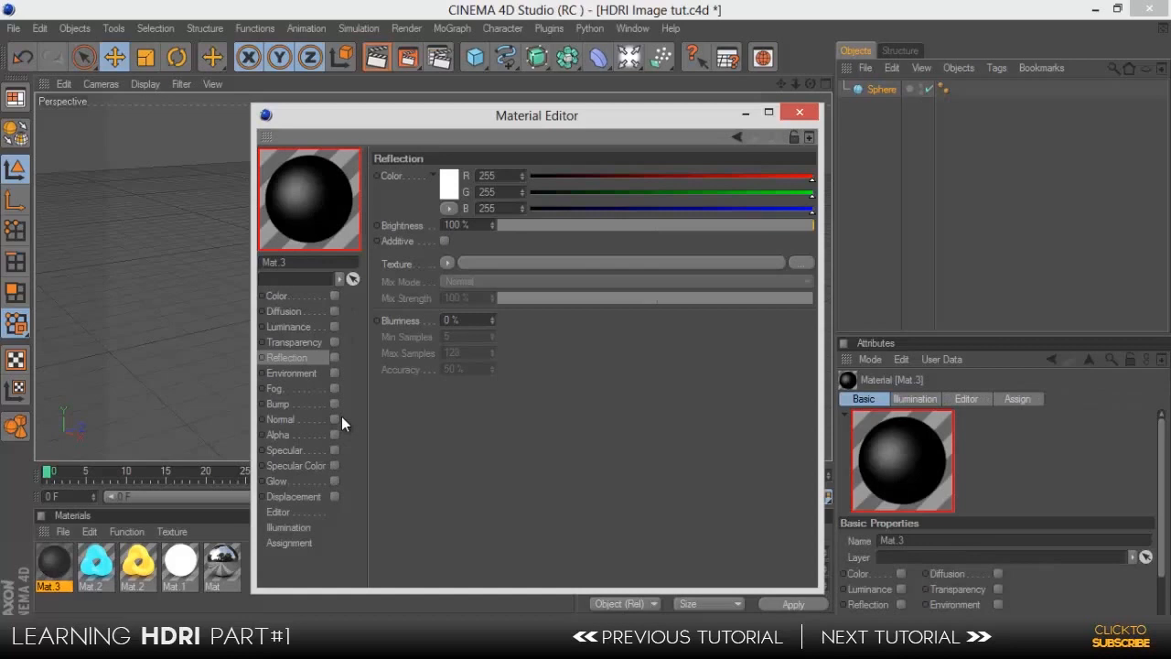
pyautogui.click(334, 358)
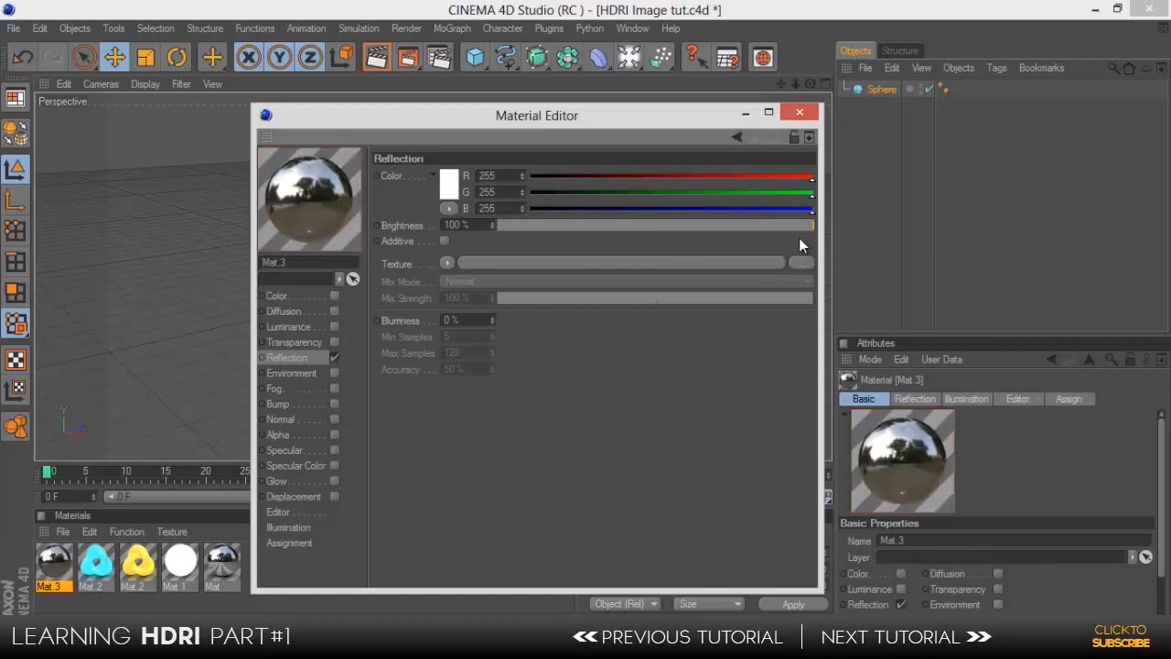
# - Switch the reflective material's preview to Sphere (GI) and apply the material to the sphere
pyautogui.rightClick(318, 202)
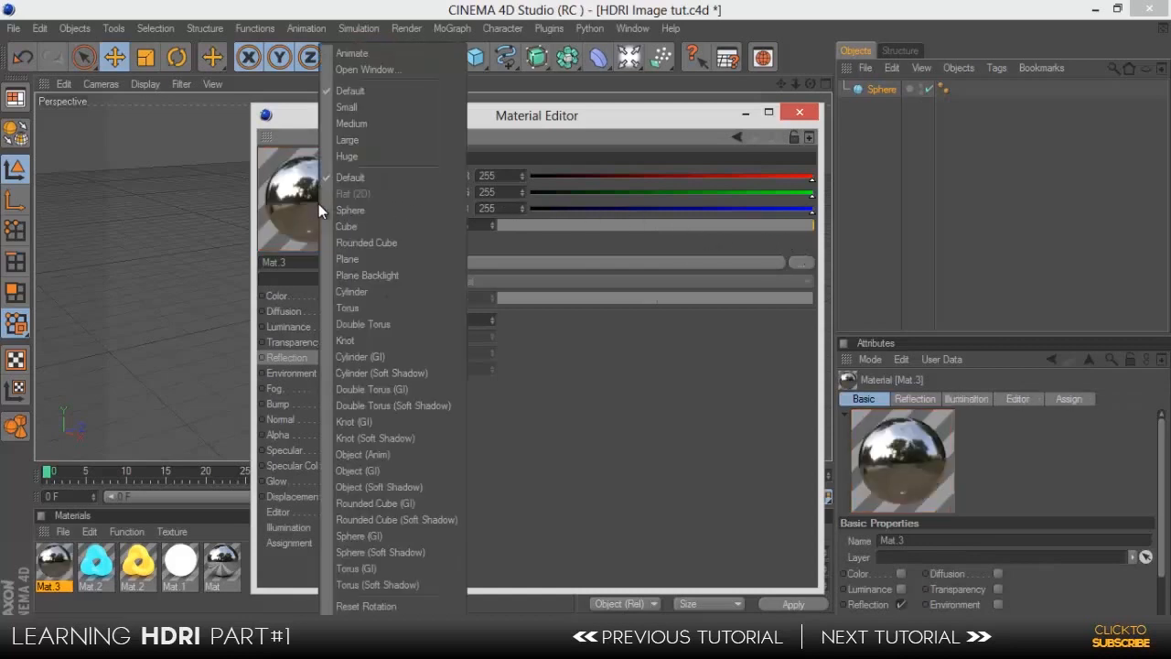
pyautogui.click(371, 538)
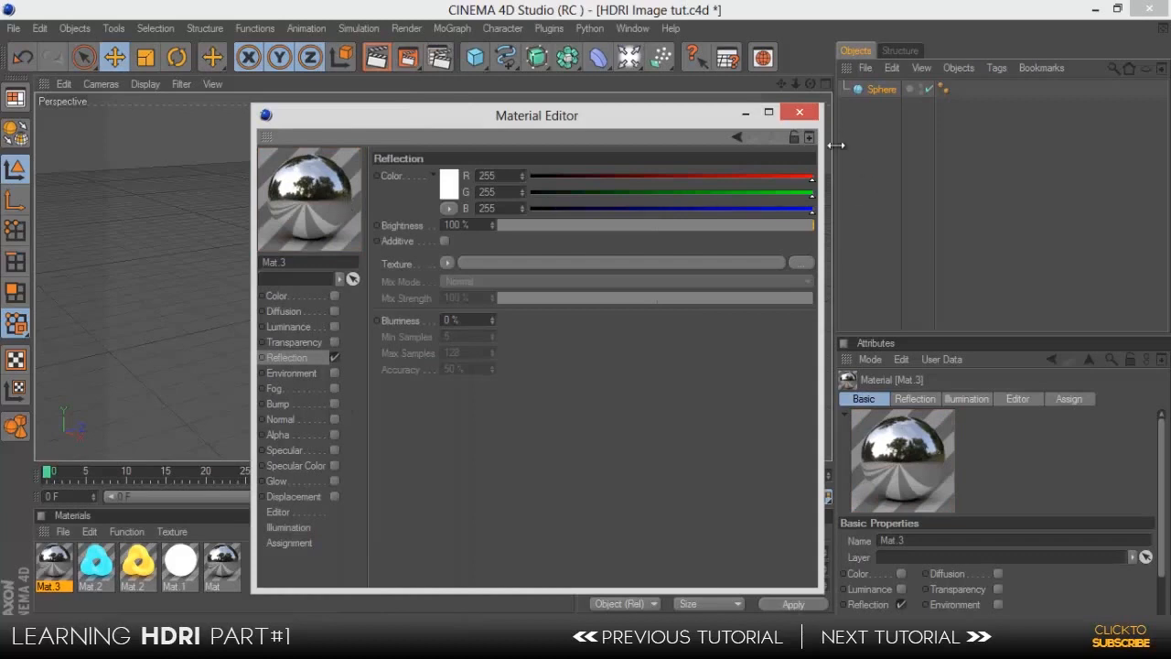
pyautogui.click(799, 111)
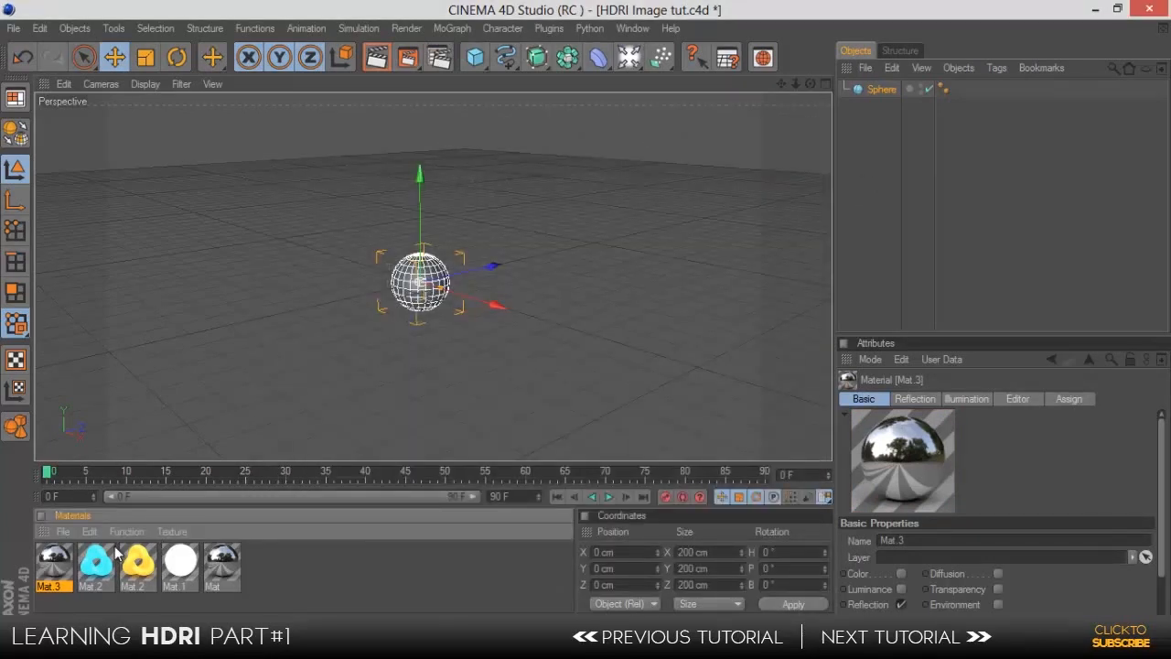
pyautogui.moveTo(51, 560); pyautogui.dragTo(485, 182)
pyautogui.click(559, 217)
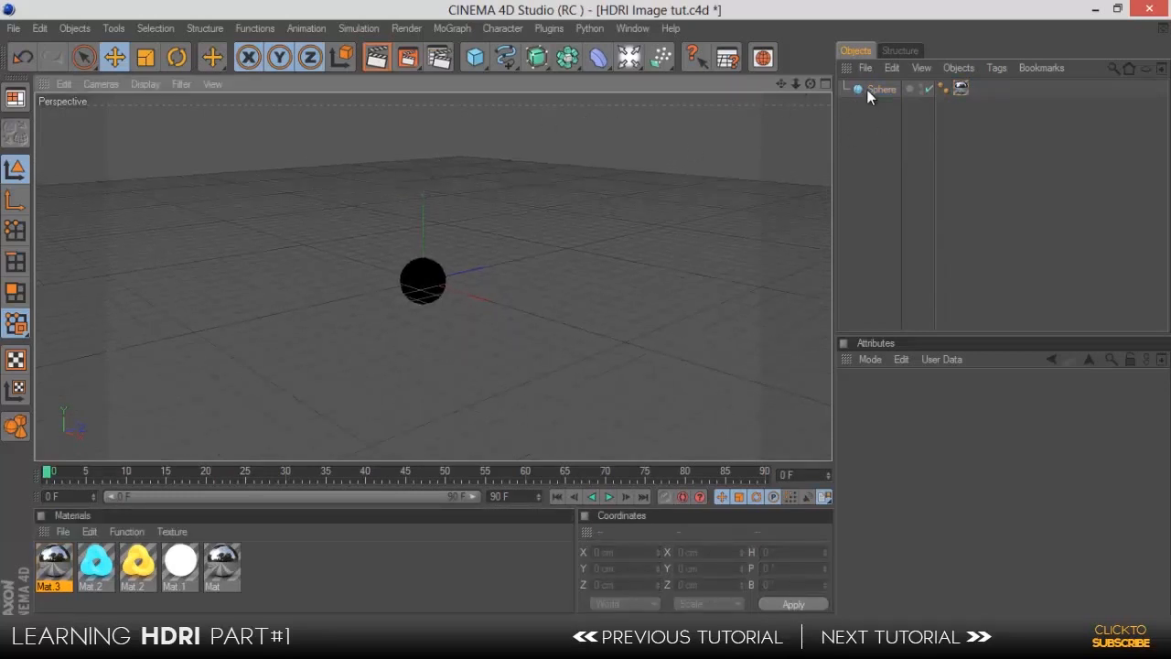
# - Add a torus around the sphere with a ring radius of about 1344 cm and a pipe radius of about 17 cm
pyautogui.moveTo(782, 85); pyautogui.dragTo(591, 318)
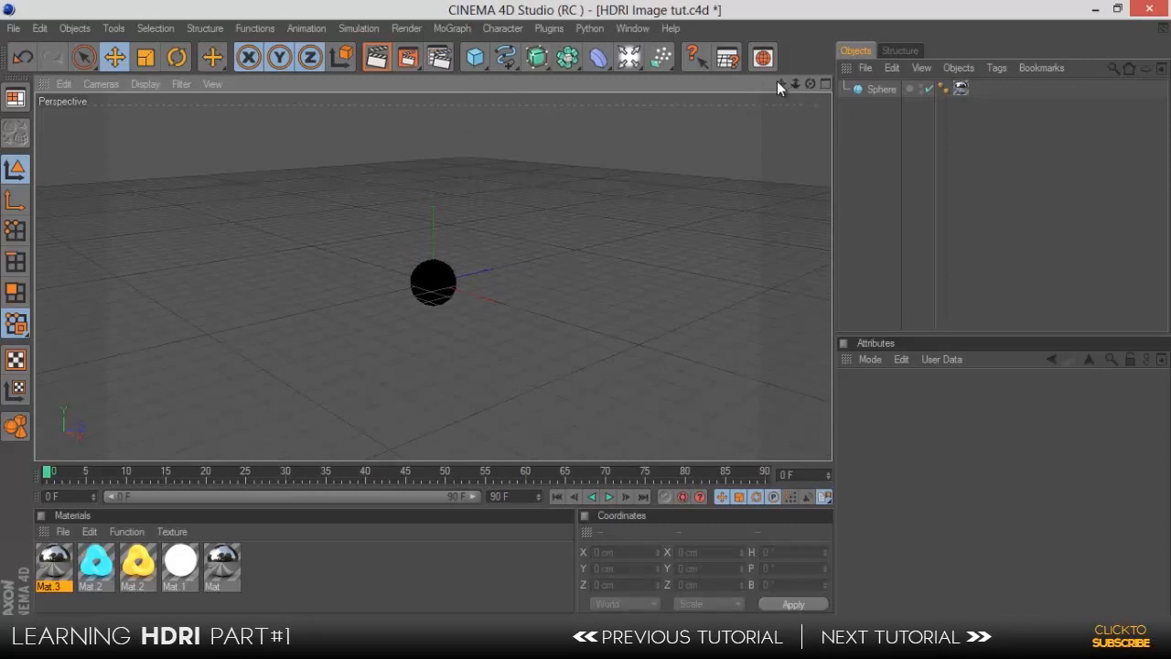
pyautogui.moveTo(780, 84); pyautogui.dragTo(588, 317)
pyautogui.moveTo(475, 57); pyautogui.dragTo(810, 134)
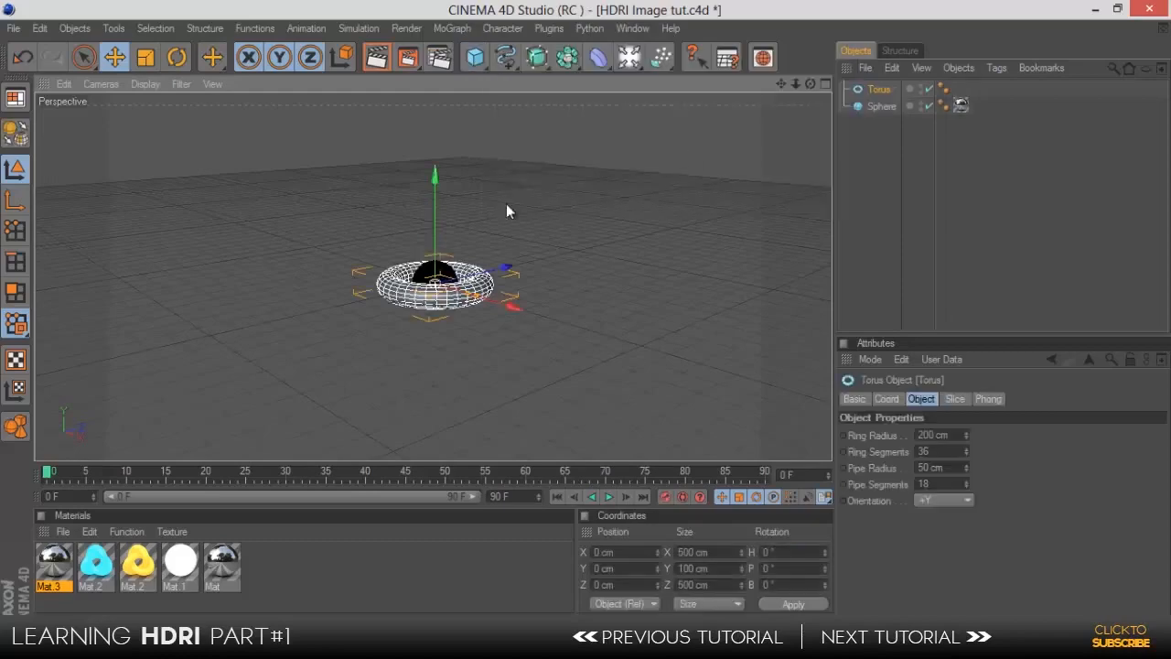
pyautogui.moveTo(479, 294); pyautogui.dragTo(780, 382)
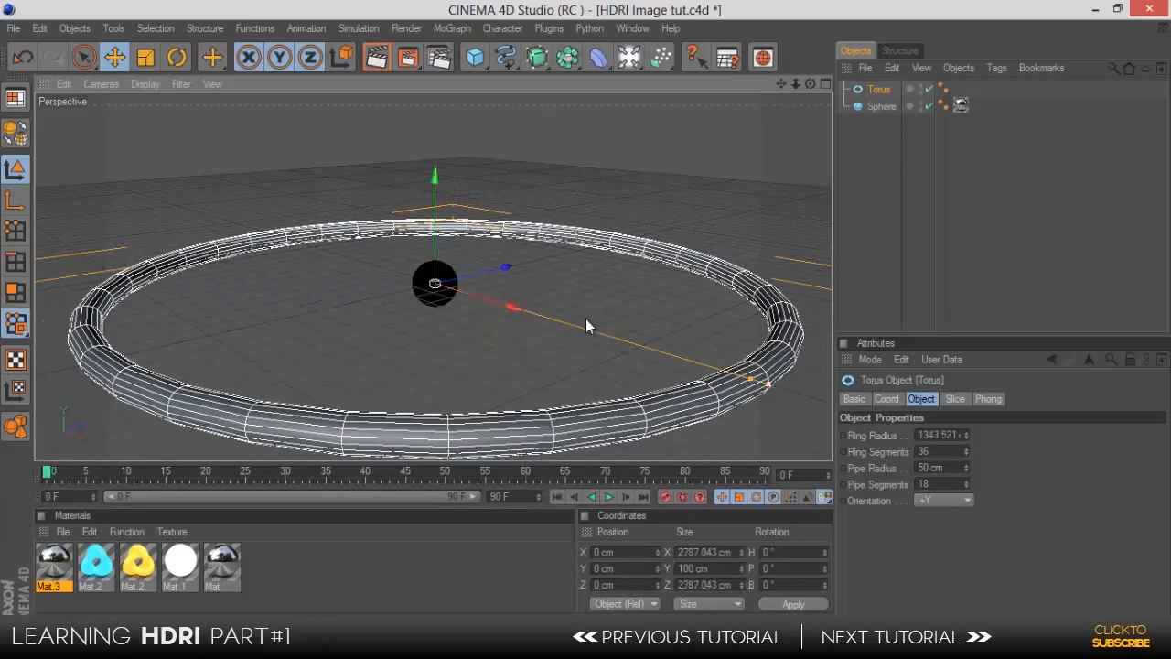
pyautogui.moveTo(585, 318); pyautogui.dragTo(585, 317)
pyautogui.moveTo(748, 379); pyautogui.dragTo(586, 318)
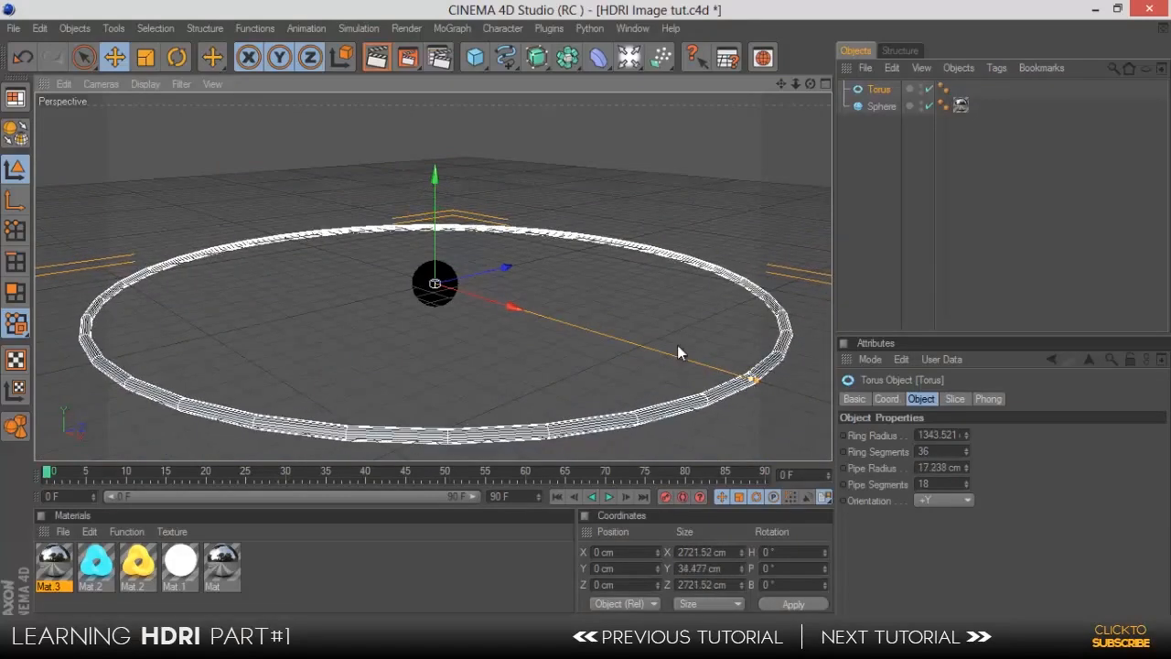
# - Enlarge the torus's ring radius to about 3771 cm
pyautogui.scroll(-5, 672, 313)
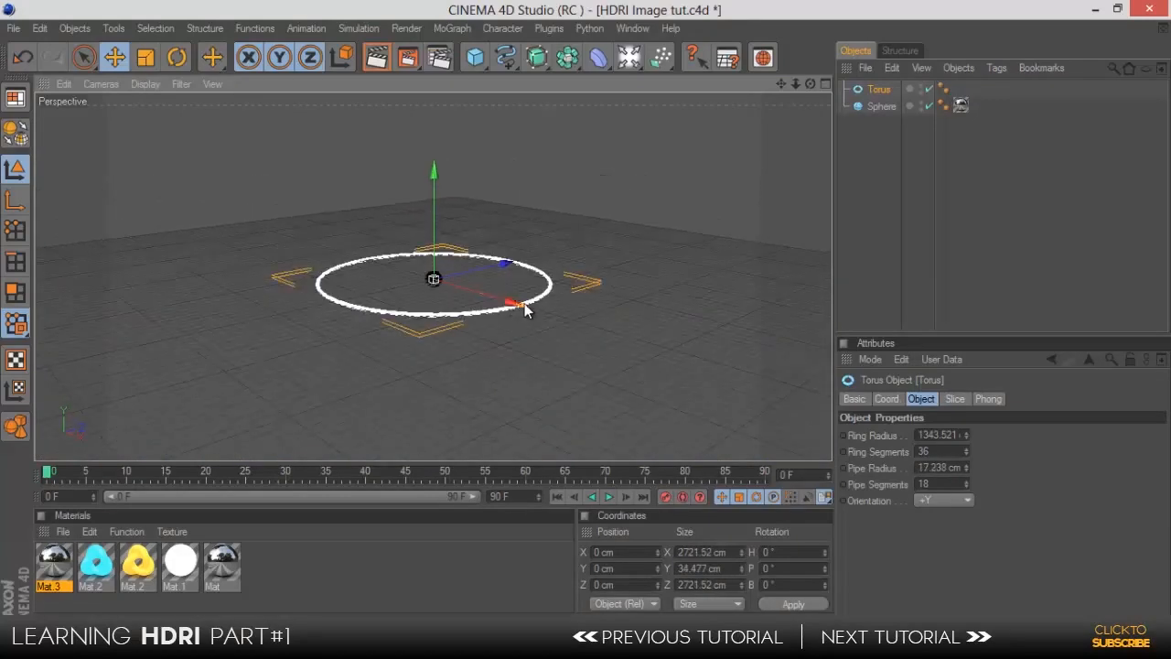
pyautogui.scroll(6, 522, 305)
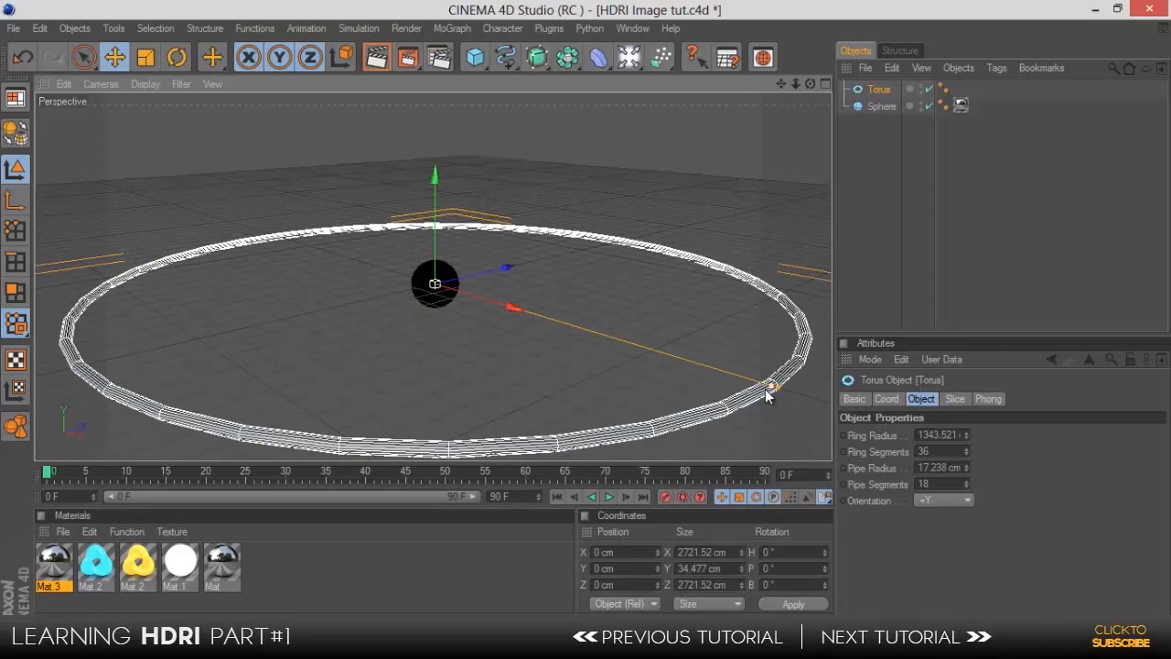
pyautogui.moveTo(768, 394); pyautogui.dragTo(590, 315)
pyautogui.scroll(-5, 522, 258)
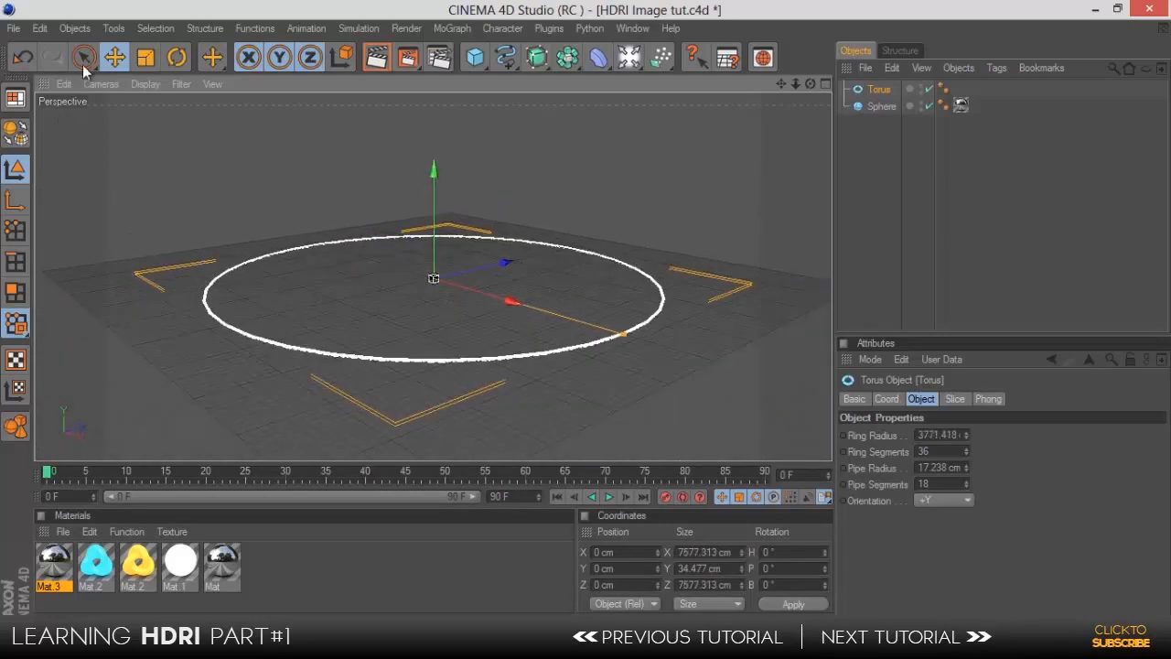
# - Rotate the torus to a pitch of 45° so it stands diagonally around the sphere
pyautogui.click(177, 57)
pyautogui.moveTo(396, 243); pyautogui.dragTo(391, 295)
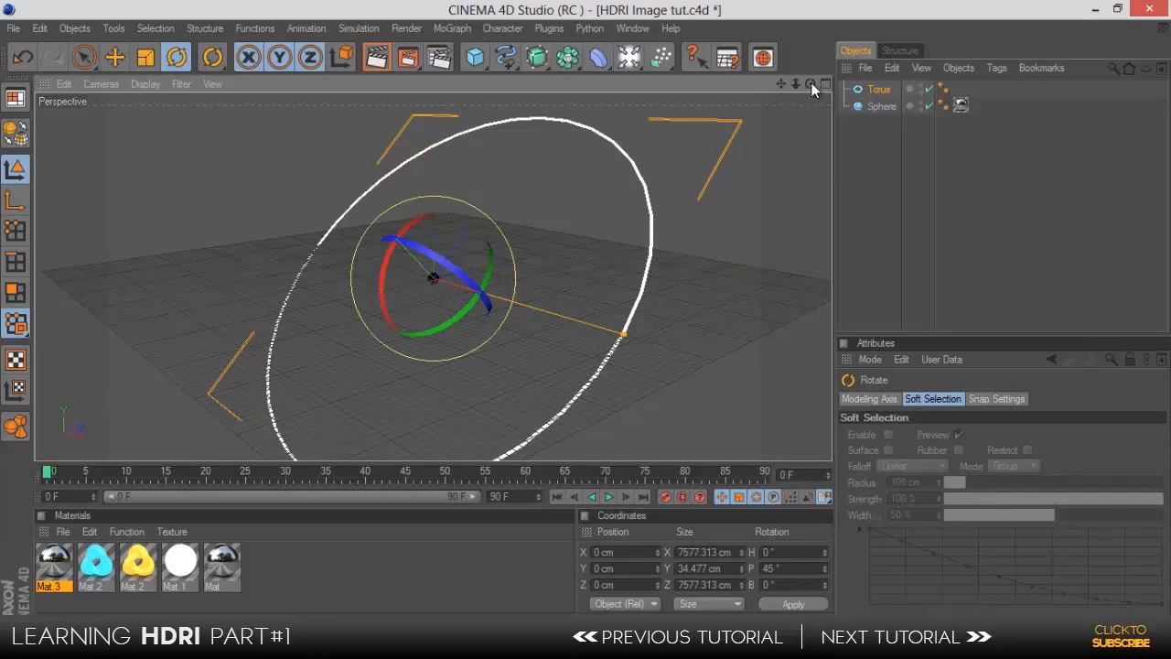
pyautogui.moveTo(810, 83); pyautogui.dragTo(587, 319)
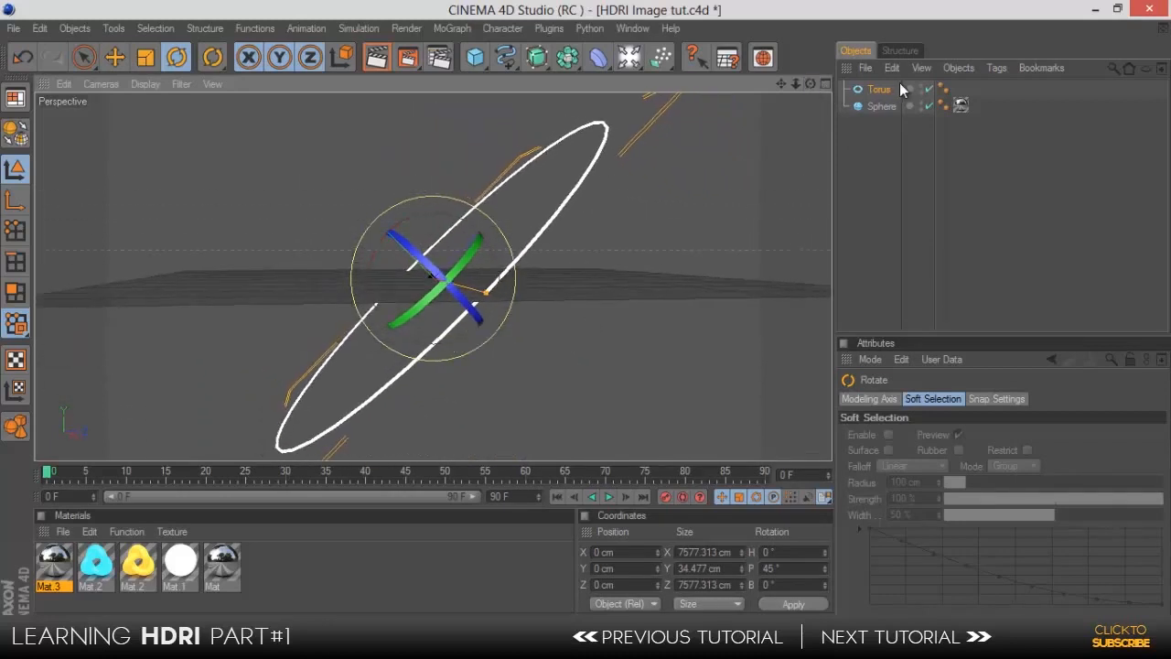
# - Duplicate the torus and rotate the copy to a pitch of 135° so the two rings cross
pyautogui.hotkey('ctrl', 'c')
pyautogui.hotkey('ctrl', 'v')
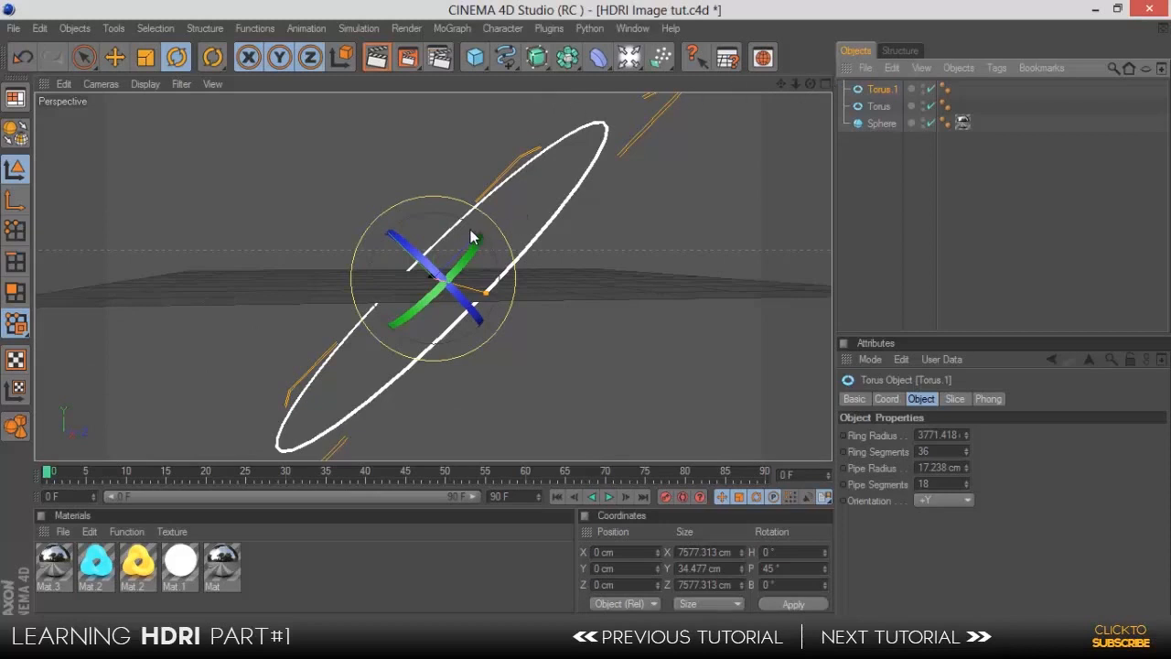
pyautogui.moveTo(470, 225); pyautogui.dragTo(375, 237)
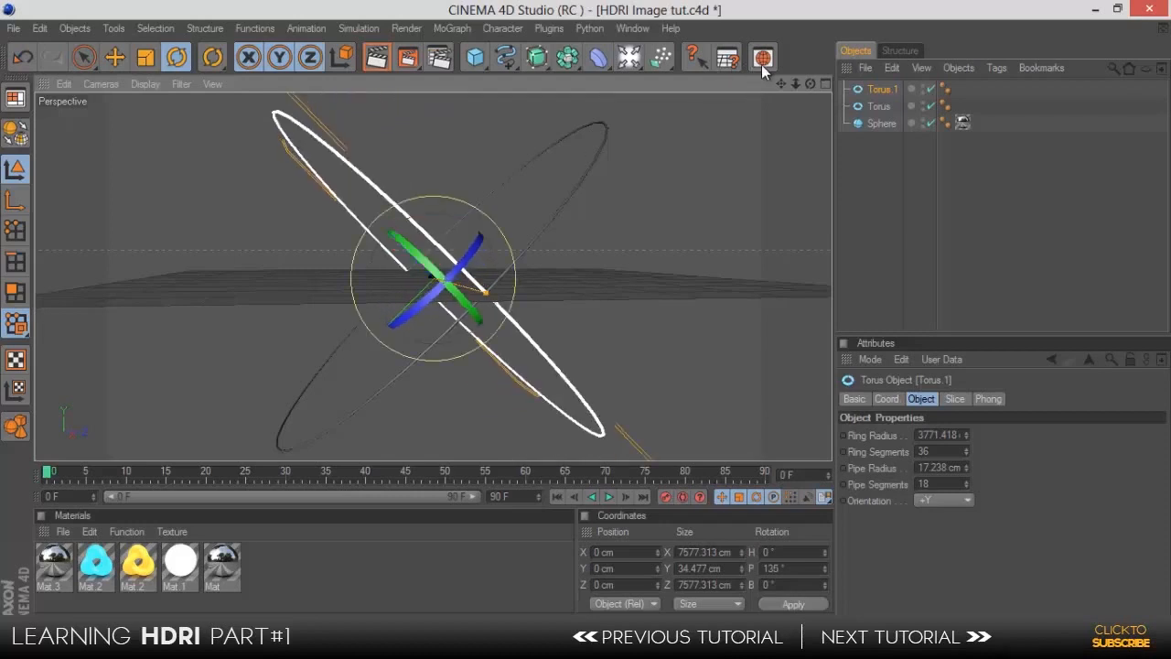
pyautogui.moveTo(810, 83); pyautogui.dragTo(585, 317)
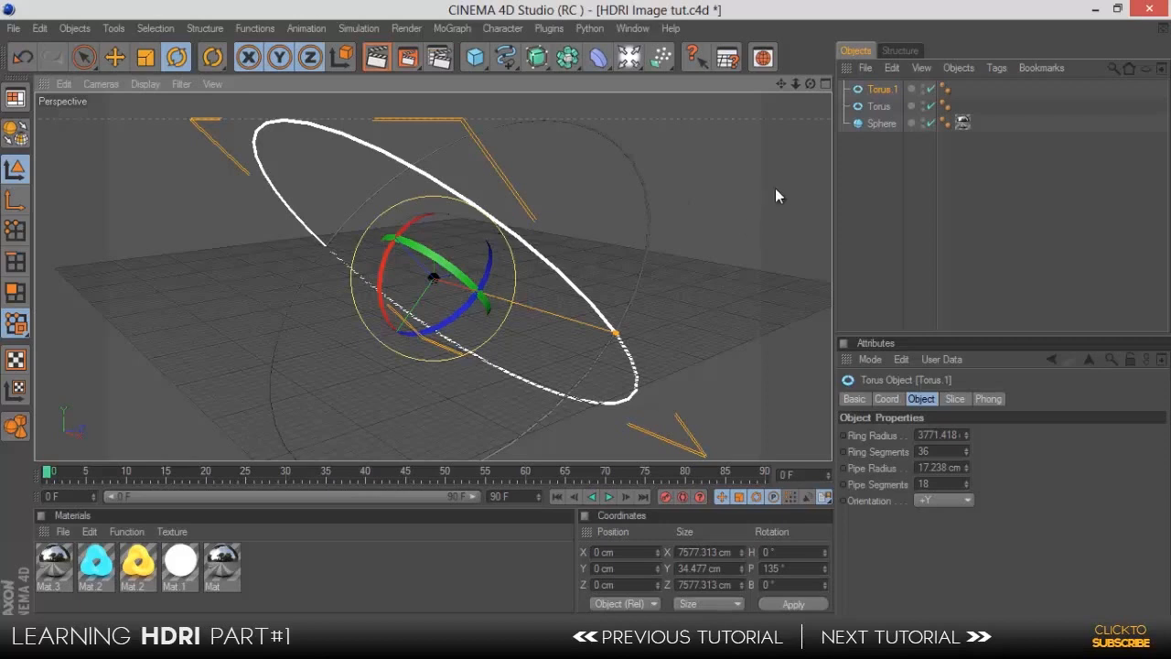
# - Create a new material with its Color and Specular channels disabled and its Luminance channel enabled
pyautogui.click(744, 191)
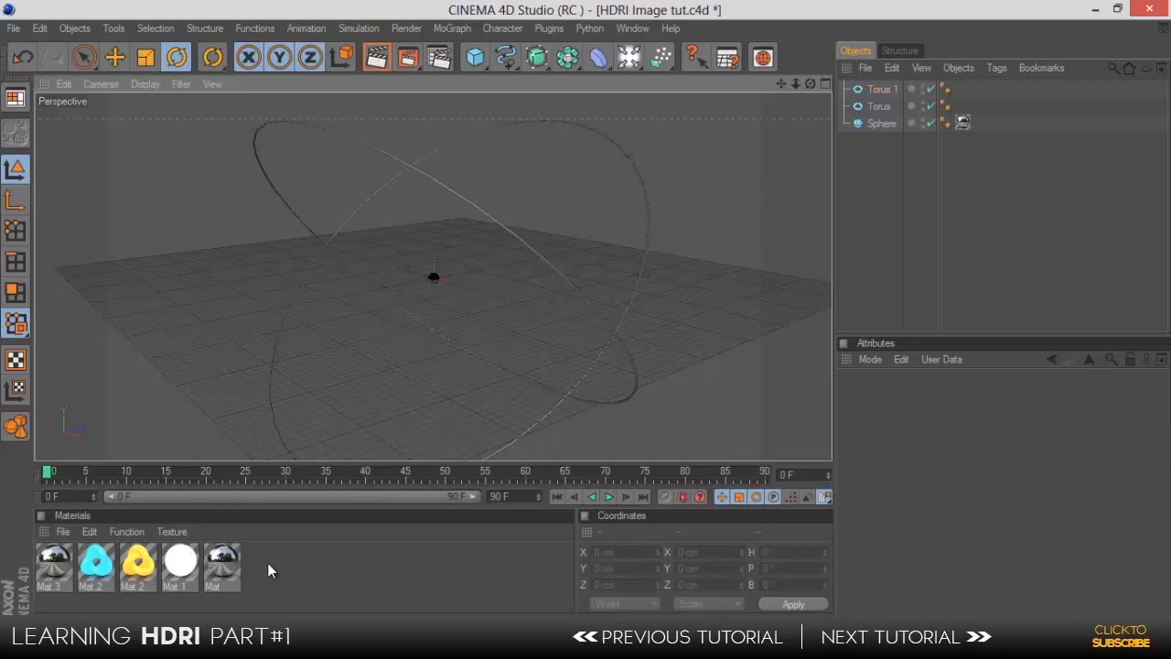
pyautogui.doubleClick(254, 587)
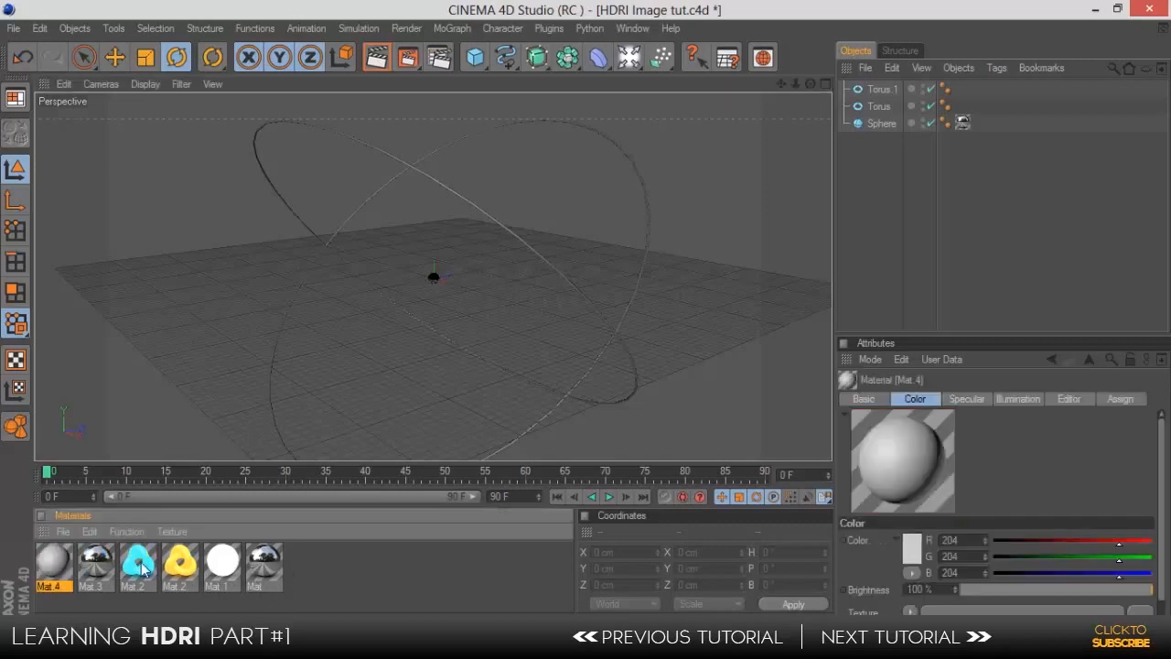
pyautogui.doubleClick(66, 566)
pyautogui.click(334, 296)
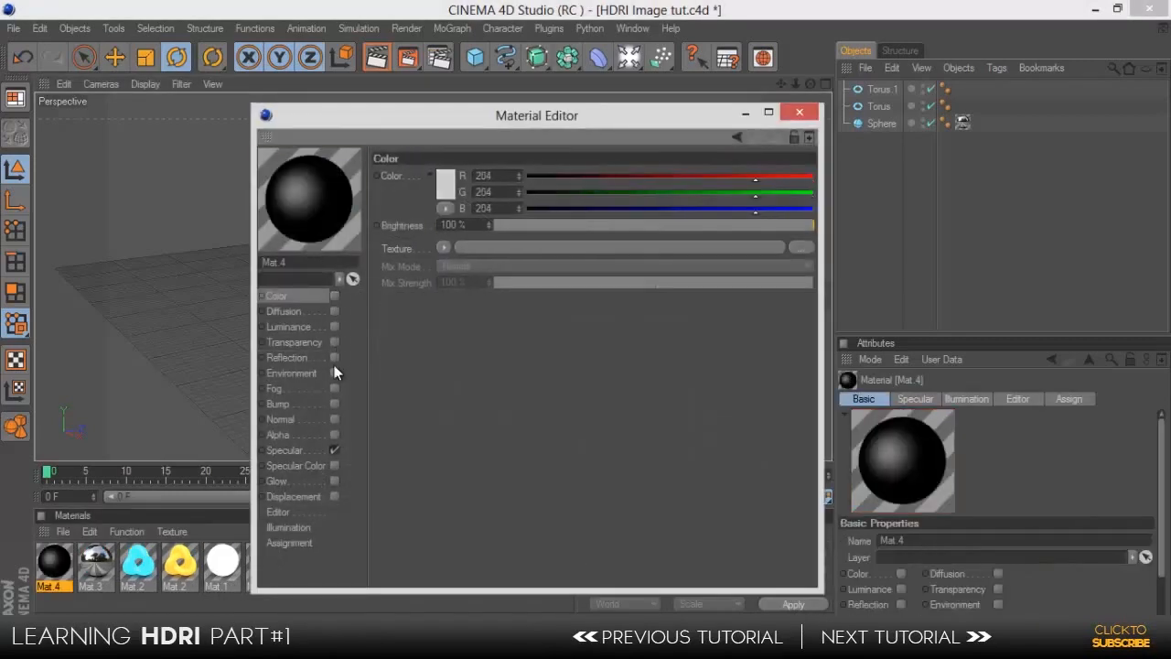
pyautogui.click(334, 450)
pyautogui.click(334, 326)
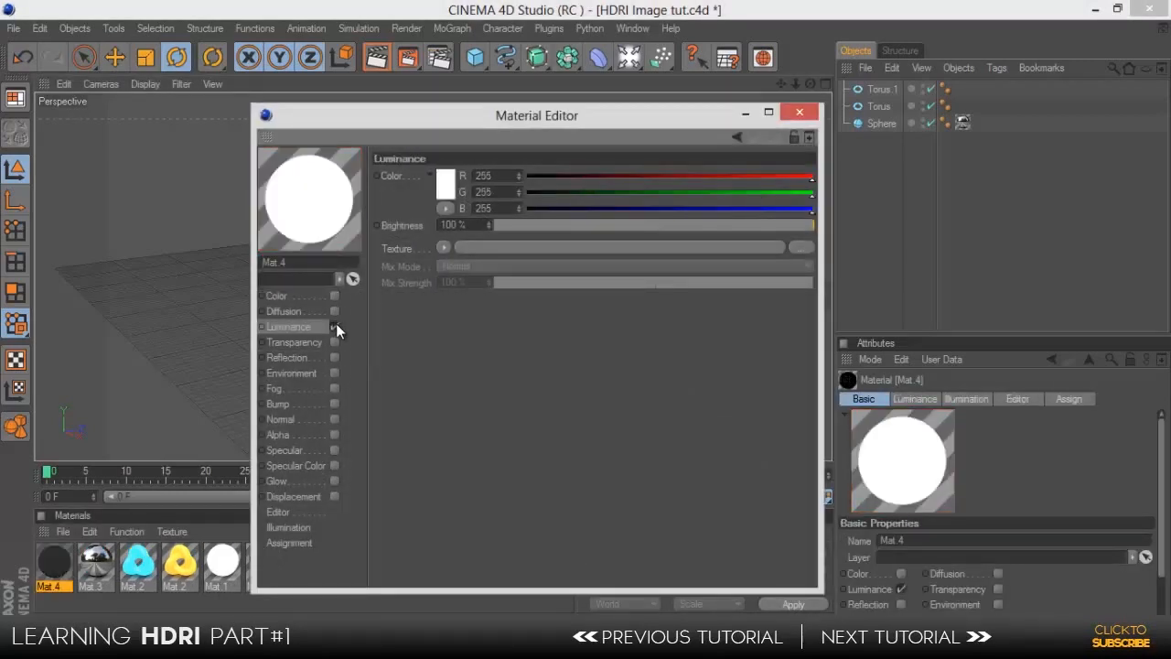
# - Set the new material's luminance colour to orange, about R 241, G 158, B 49
pyautogui.click(445, 186)
pyautogui.click(421, 120)
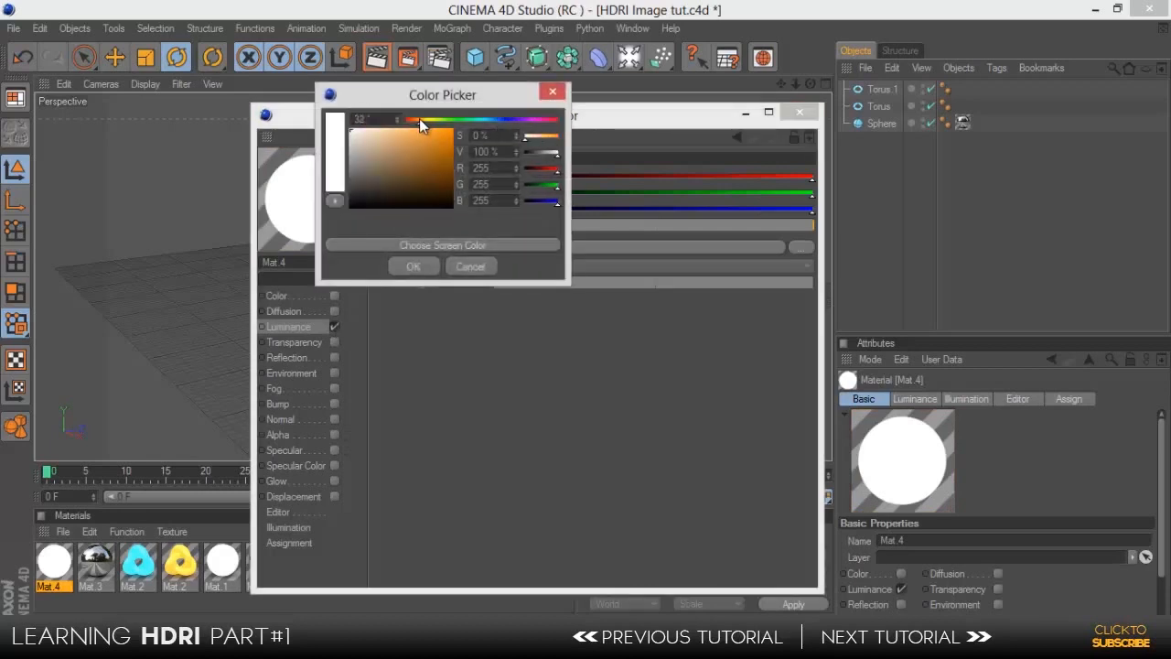
pyautogui.click(420, 120)
pyautogui.click(428, 131)
pyautogui.click(430, 132)
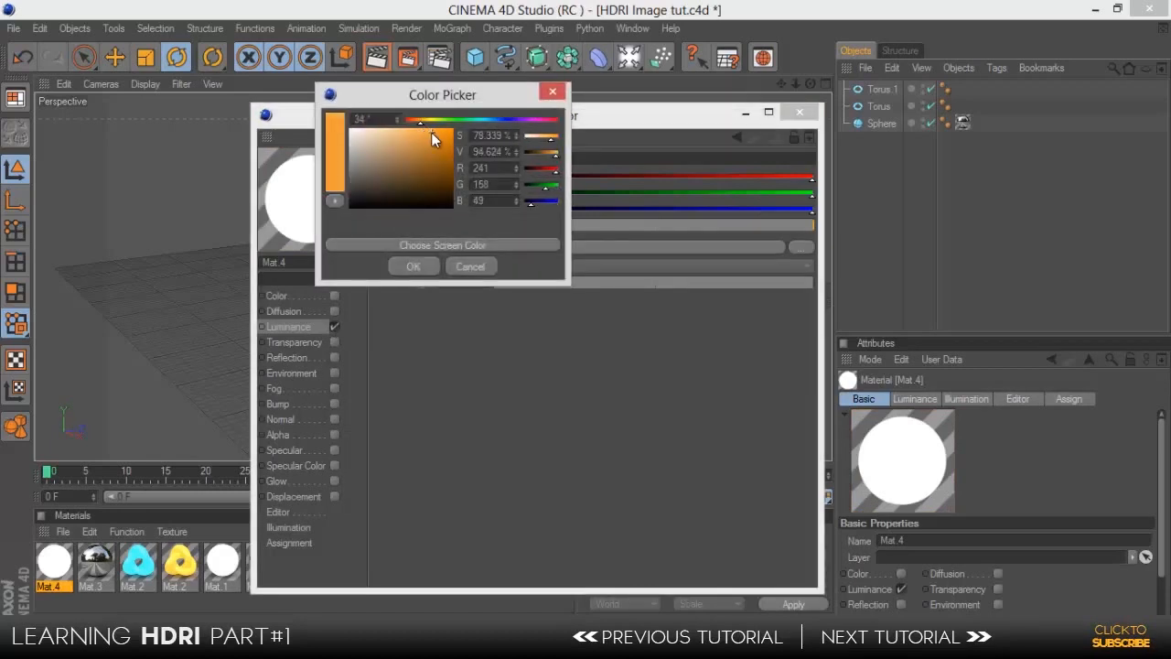
pyautogui.click(423, 265)
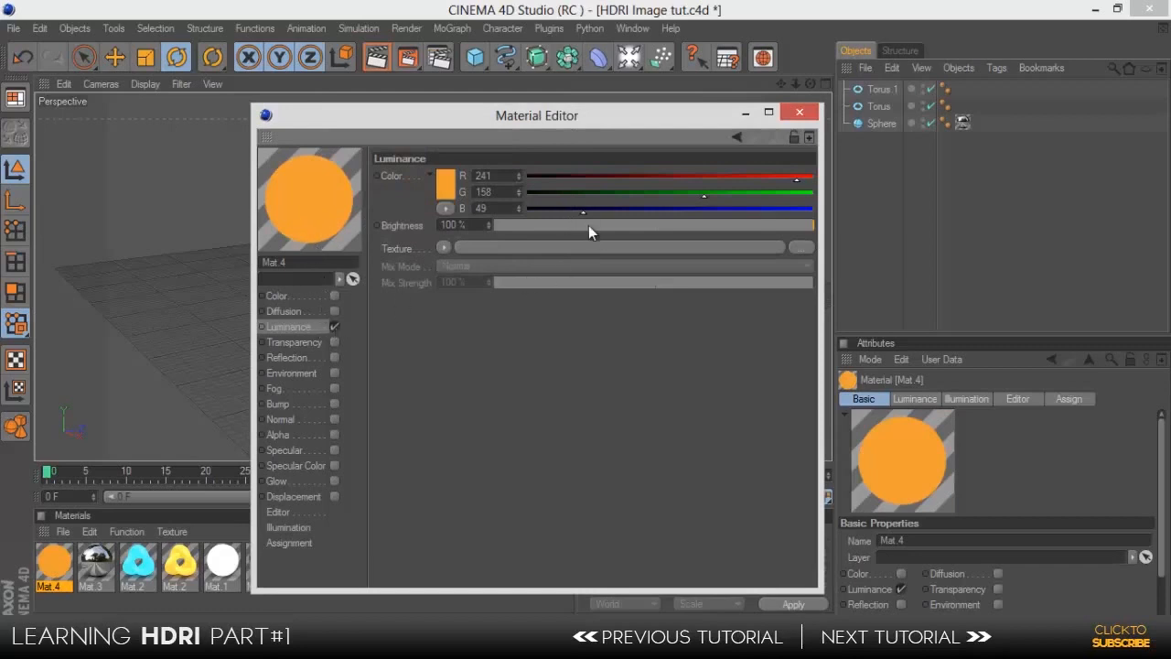
# - Lower the luminance brightness to 85 % and switch the material preview to Knot (GI)
pyautogui.click(701, 227)
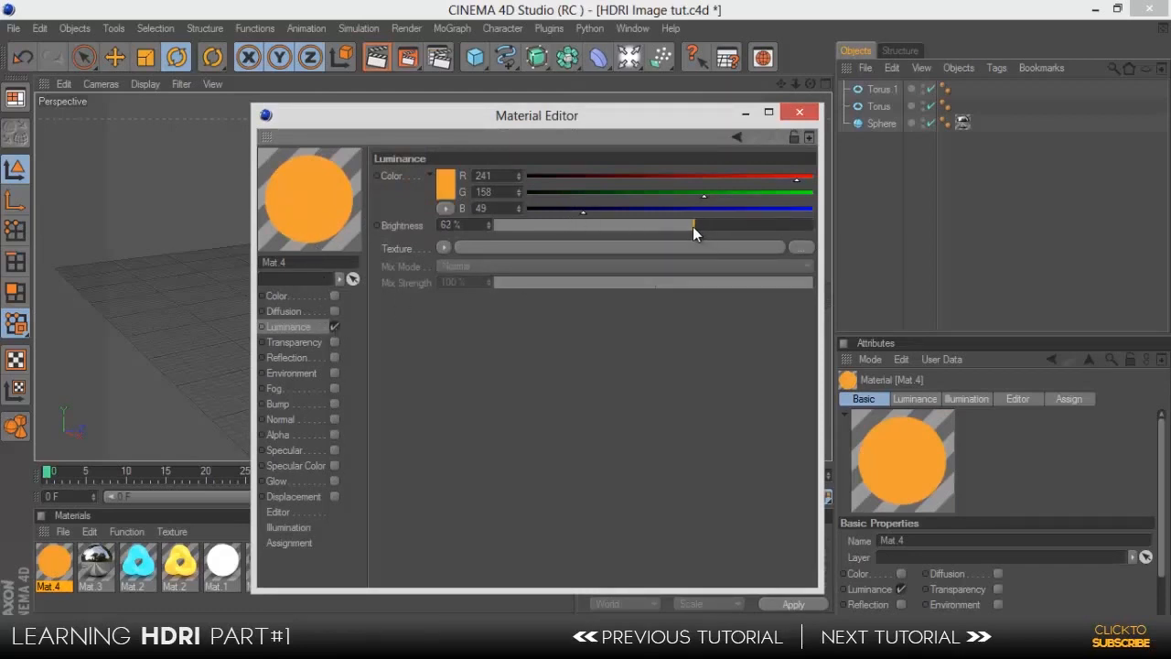
pyautogui.moveTo(688, 226); pyautogui.dragTo(723, 227)
pyautogui.click(780, 226)
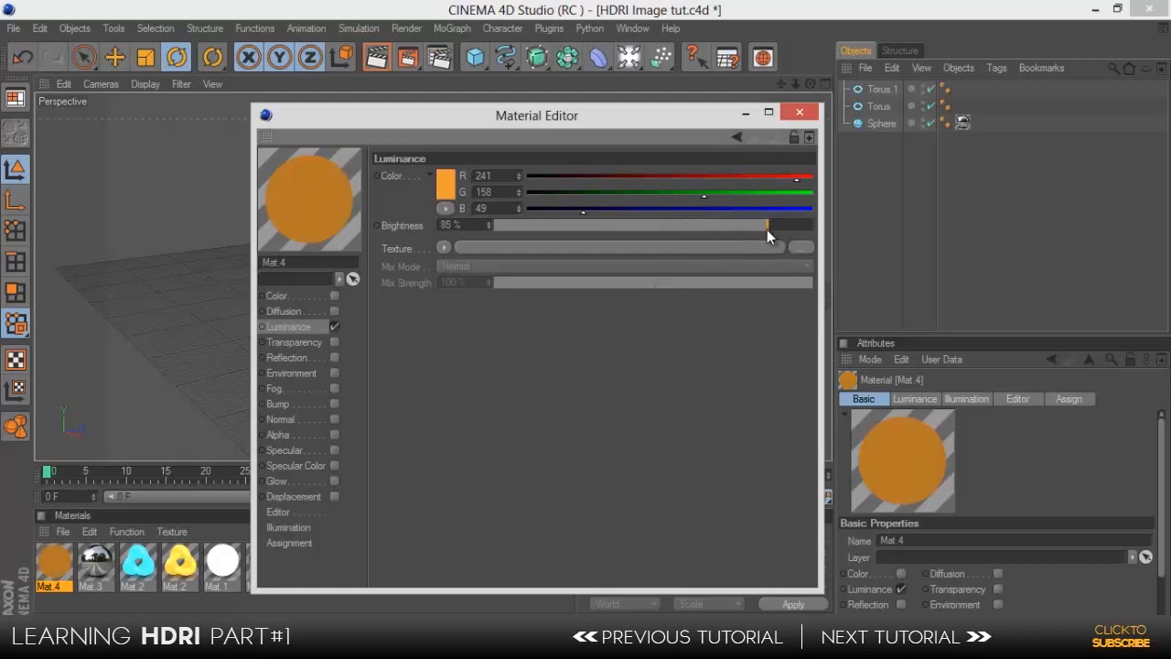
pyautogui.rightClick(302, 188)
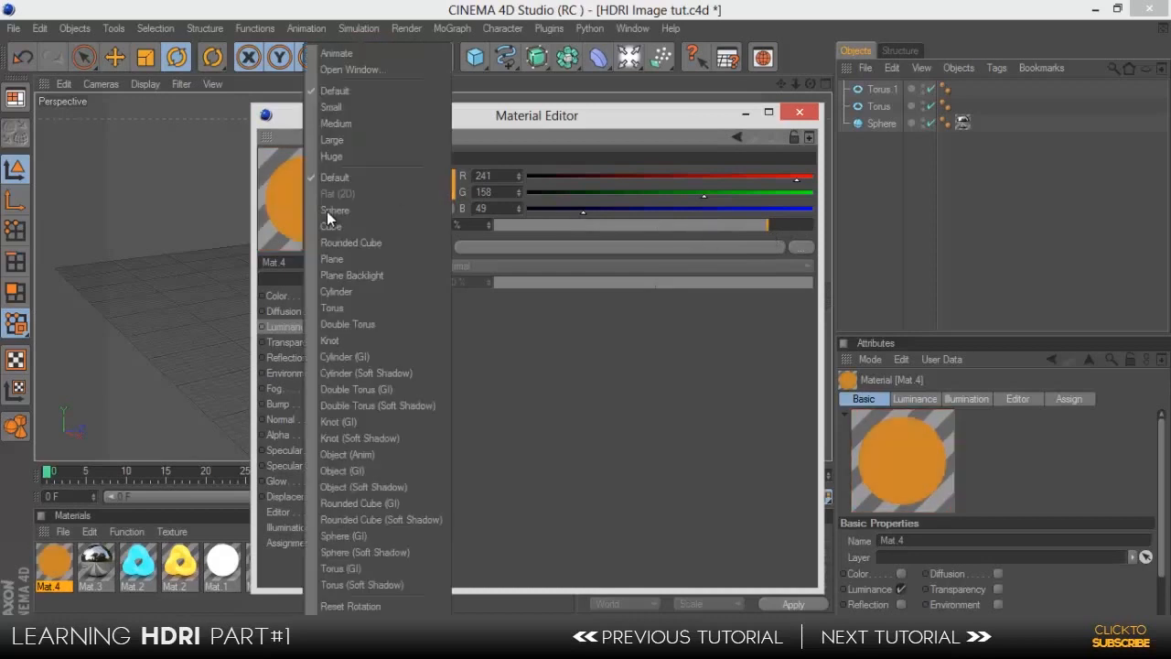
pyautogui.click(383, 423)
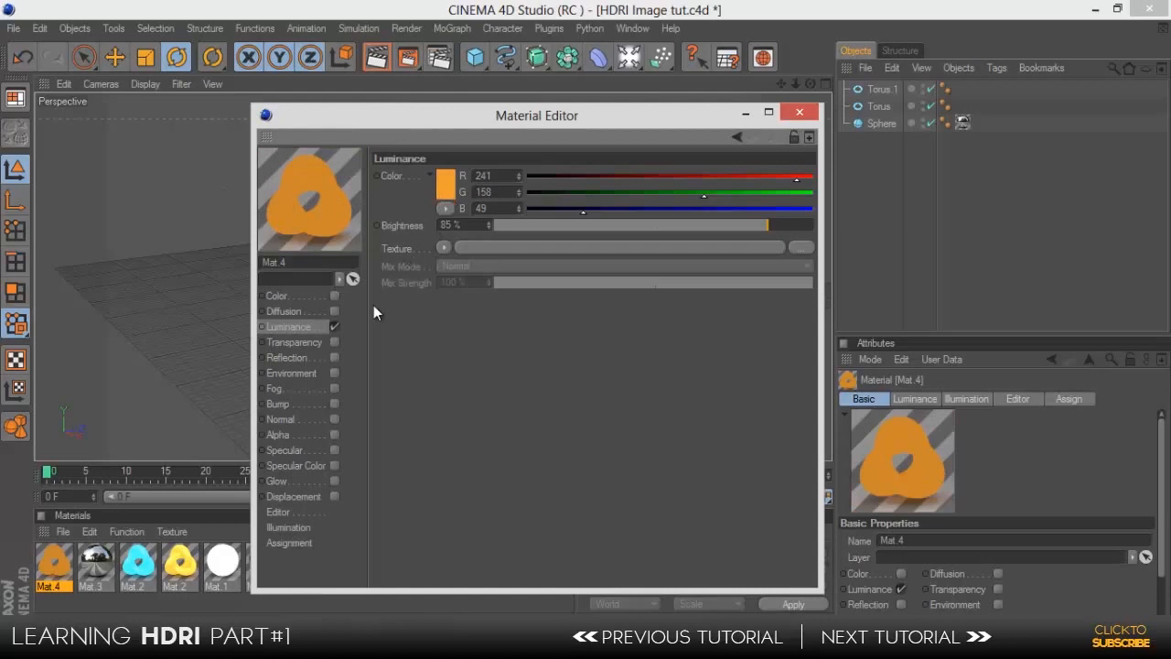
# - Enable the material's Color channel with orange, about R 255, G 170, B 44, and apply the material to Torus.1
pyautogui.click(335, 295)
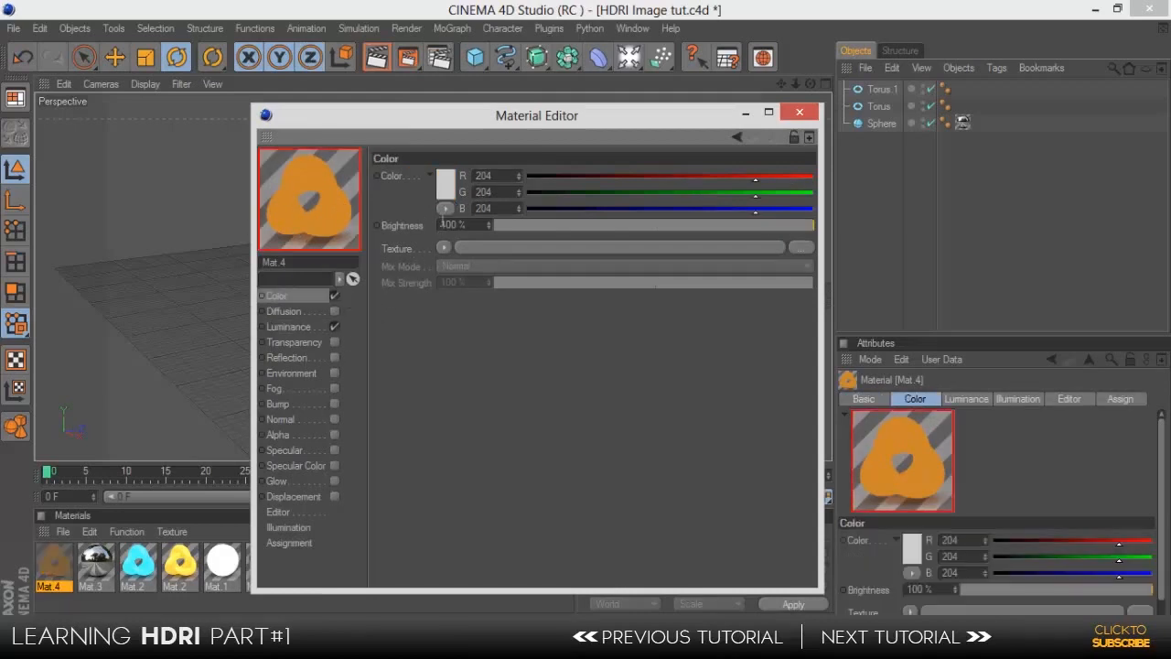
pyautogui.click(448, 183)
pyautogui.click(422, 119)
pyautogui.moveTo(422, 120)
pyautogui.mouseDown()
pyautogui.moveTo(442, 140)
pyautogui.moveTo(441, 130)
pyautogui.mouseUp()
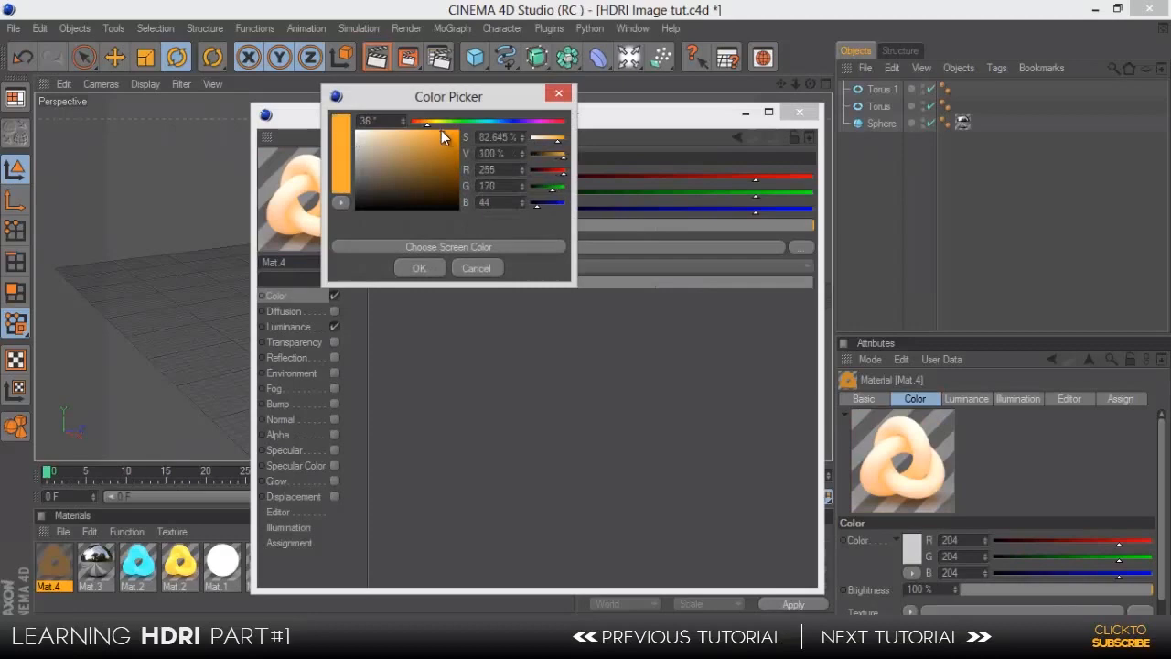
pyautogui.click(421, 265)
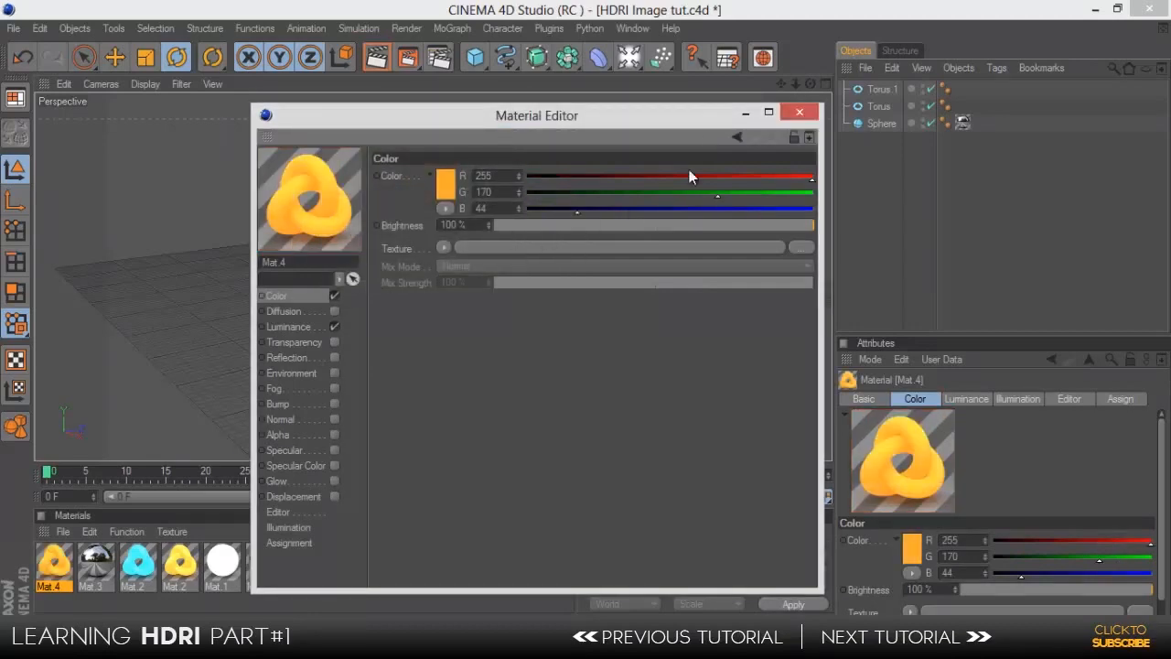
pyautogui.click(799, 111)
pyautogui.moveTo(54, 560); pyautogui.dragTo(416, 172)
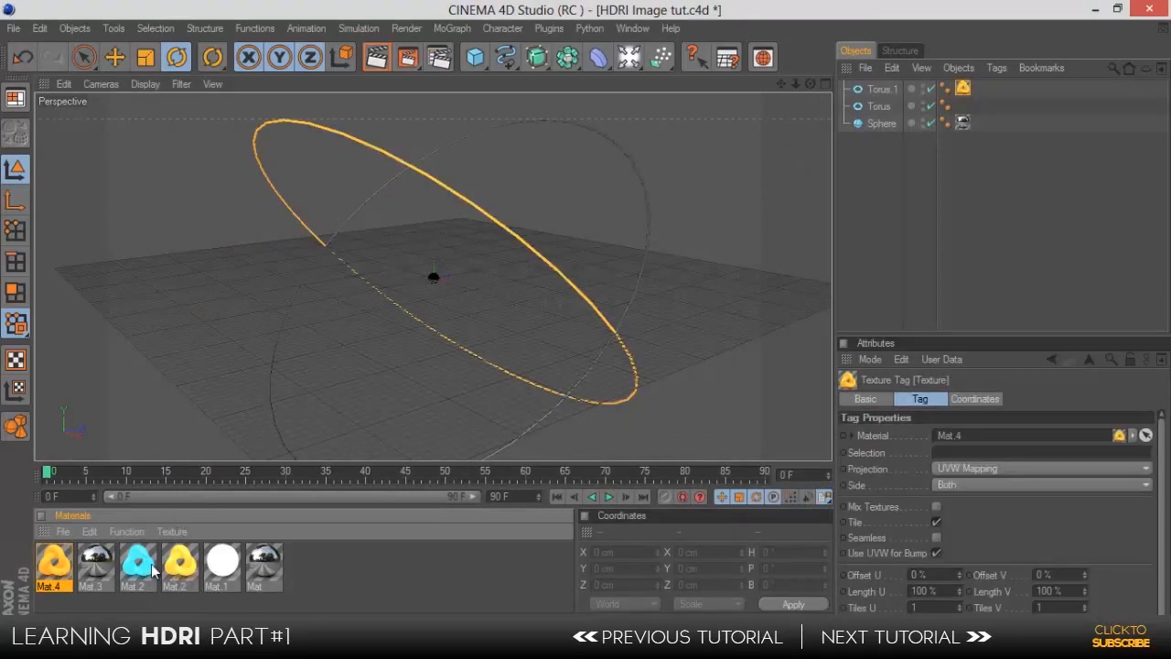
# - Create another material with Specular disabled and its colour set to cyan, about R 28, G 249, B 249
pyautogui.doubleClick(359, 574)
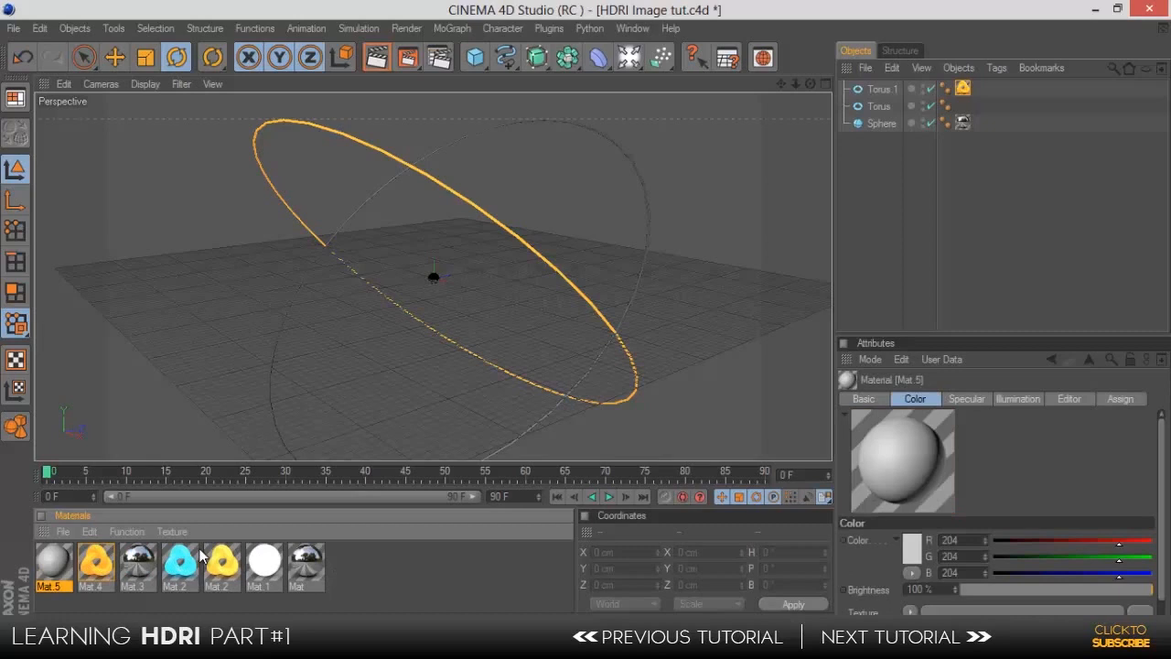
pyautogui.doubleClick(53, 560)
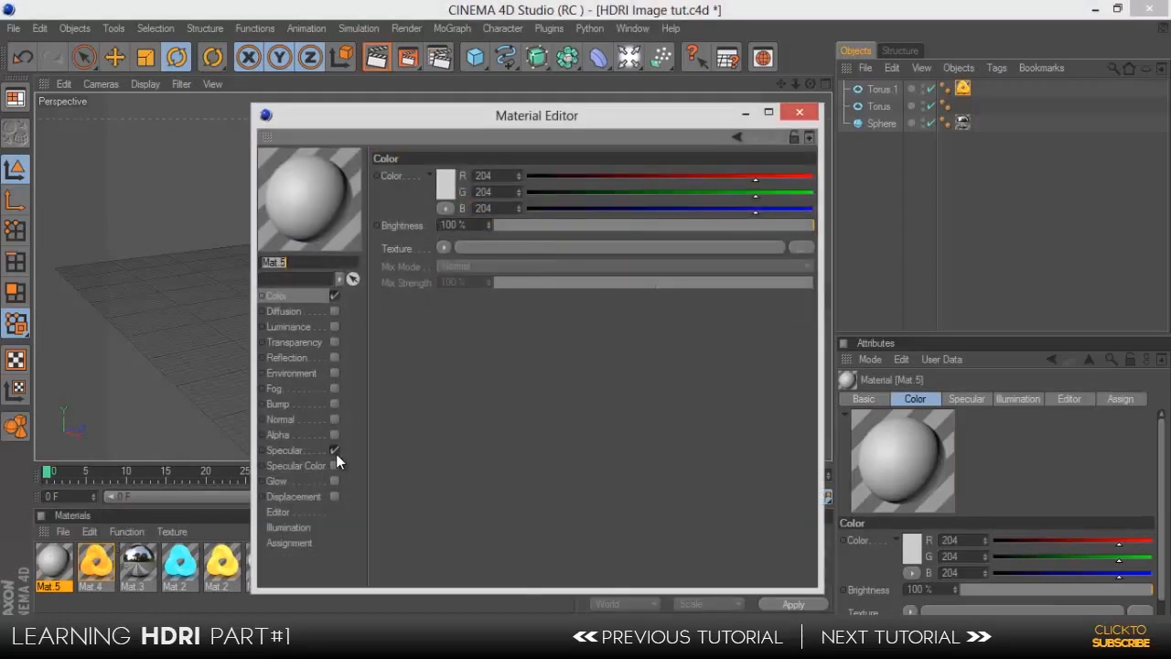
pyautogui.click(334, 450)
pyautogui.click(447, 180)
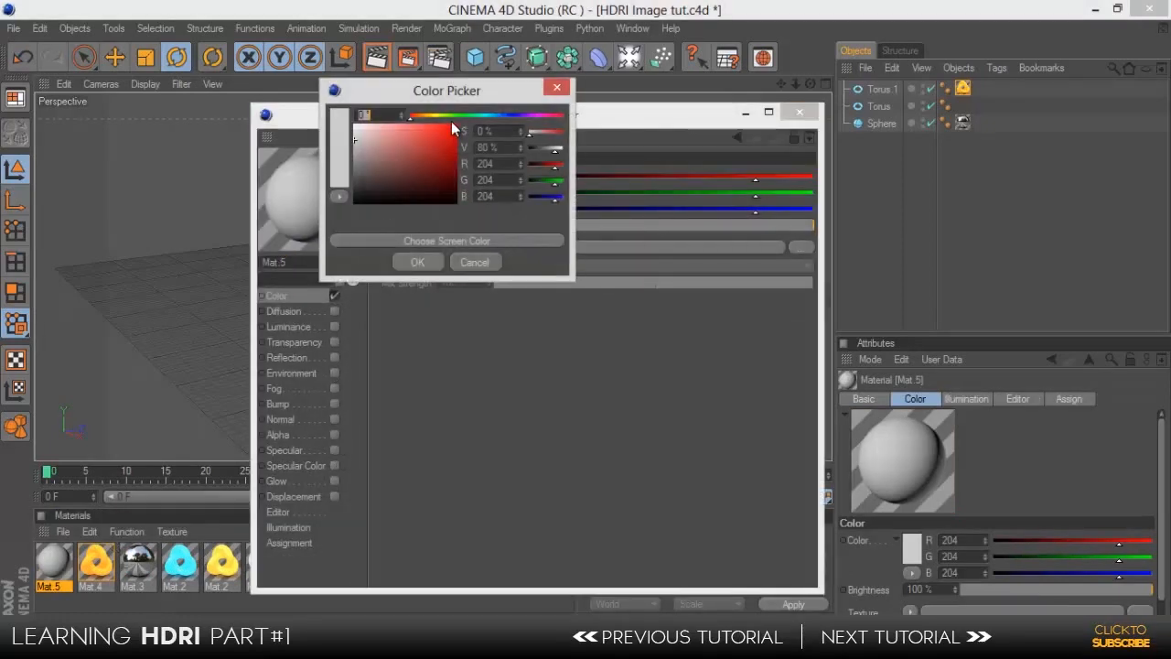
pyautogui.click(484, 117)
pyautogui.click(447, 125)
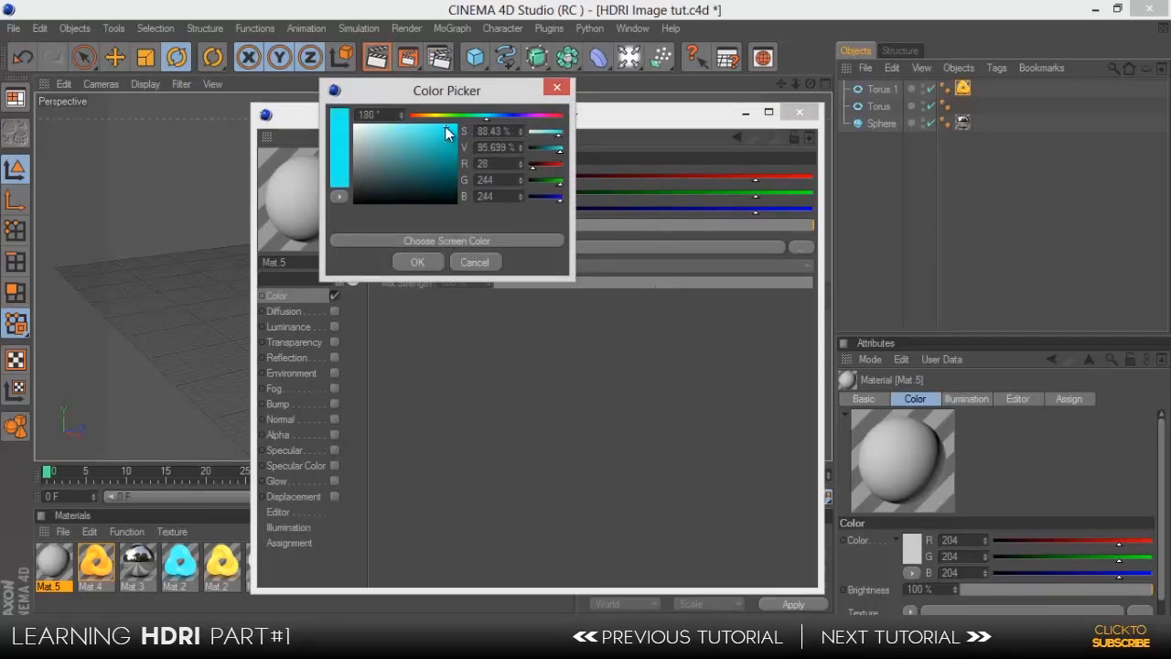
pyautogui.click(417, 262)
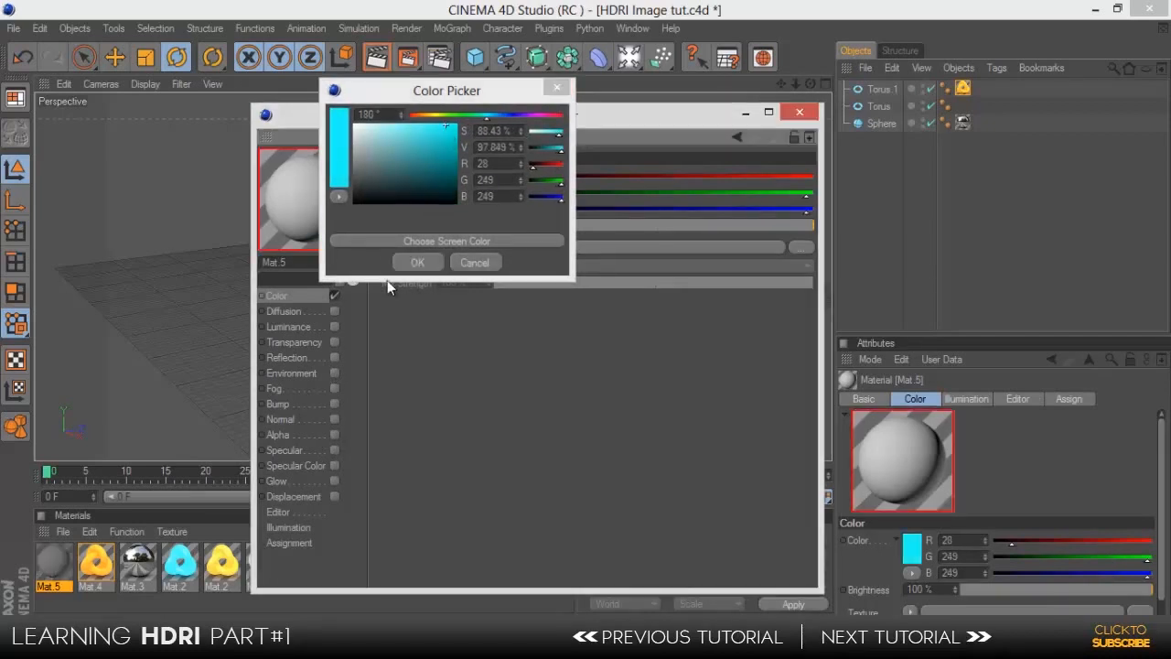
# - Enable the cyan material's Luminance channel and set its colour to about R 15, G 226, B 241
pyautogui.click(334, 326)
pyautogui.click(447, 183)
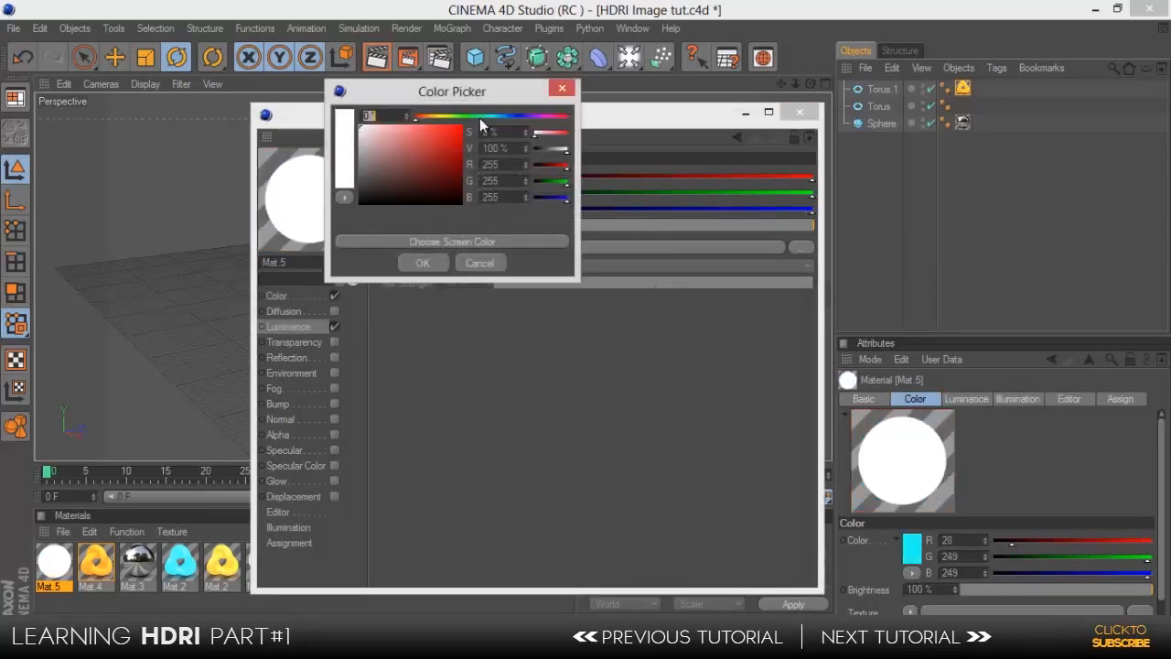
pyautogui.click(492, 116)
pyautogui.click(456, 130)
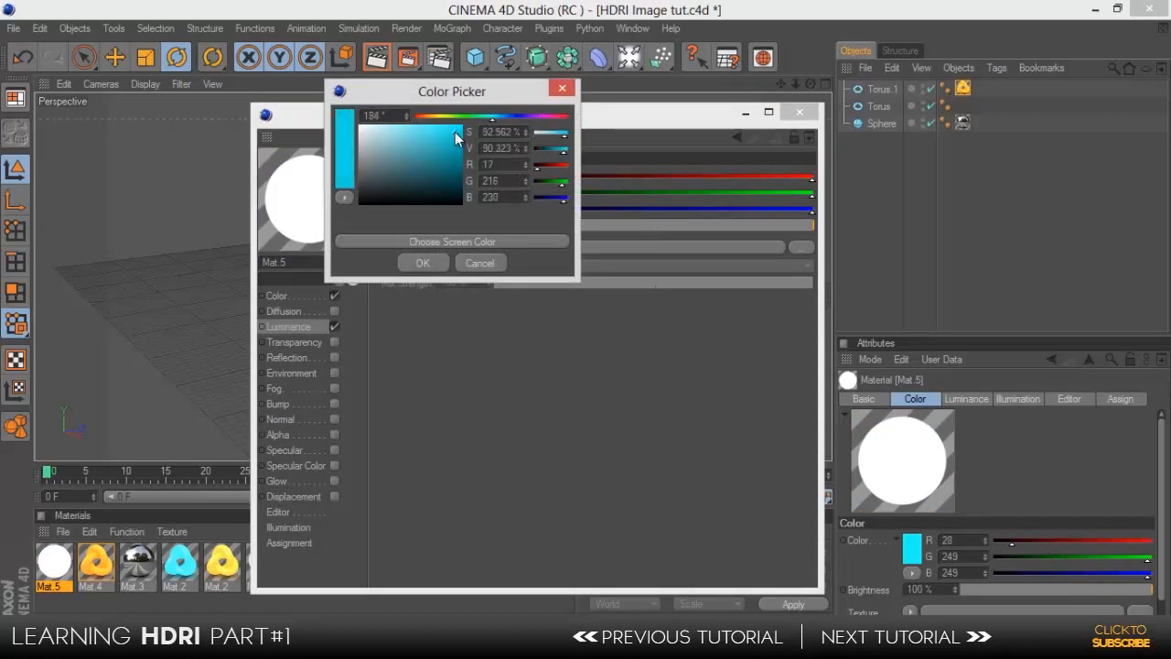
pyautogui.click(423, 265)
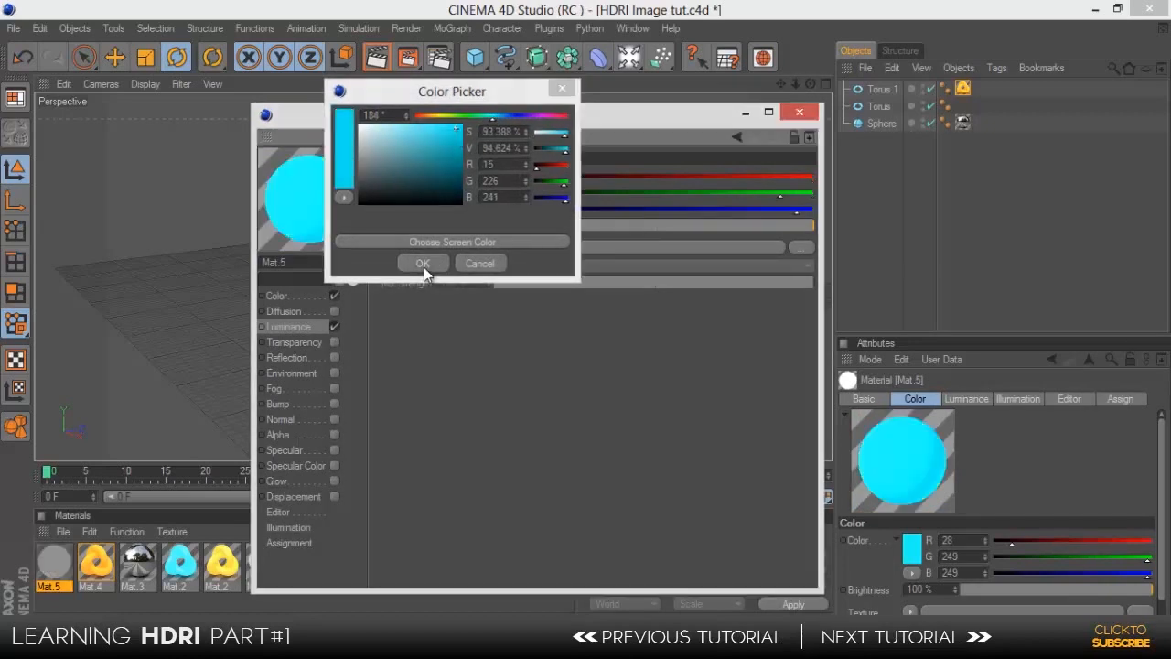
# - Switch the cyan material's preview to Knot (GI) and apply the material to the untextured torus
pyautogui.rightClick(320, 175)
pyautogui.click(367, 420)
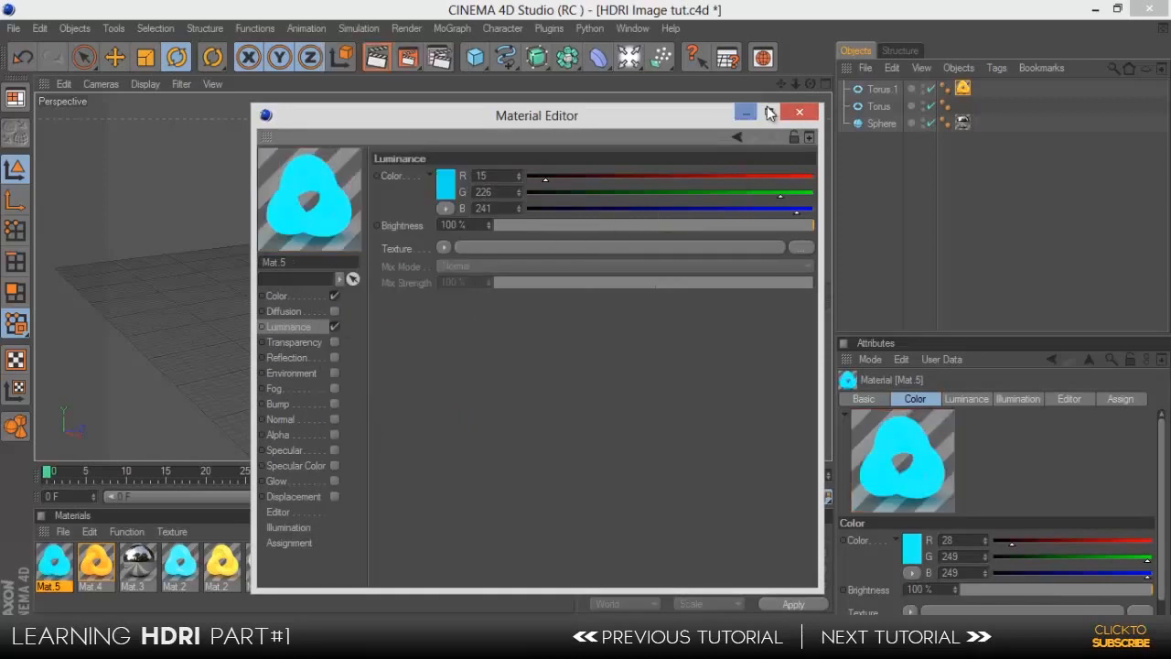
pyautogui.click(798, 114)
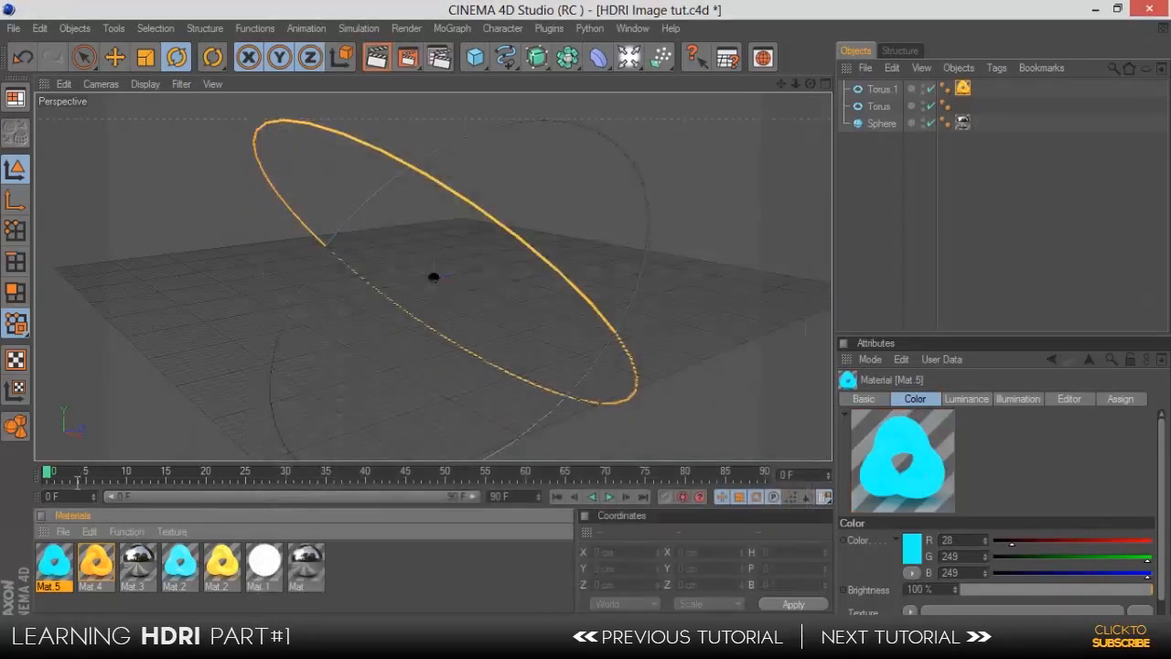
pyautogui.moveTo(52, 560); pyautogui.dragTo(269, 383)
# - Add a Disc primitive at the centre of the scene
pyautogui.moveTo(809, 83); pyautogui.dragTo(585, 314)
pyautogui.scroll(5, 484, 235)
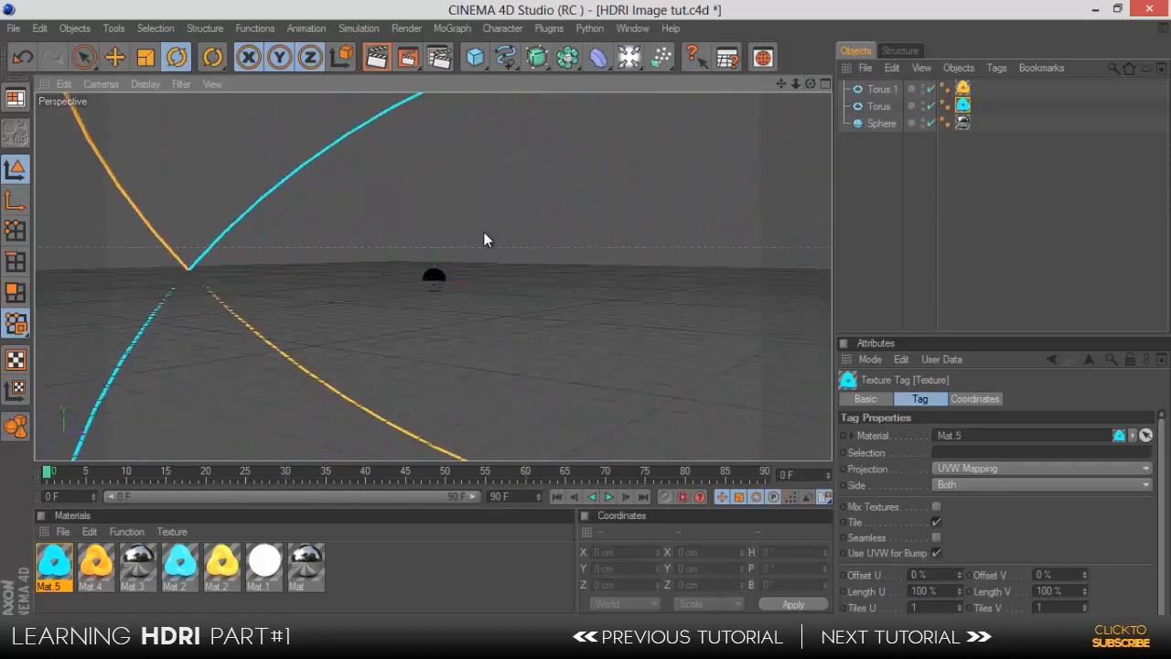
pyautogui.moveTo(809, 82)
pyautogui.mouseDown()
pyautogui.moveTo(586, 317)
pyautogui.moveTo(801, 82)
pyautogui.mouseUp()
pyautogui.scroll(-5, 698, 188)
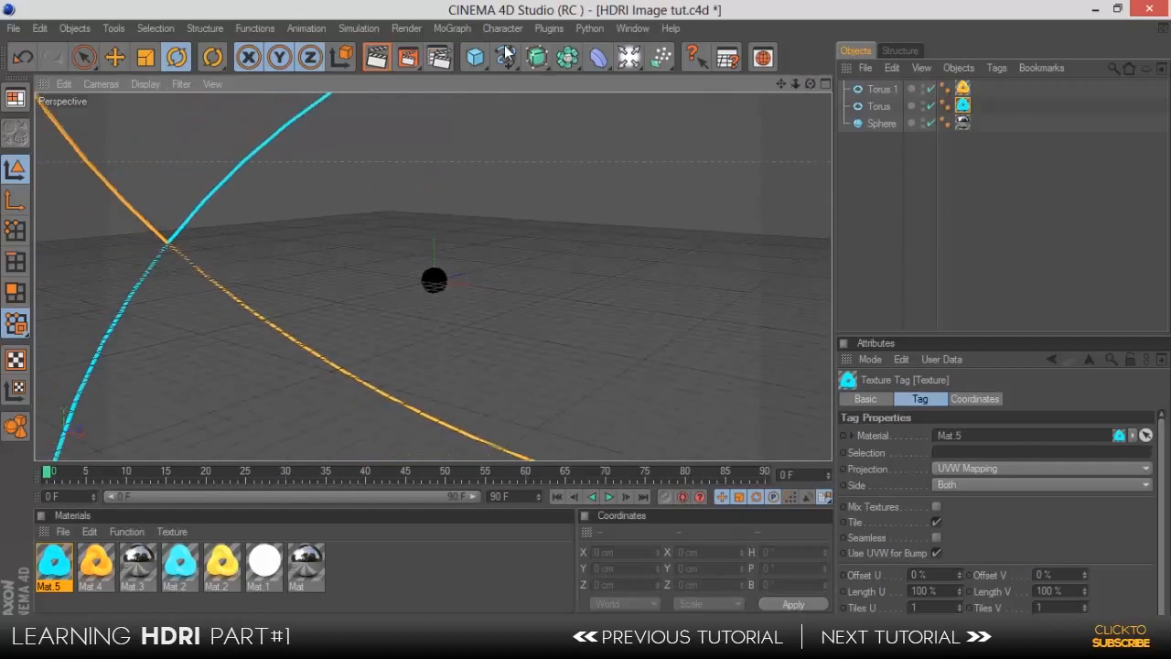
pyautogui.moveTo(478, 55); pyautogui.dragTo(698, 100)
pyautogui.click(700, 104)
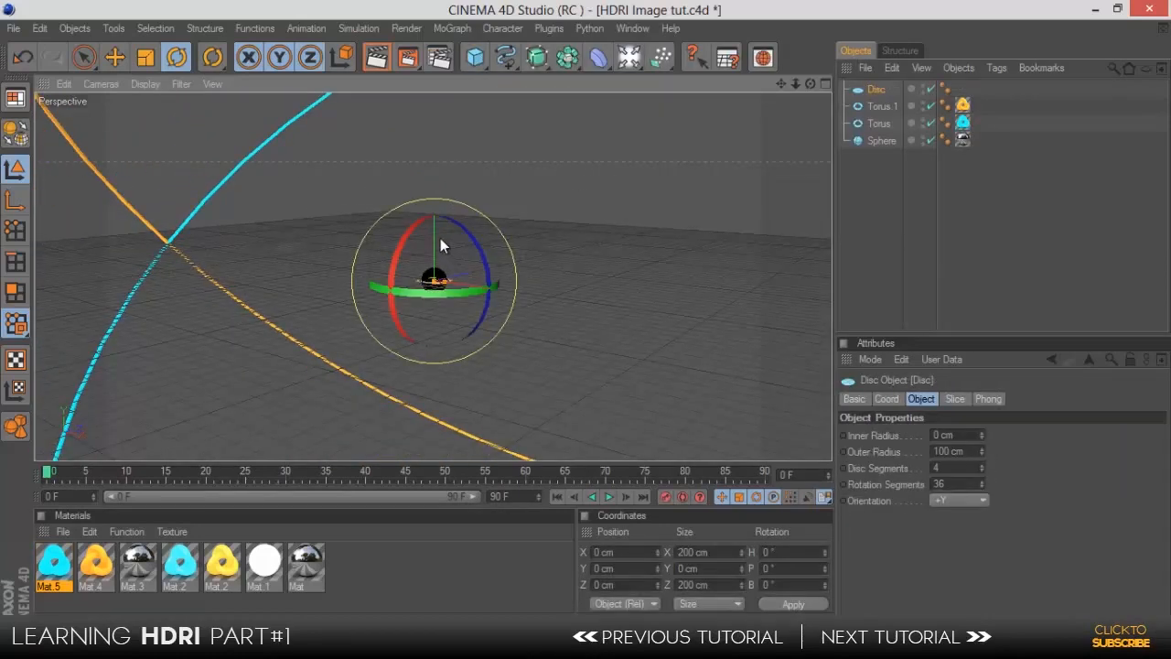
# - Add a MoGraph Cloner and make the disc its child
pyautogui.press('e')
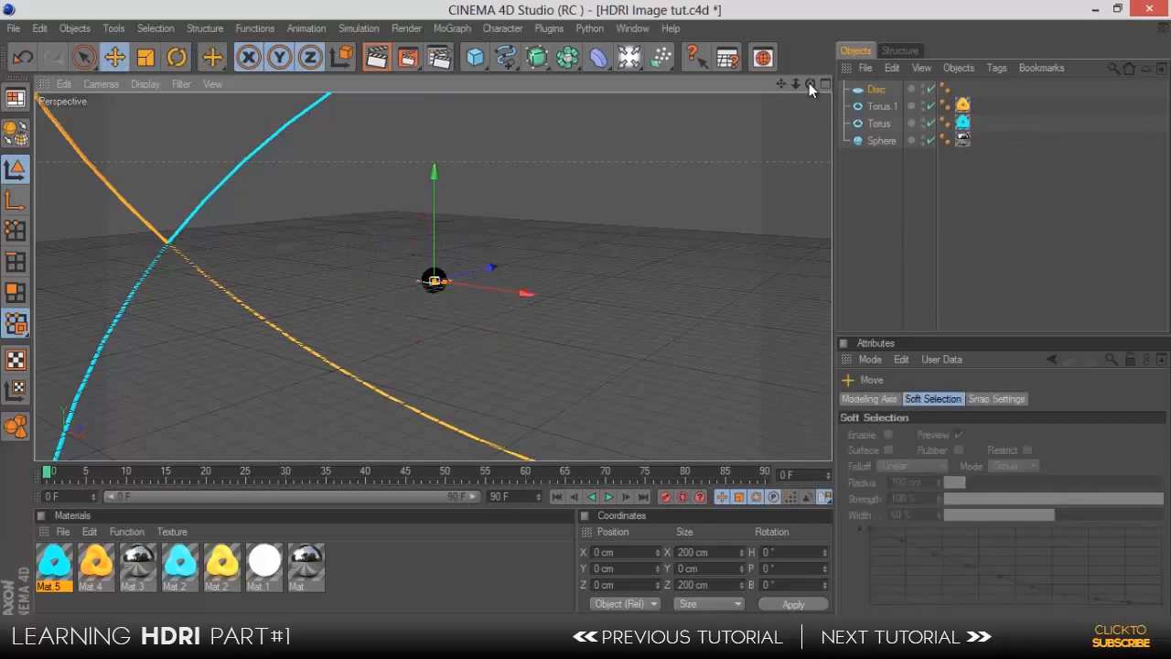
pyautogui.moveTo(808, 83); pyautogui.dragTo(780, 115)
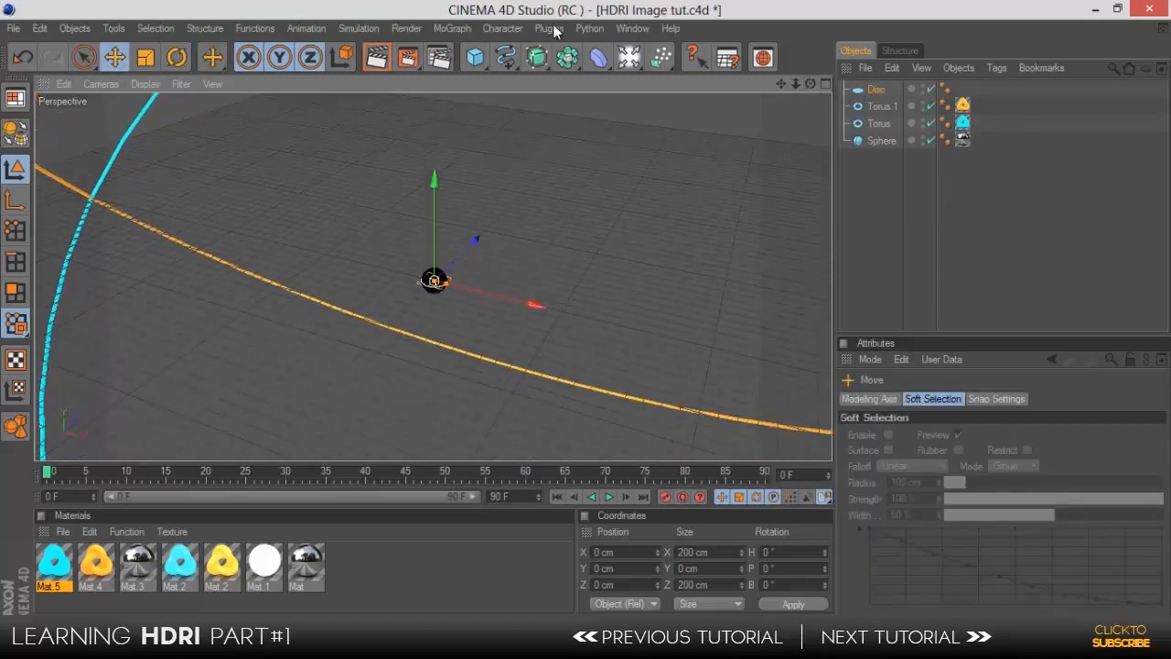
pyautogui.click(452, 29)
pyautogui.click(465, 150)
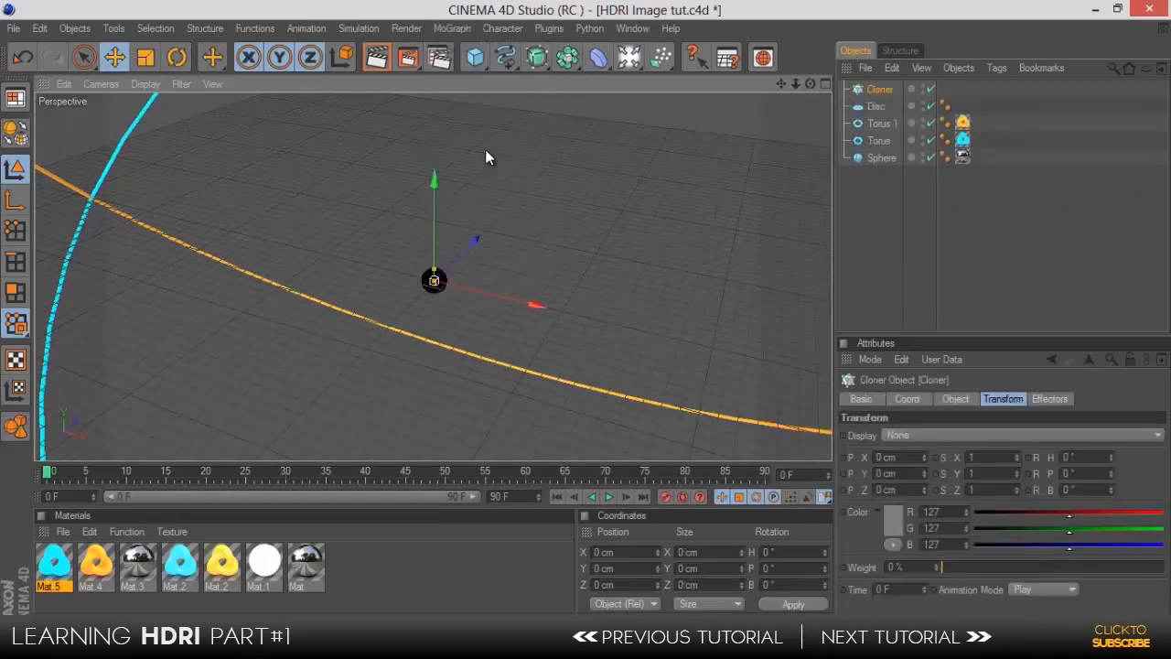
pyautogui.moveTo(878, 94); pyautogui.dragTo(870, 91)
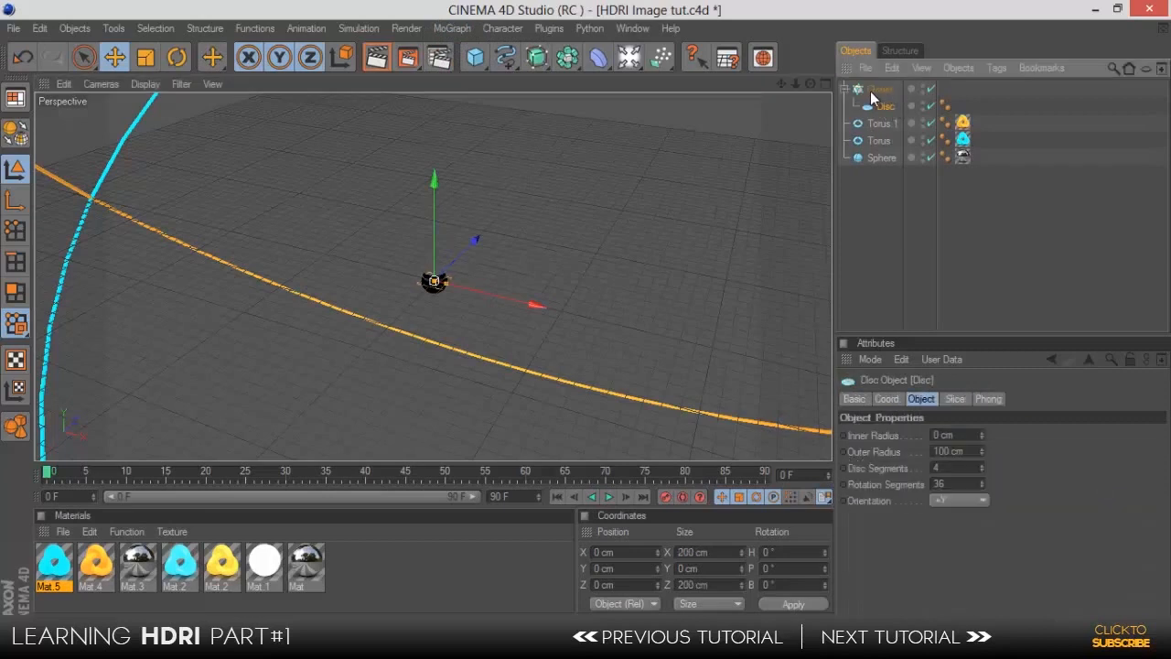
# - Set the Cloner's mode to Radial
pyautogui.click(870, 91)
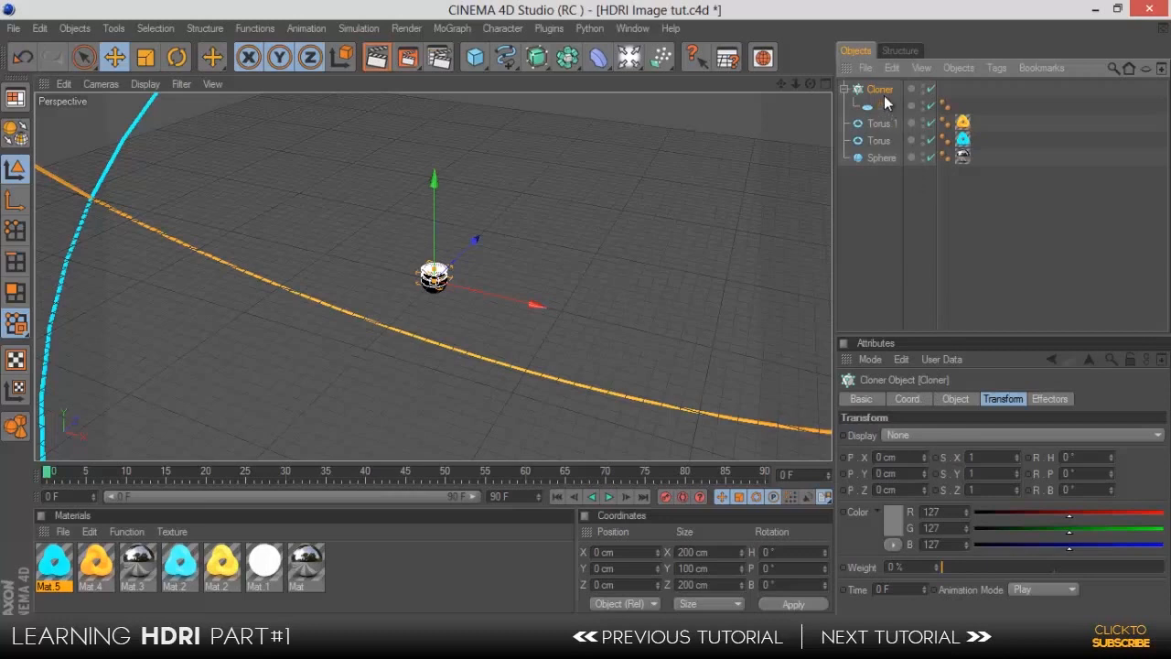
pyautogui.click(954, 399)
pyautogui.click(944, 434)
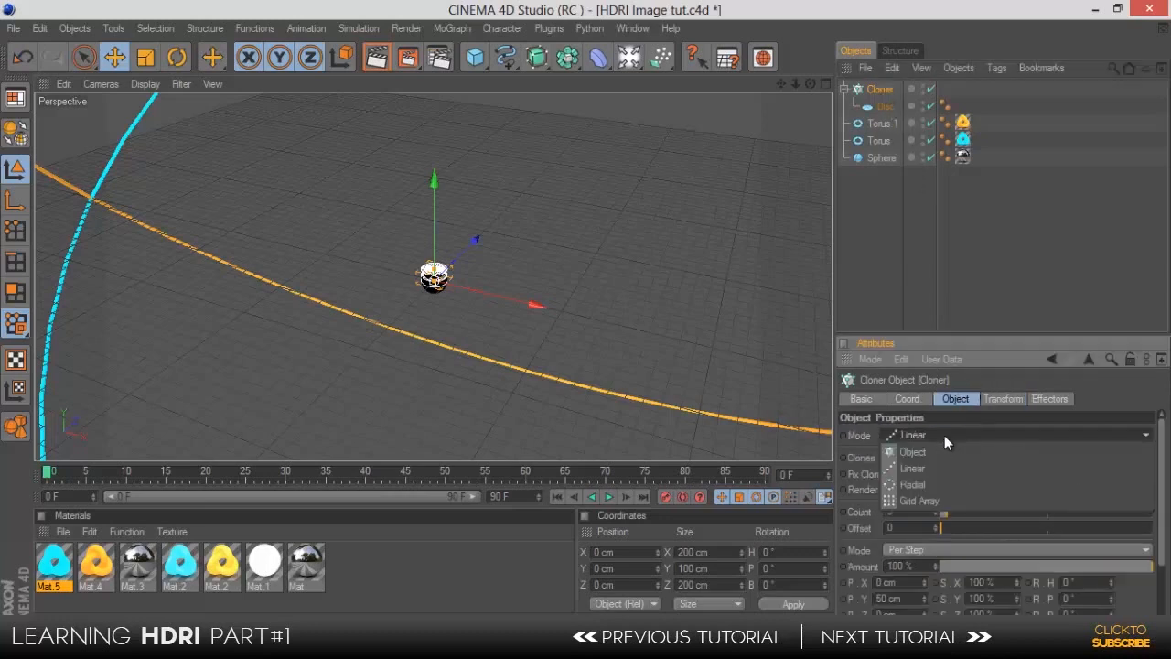
pyautogui.click(915, 485)
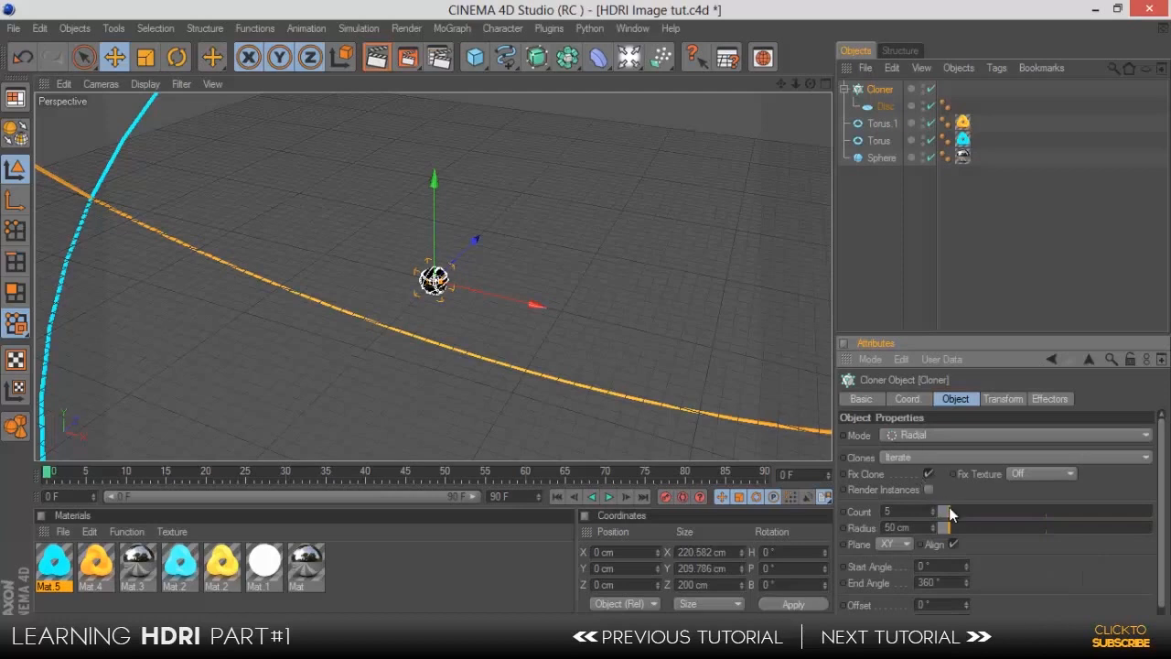
# - Set the radial Cloner's count to 10 and its radius to 150 cm
pyautogui.moveTo(948, 507); pyautogui.dragTo(959, 515)
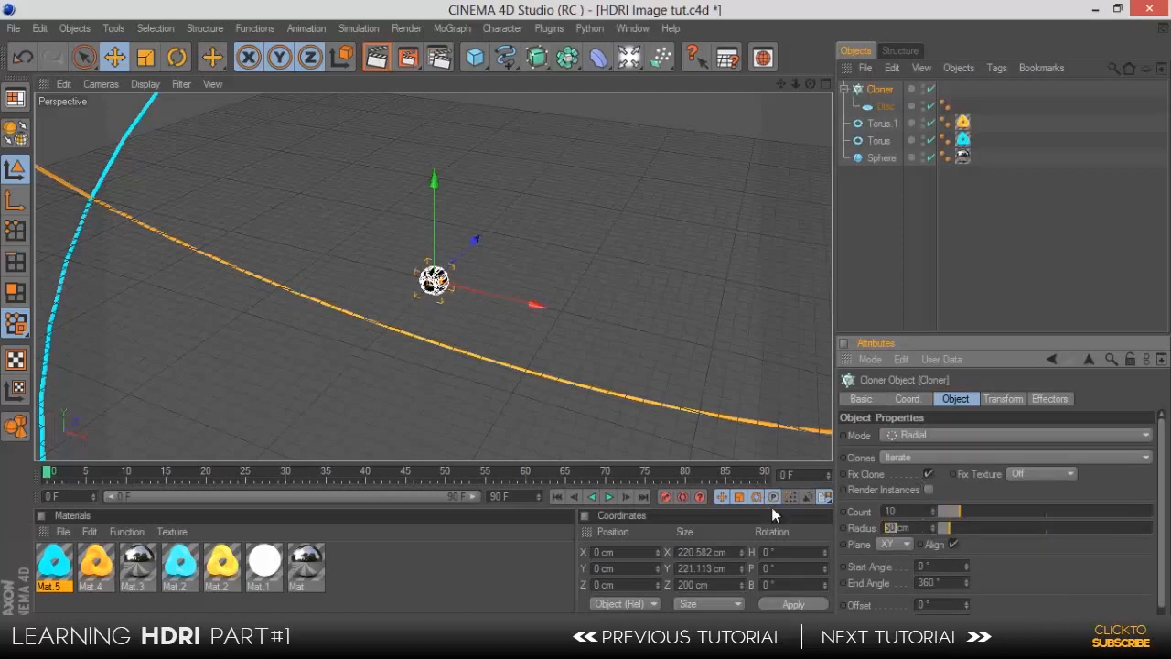
pyautogui.write('150')
pyautogui.press('Return')
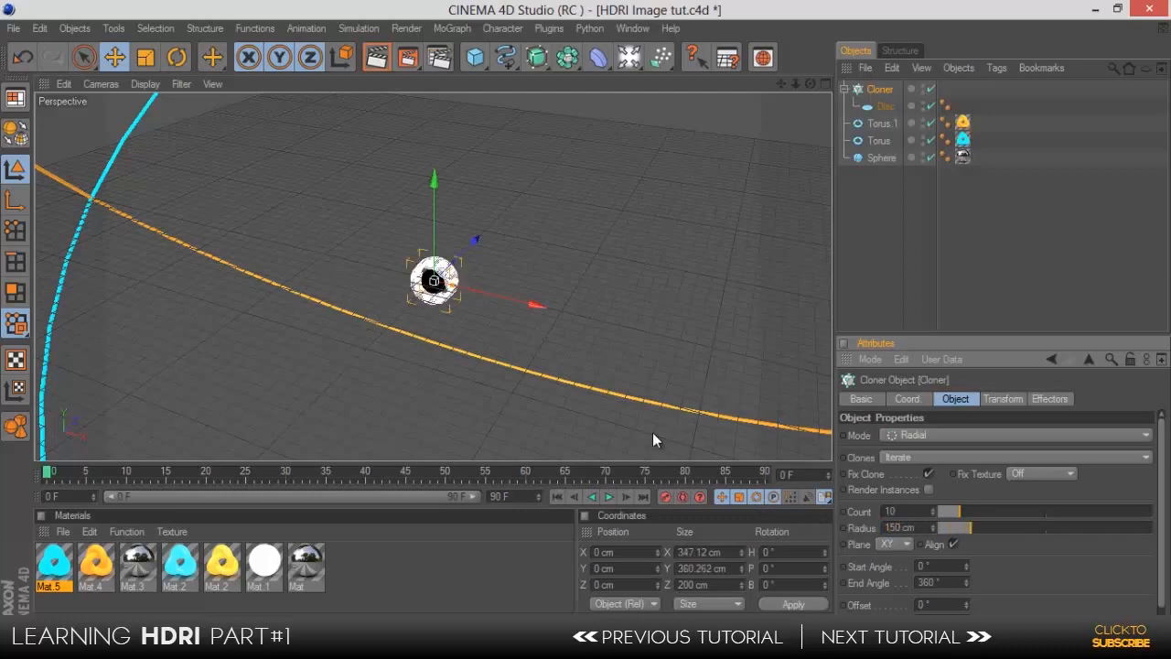
# - Try small pitch rotations on the clones in the Cloner's transform settings
pyautogui.click(1023, 399)
pyautogui.click(1035, 400)
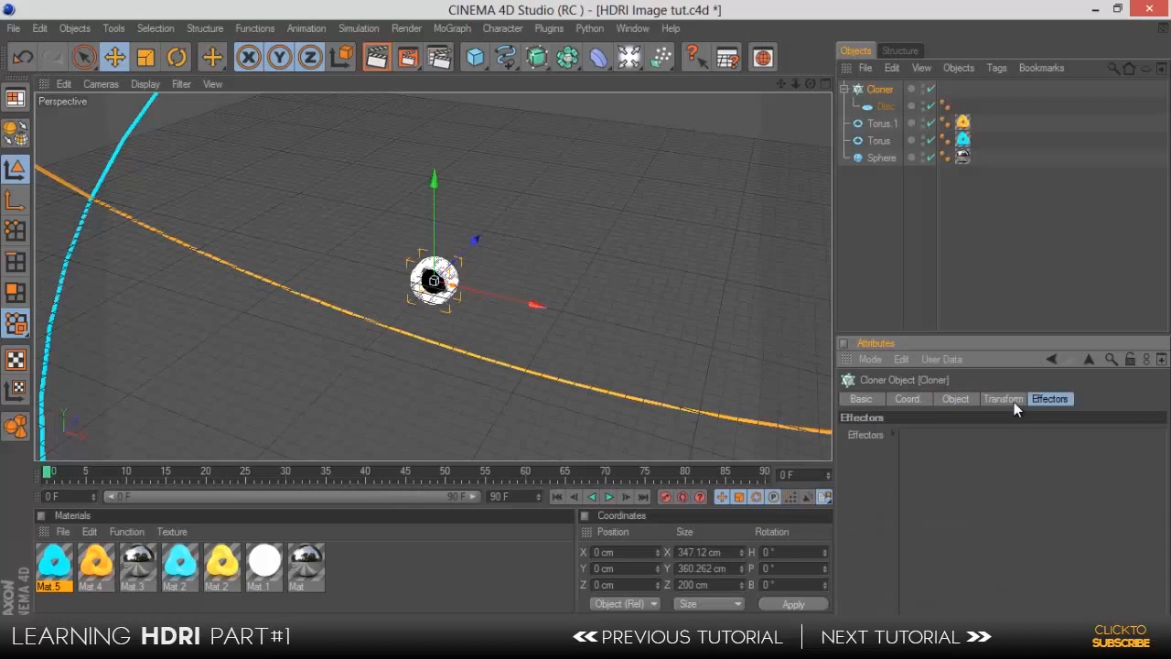
pyautogui.click(1014, 401)
pyautogui.click(1086, 469)
pyautogui.scroll(7, 1085, 469)
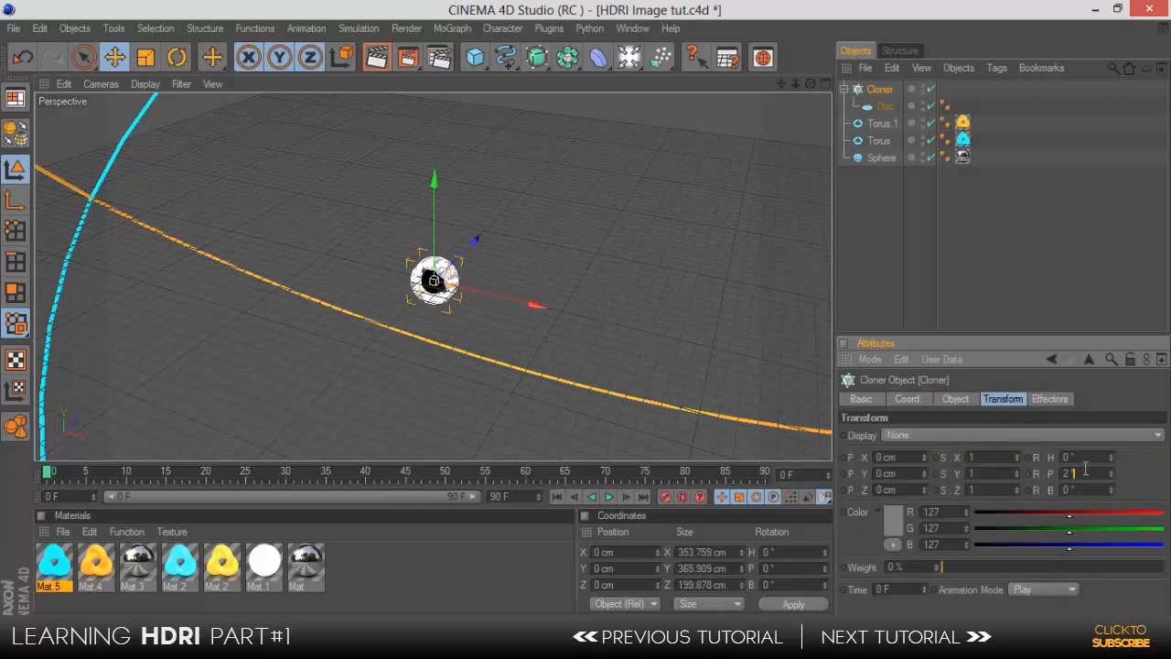
pyautogui.scroll(-6, 1085, 469)
# - Rotate the Cloner to a pitch of -90° and raise it above the sphere to about Y 766 cm
pyautogui.click(179, 58)
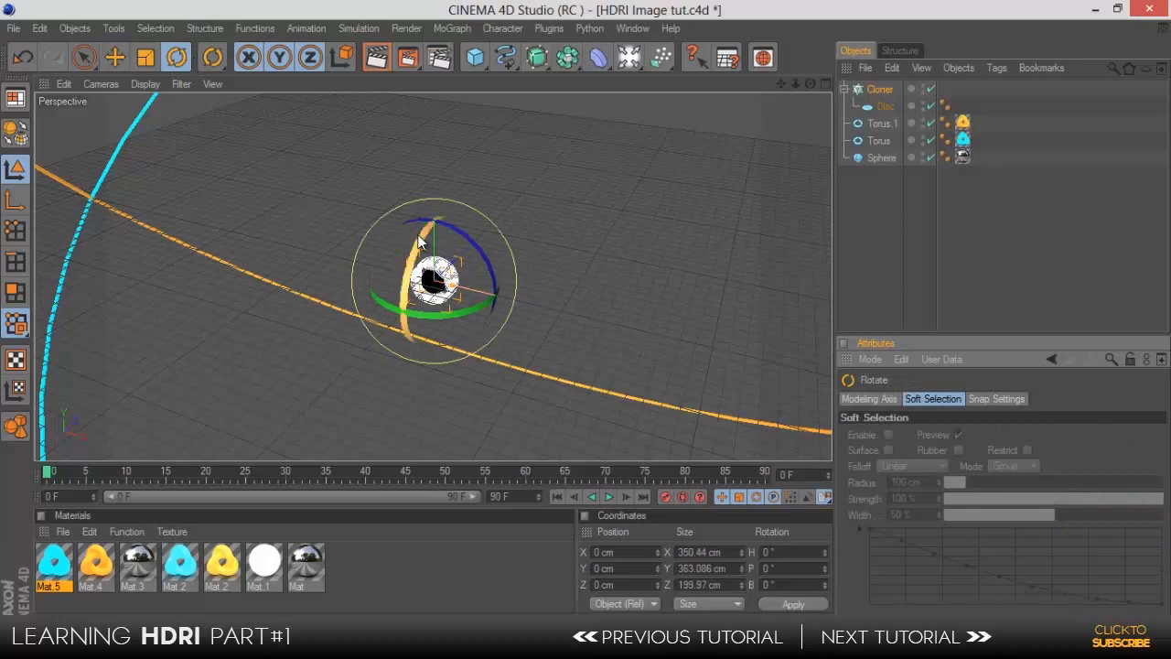
pyautogui.moveTo(411, 265); pyautogui.dragTo(467, 213)
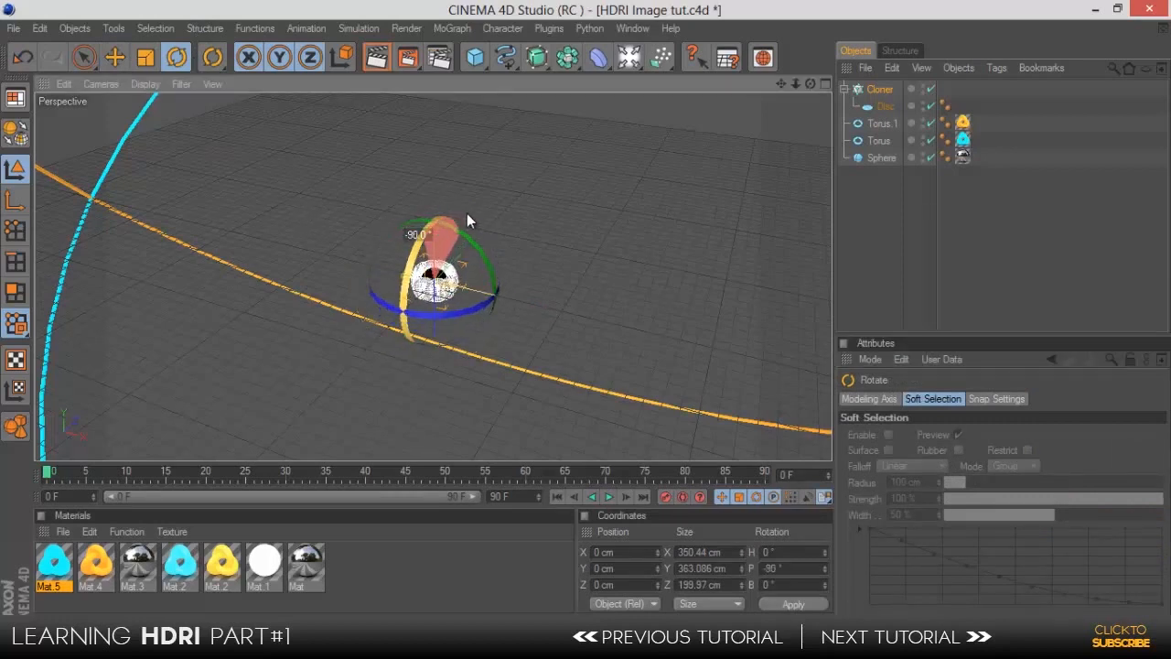
pyautogui.click(115, 57)
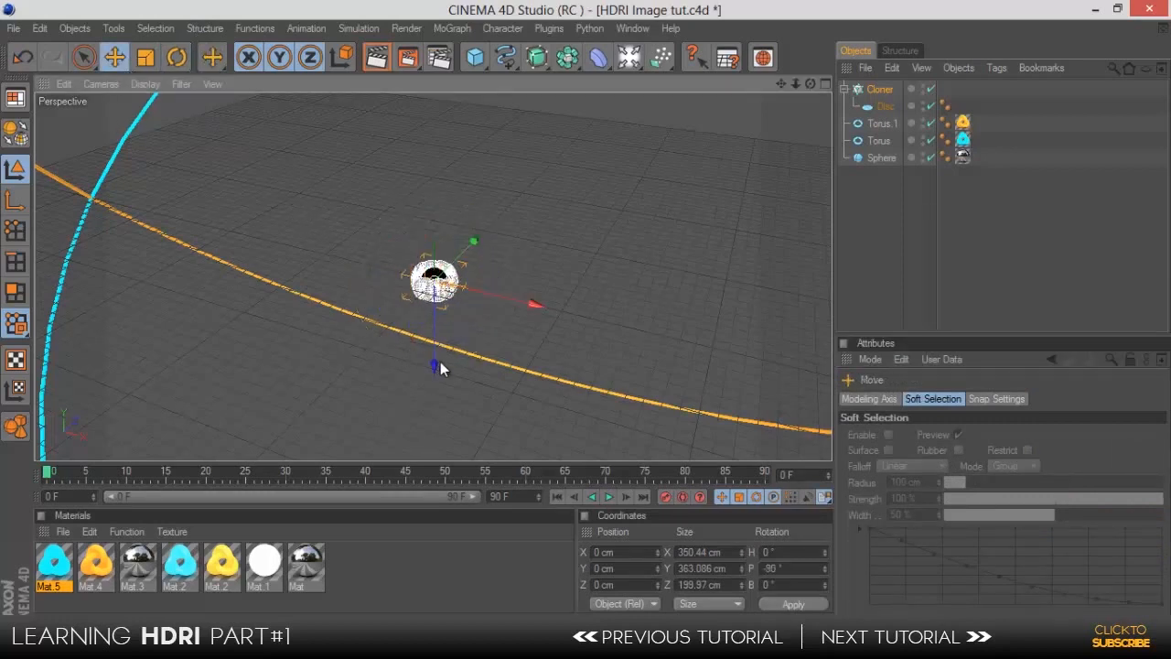
pyautogui.moveTo(440, 368); pyautogui.dragTo(586, 324)
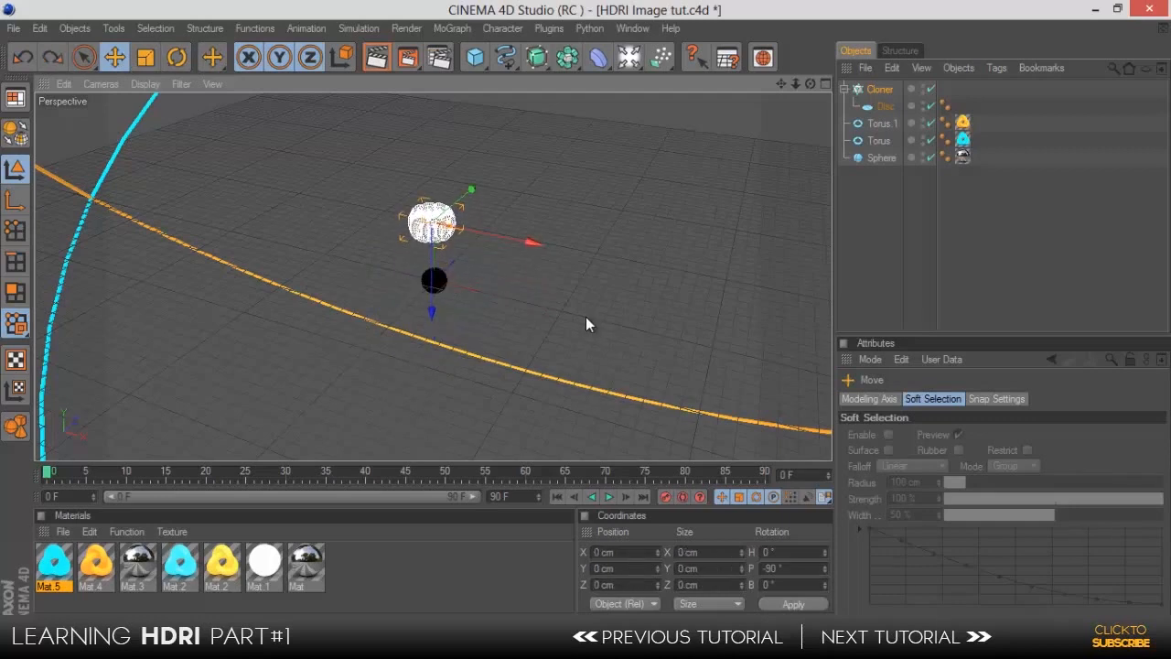
pyautogui.hotkey('ctrl', 'z')
pyautogui.moveTo(441, 365); pyautogui.dragTo(586, 318)
pyautogui.hotkey('ctrl', 'z')
pyautogui.hotkey('ctrl', 'z')
pyautogui.keyDown('shift'); pyautogui.moveTo(433, 365); pyautogui.dragTo(486, 378); pyautogui.keyUp('shift')
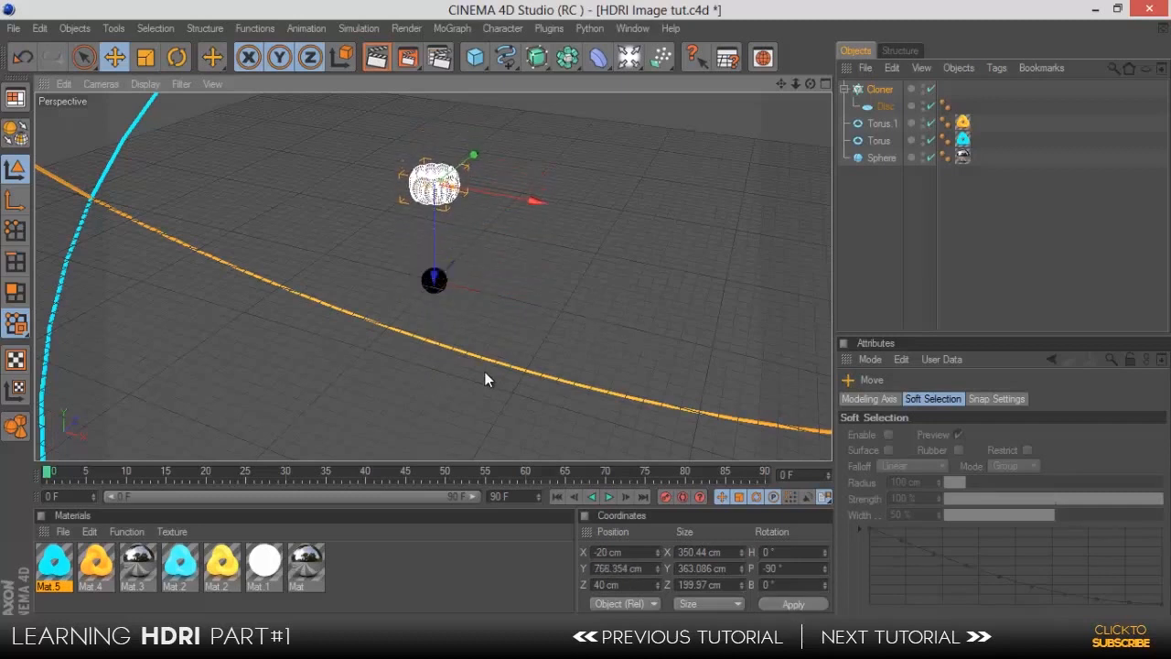
# - Try other pitch rotations for the Cloner's discs, ending at -1°
pyautogui.click(869, 89)
pyautogui.click(886, 106)
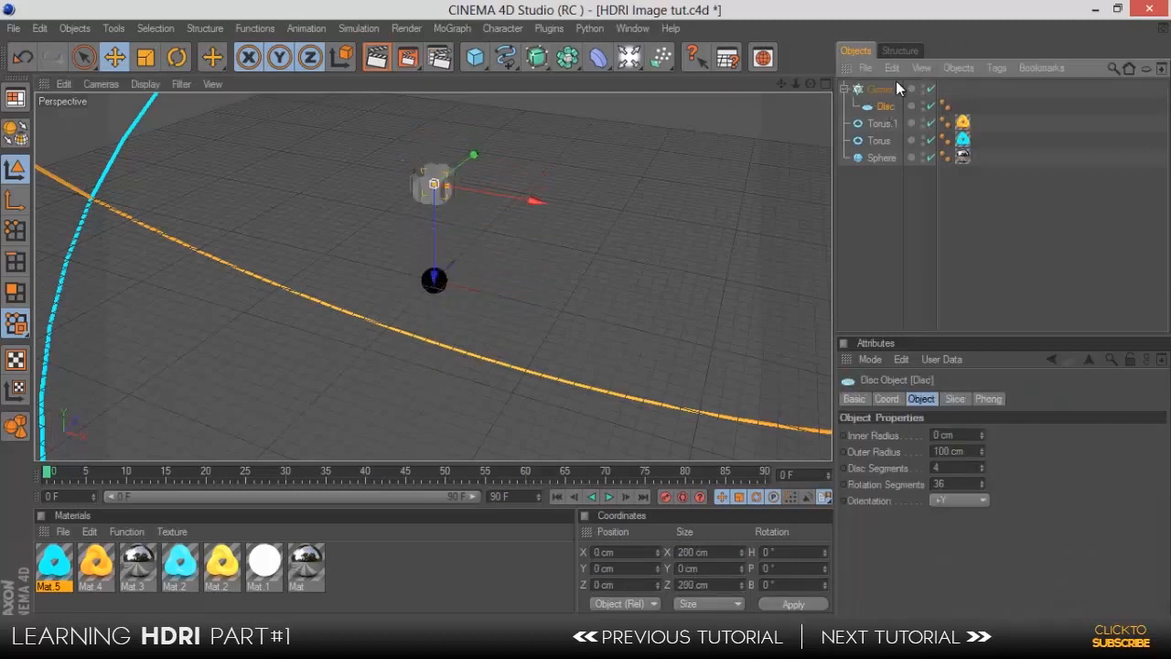
pyautogui.click(892, 88)
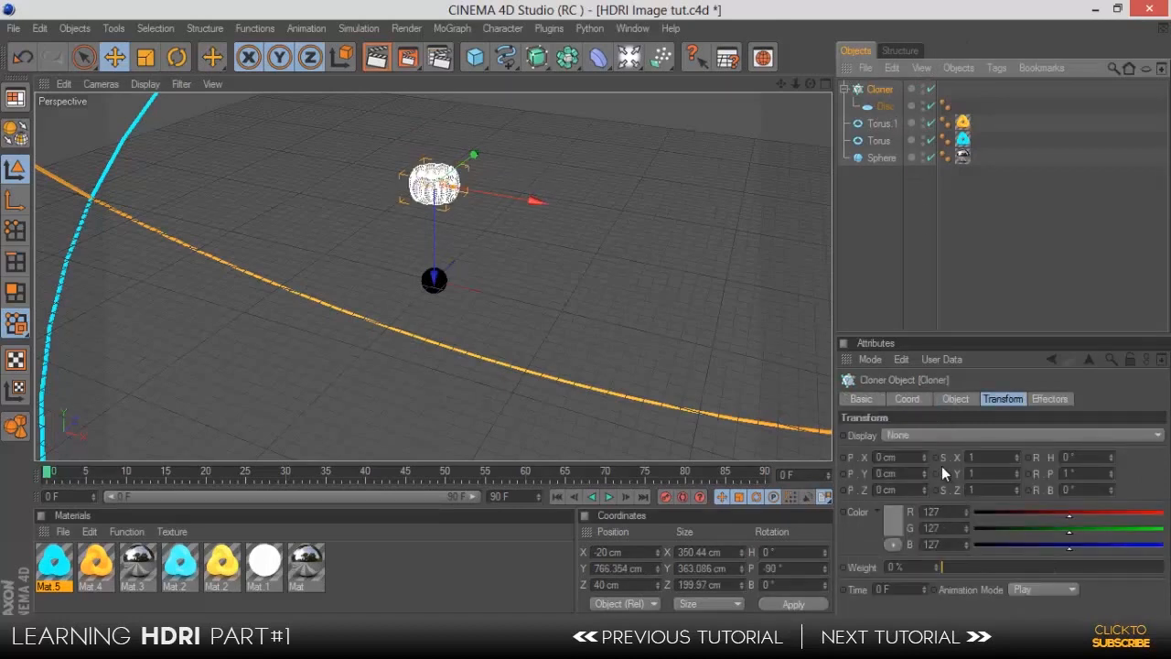
pyautogui.click(1080, 473)
pyautogui.write('-1')
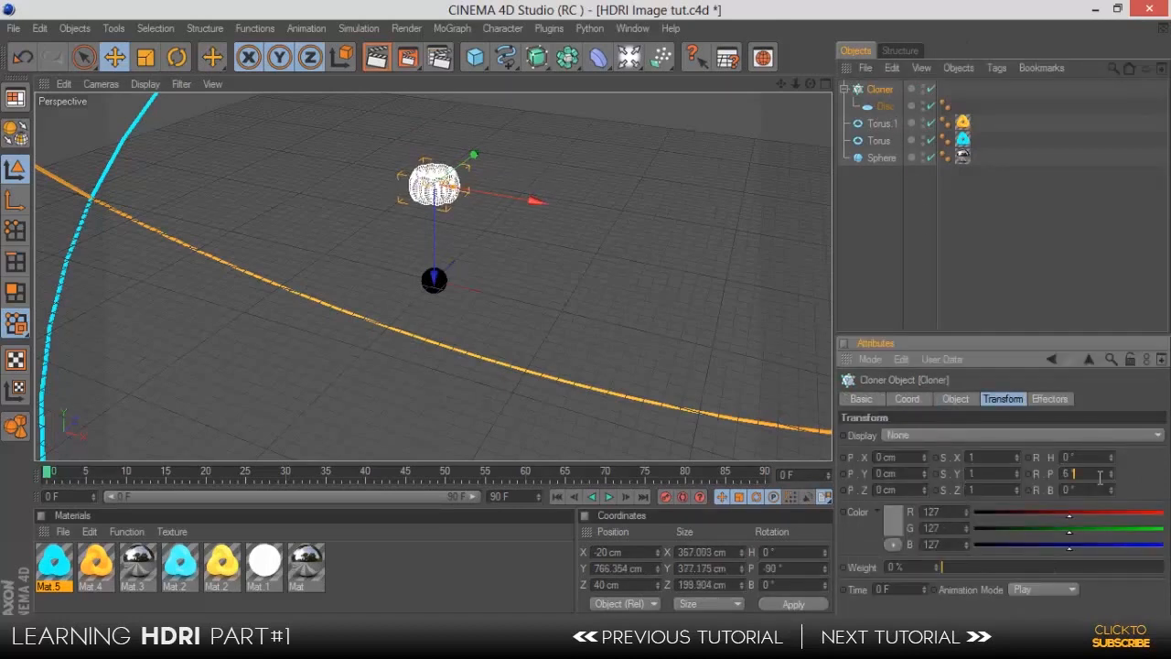
pyautogui.click(886, 106)
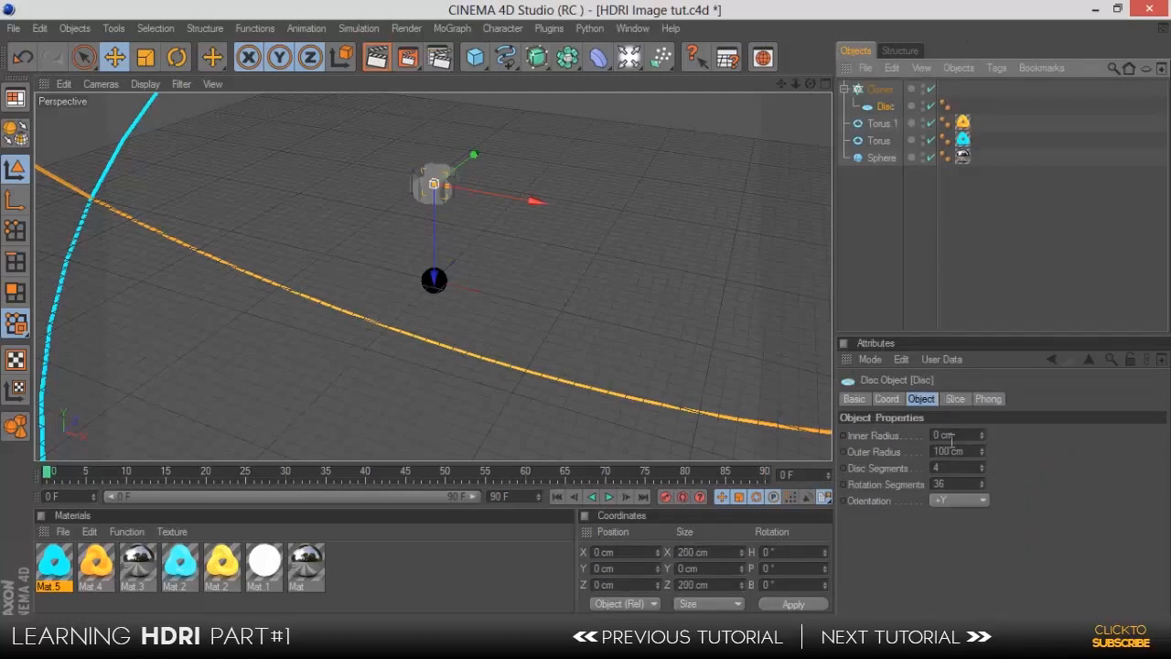
# - Widen the Cloner's radial arrangement to a radius of 615 cm
pyautogui.click(880, 90)
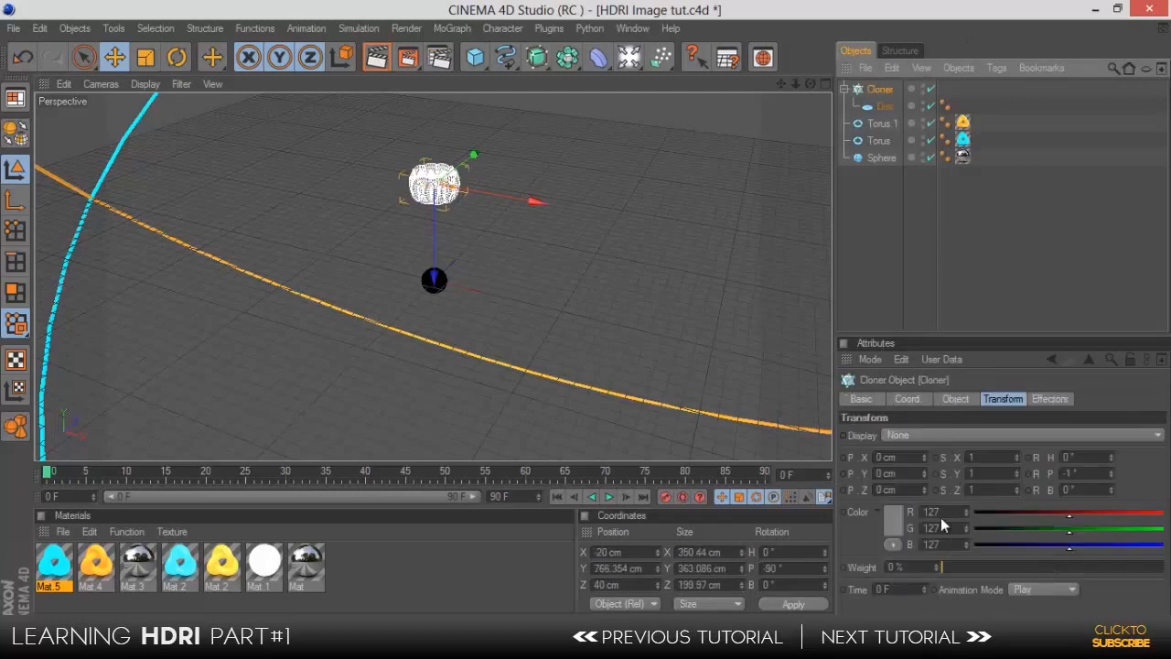
pyautogui.click(956, 399)
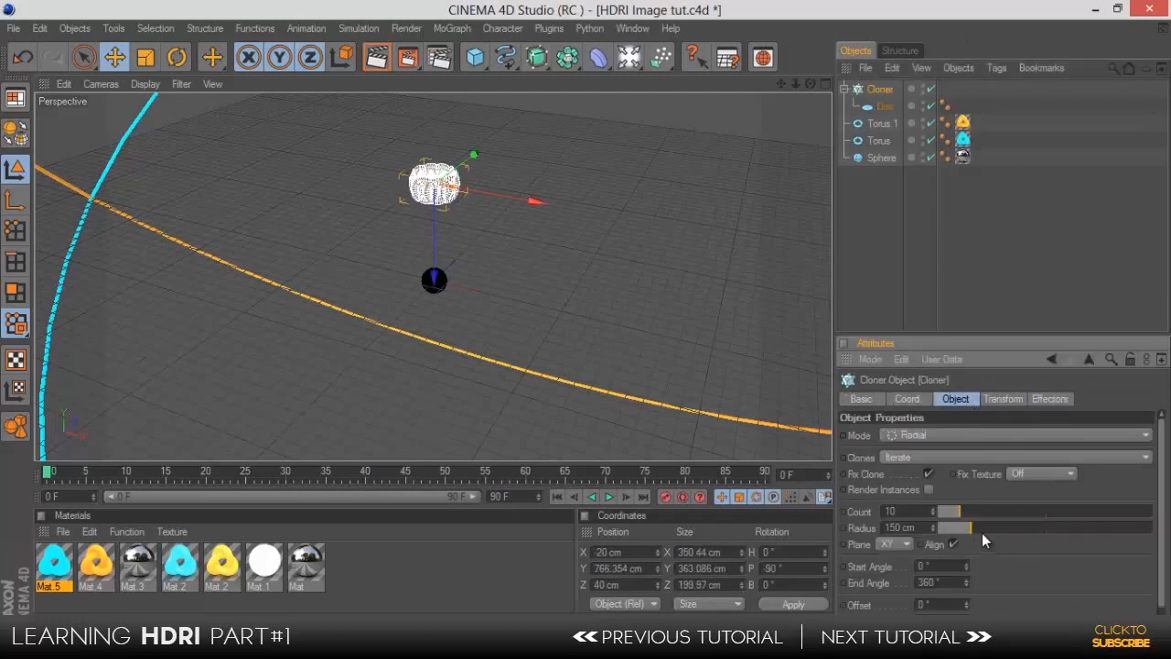
pyautogui.moveTo(982, 531); pyautogui.dragTo(1056, 544)
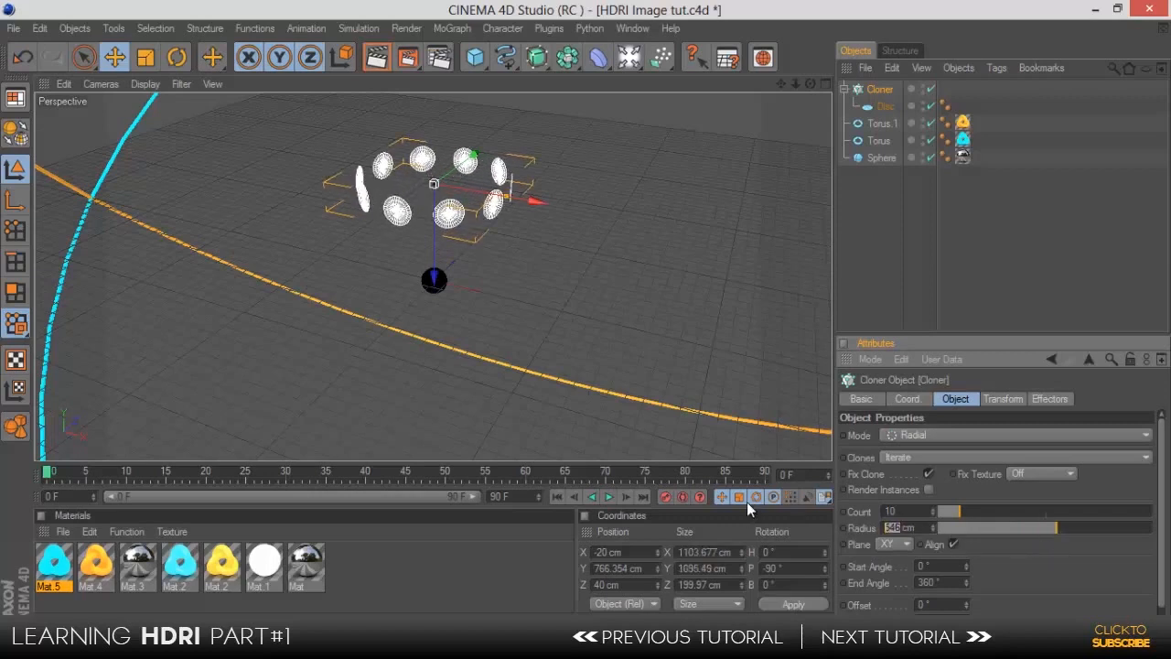
pyautogui.write('615')
pyautogui.press('Return')
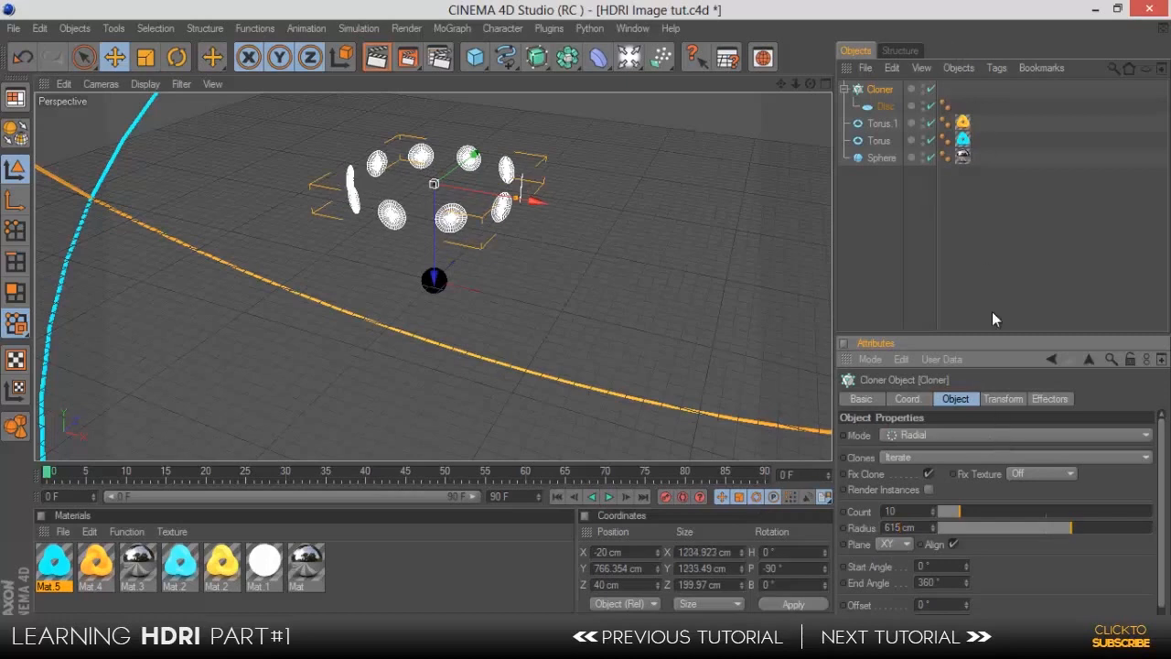
# - Set the pitch rotation in the Cloner's transform settings to 90° so the discs lie flat
pyautogui.click(1014, 397)
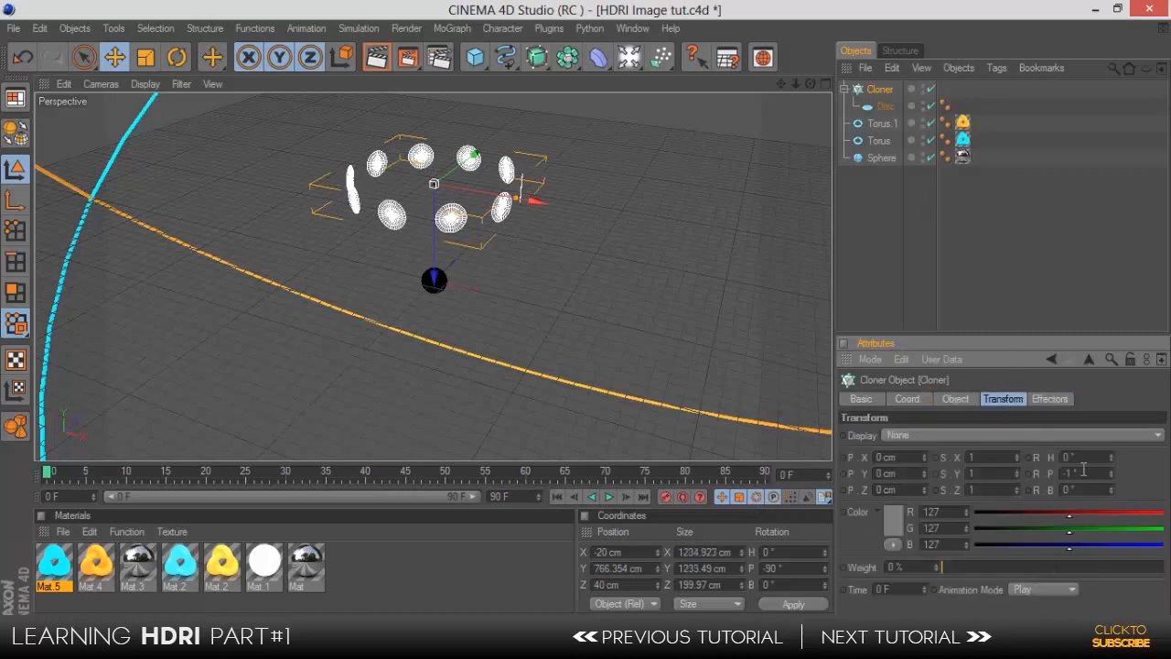
pyautogui.scroll(-3, 1083, 471)
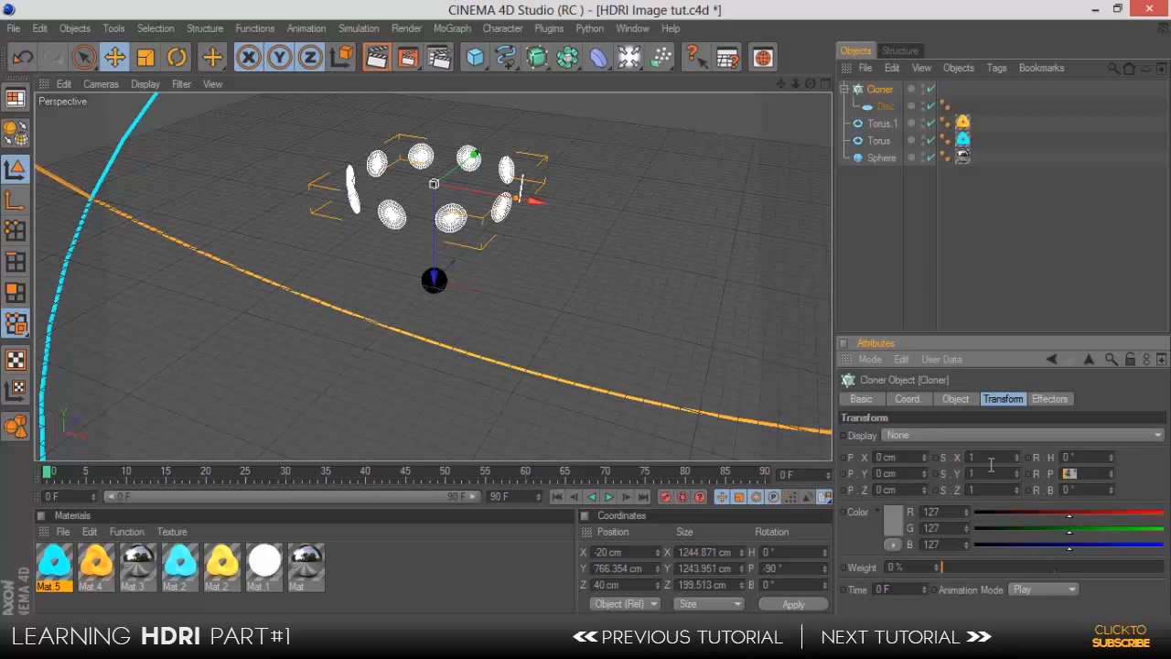
pyautogui.press('Return')
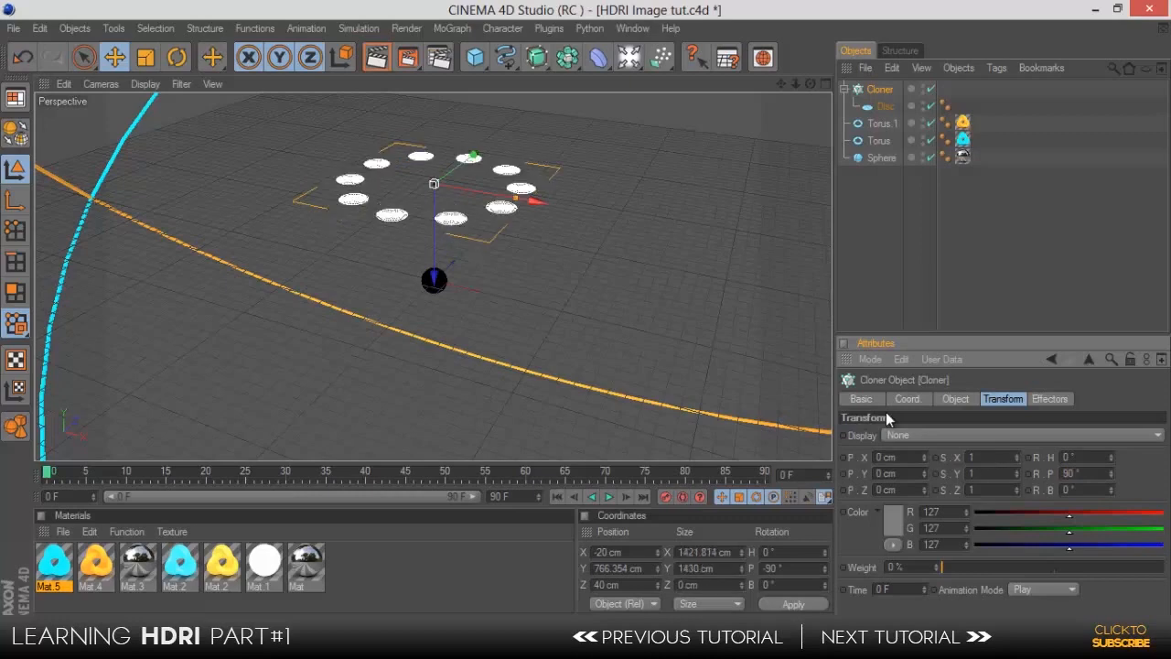
# - Apply the white material Mat.1 to the Cloner holding the discs
pyautogui.click(768, 255)
pyautogui.moveTo(810, 84); pyautogui.dragTo(585, 324)
pyautogui.moveTo(268, 555); pyautogui.dragTo(395, 172)
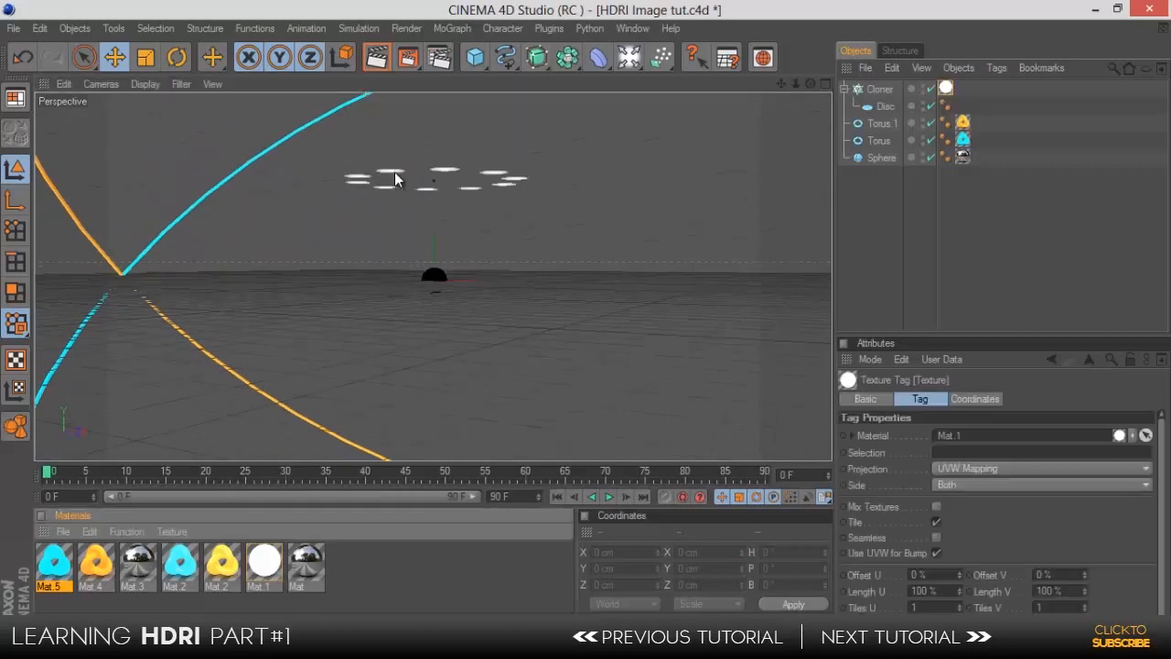
pyautogui.moveTo(810, 85); pyautogui.dragTo(722, 107)
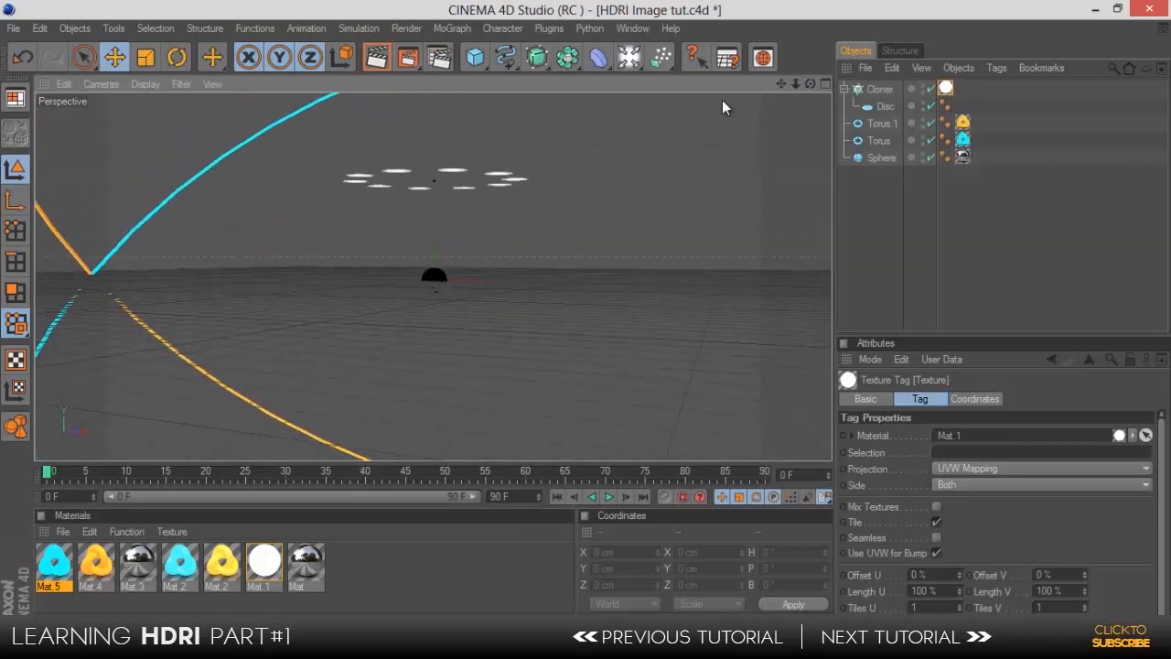
# - Add another Torus primitive at the centre of the scene, around the sphere
pyautogui.click(475, 60)
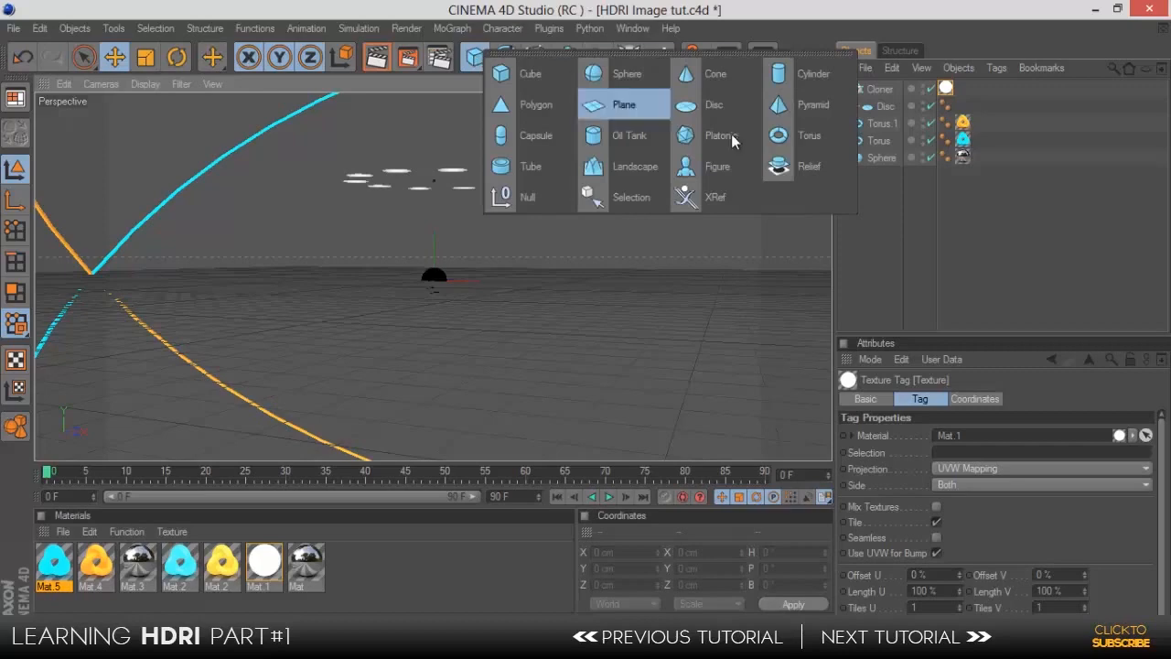
pyautogui.click(790, 153)
pyautogui.scroll(6, 465, 225)
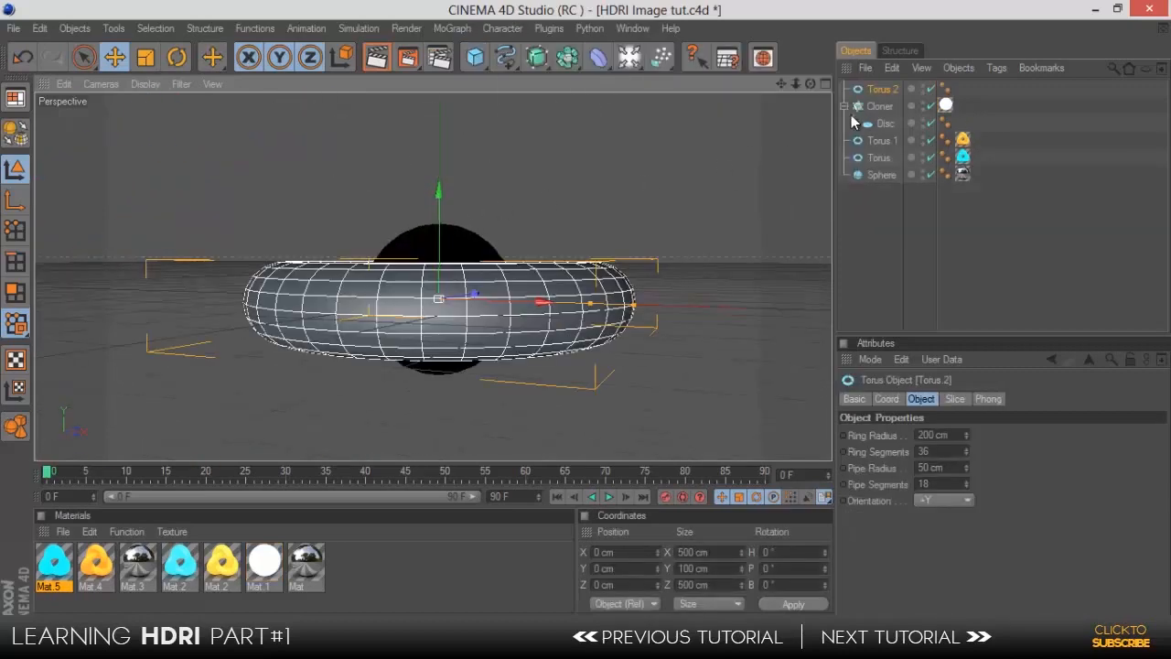
# - Resize the new torus into a thin, wide ring with a ring radius of about 731 cm and a pipe radius of about 12 cm
pyautogui.moveTo(808, 85); pyautogui.dragTo(740, 157)
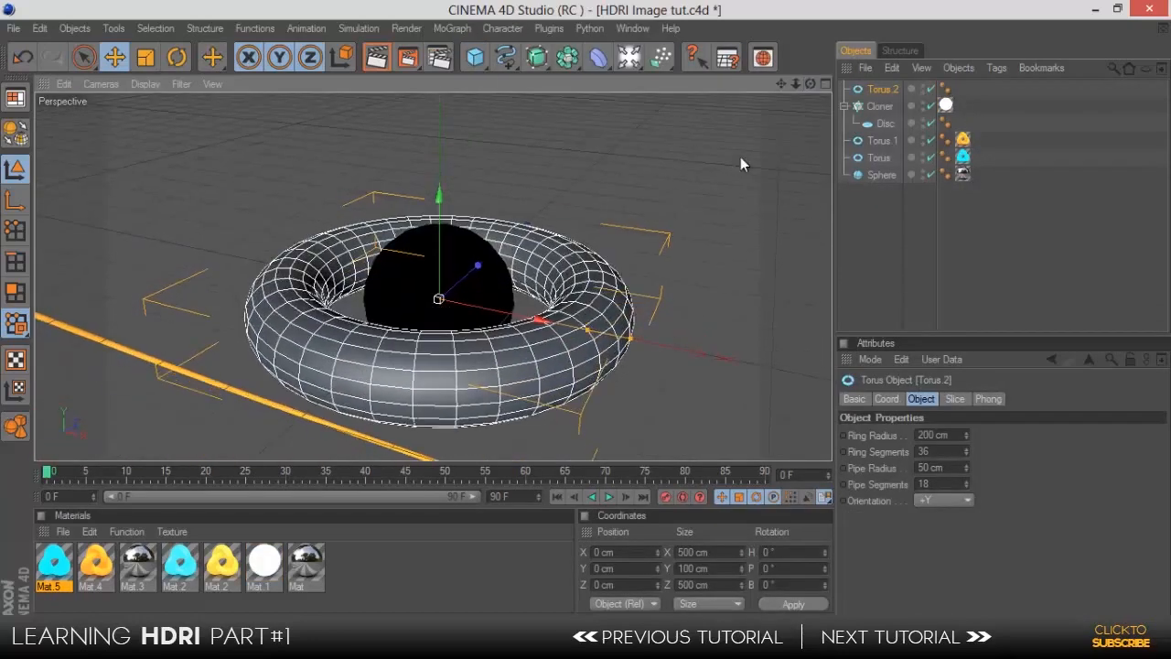
pyautogui.scroll(-3, 568, 312)
pyautogui.moveTo(537, 312); pyautogui.dragTo(590, 319)
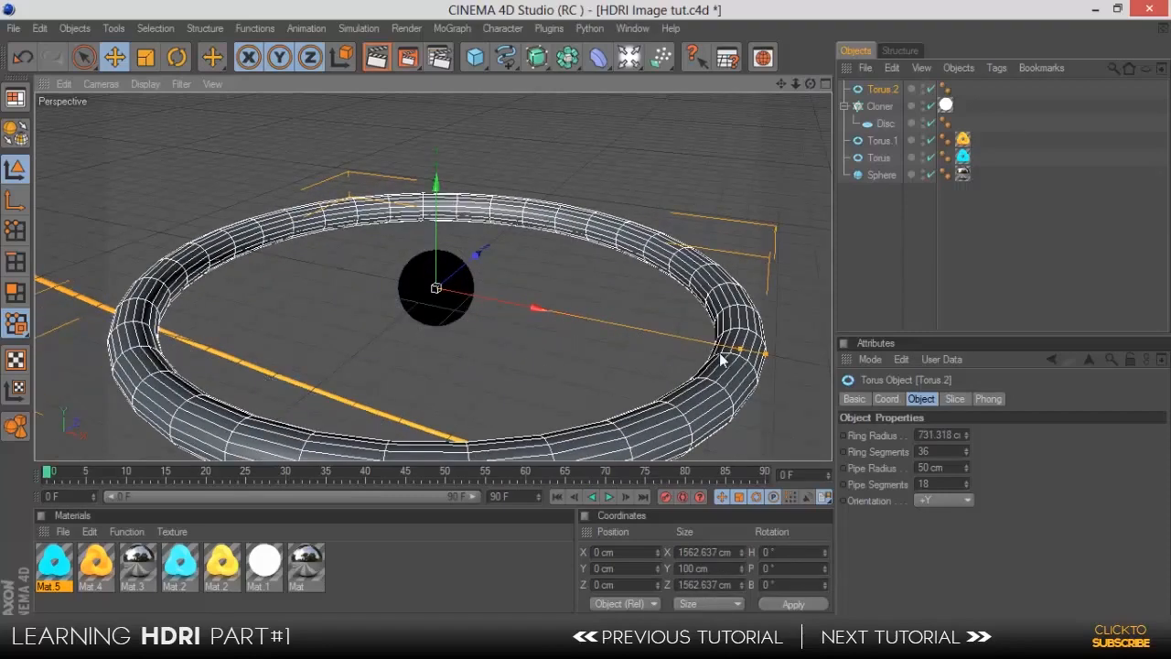
pyautogui.moveTo(763, 357); pyautogui.dragTo(702, 339)
pyautogui.scroll(-3, 232, 208)
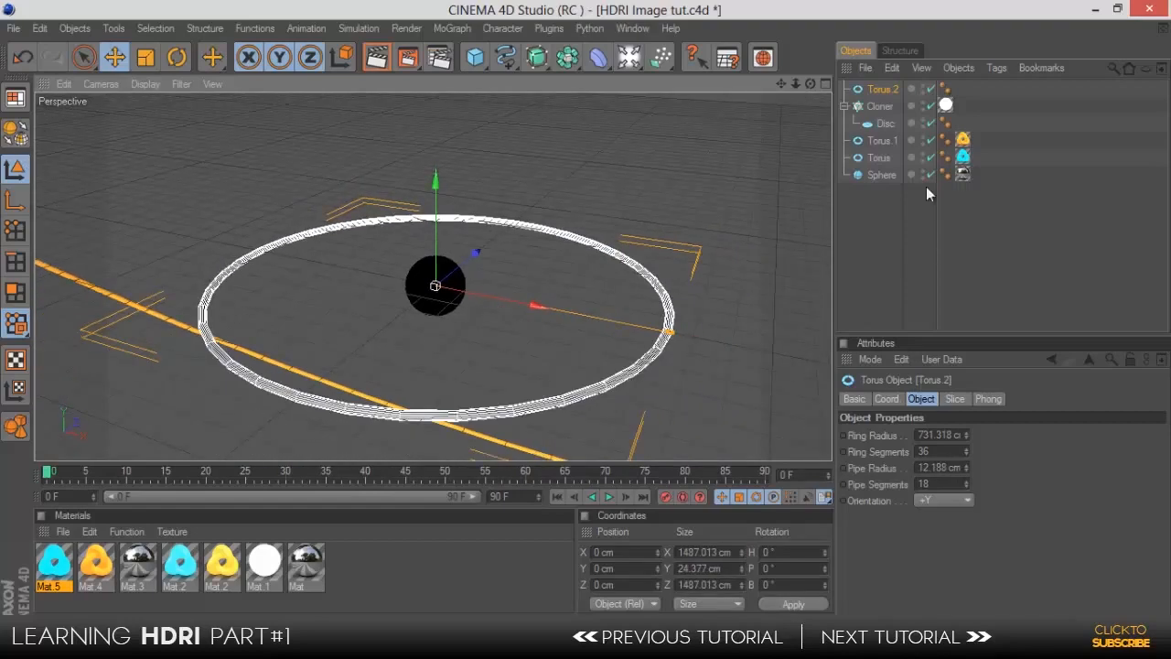
# - Make the new torus editable and delete a ring-selected group of its polygons on the positive X side to open a gap
pyautogui.click(19, 299)
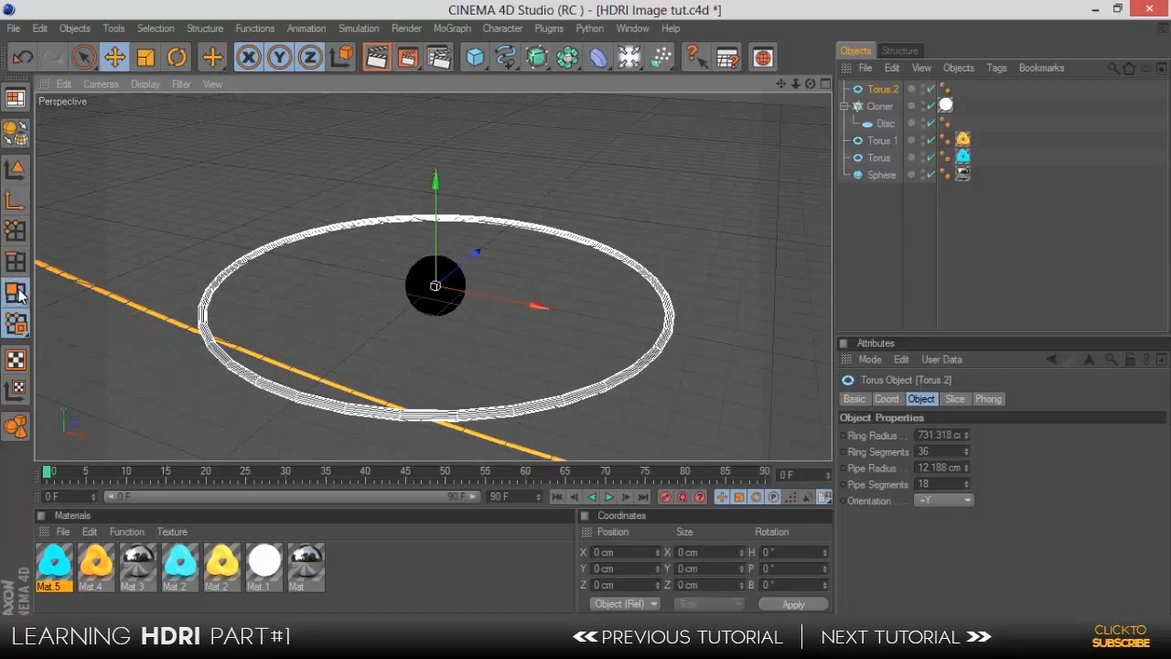
pyautogui.click(17, 134)
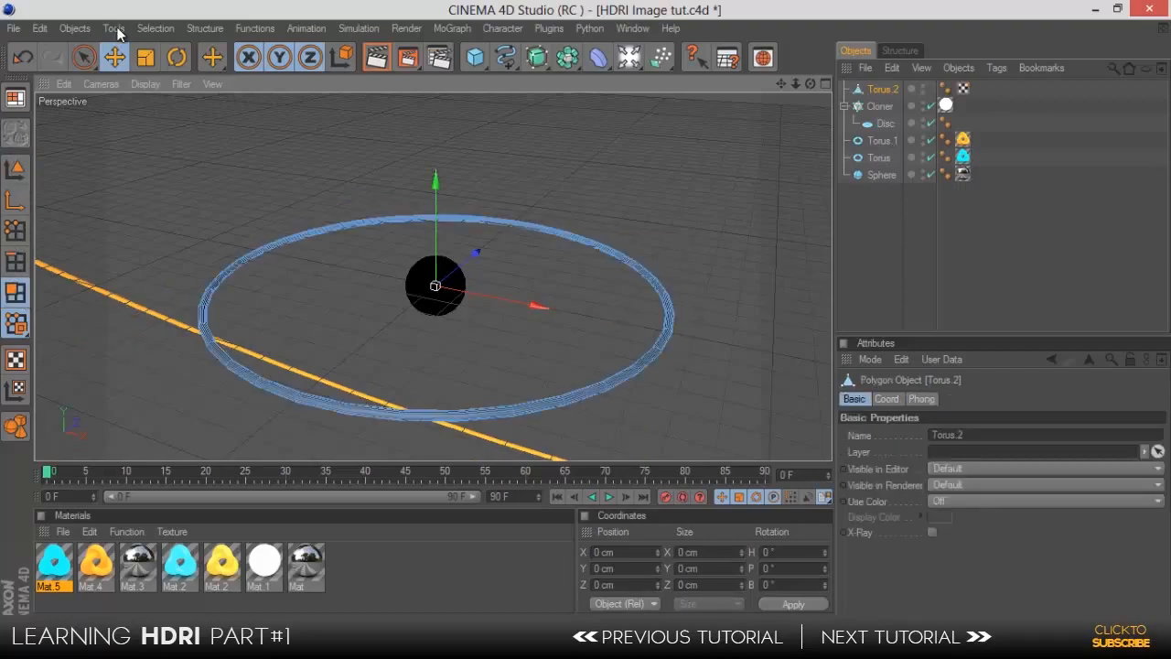
pyautogui.click(115, 29)
pyautogui.moveTo(140, 35)
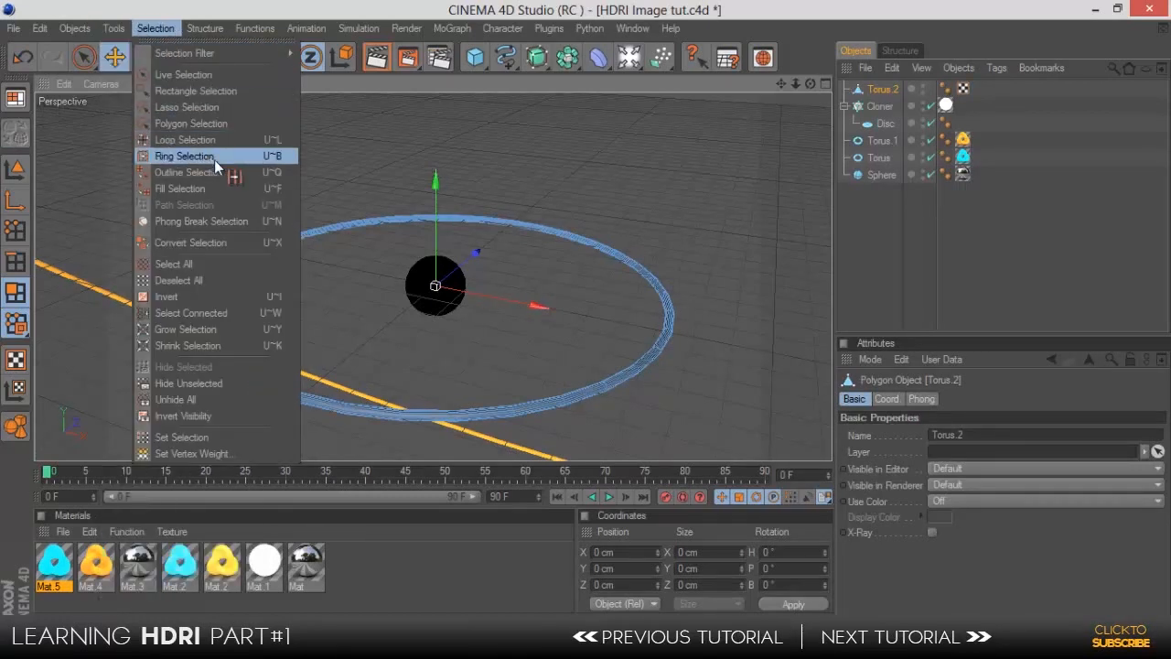
pyautogui.click(184, 157)
pyautogui.click(668, 345)
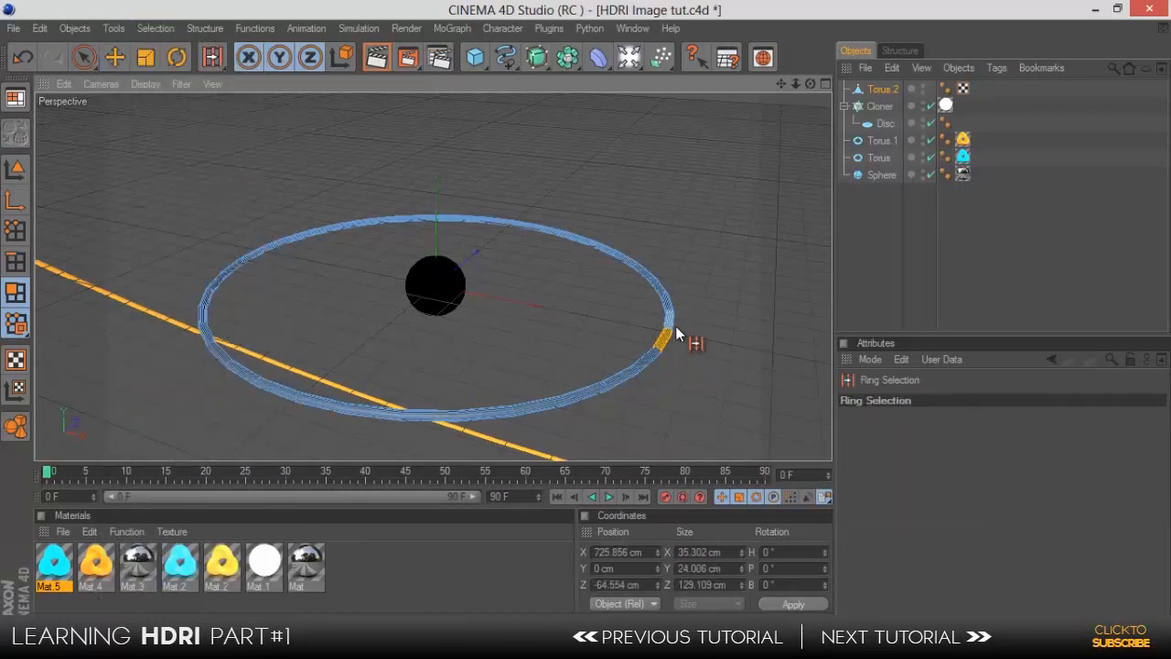
pyautogui.press('Delete')
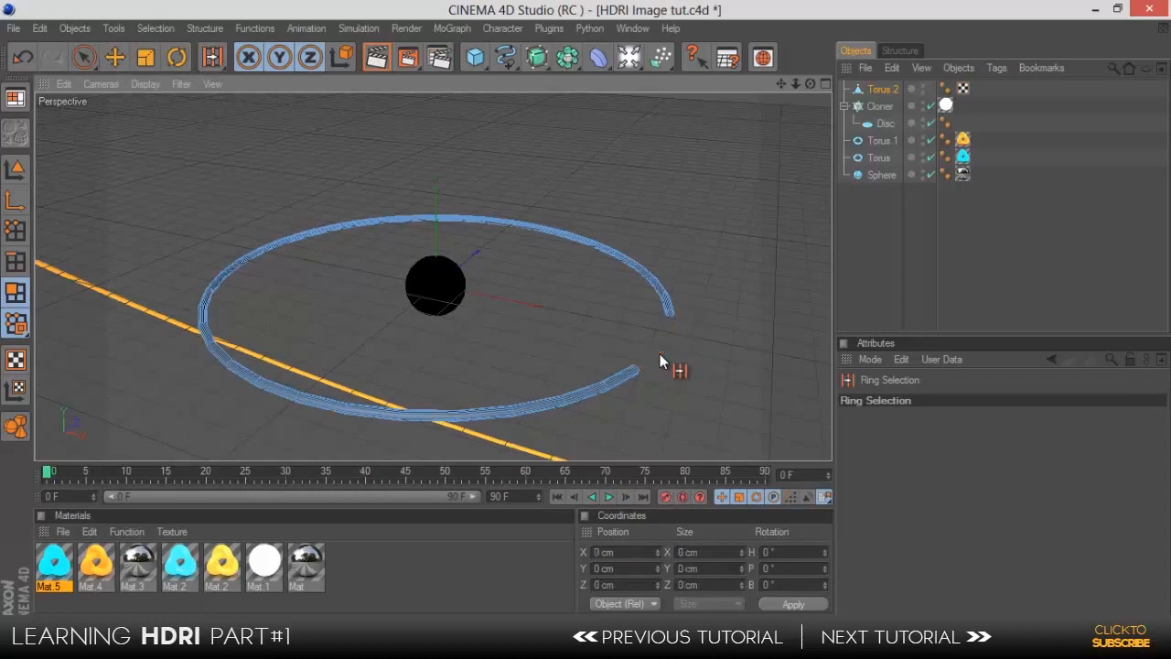
# - Ring-select adjoining segments on the negative X side of the torus and delete them to split it into two arcs
pyautogui.moveTo(811, 83); pyautogui.dragTo(586, 317)
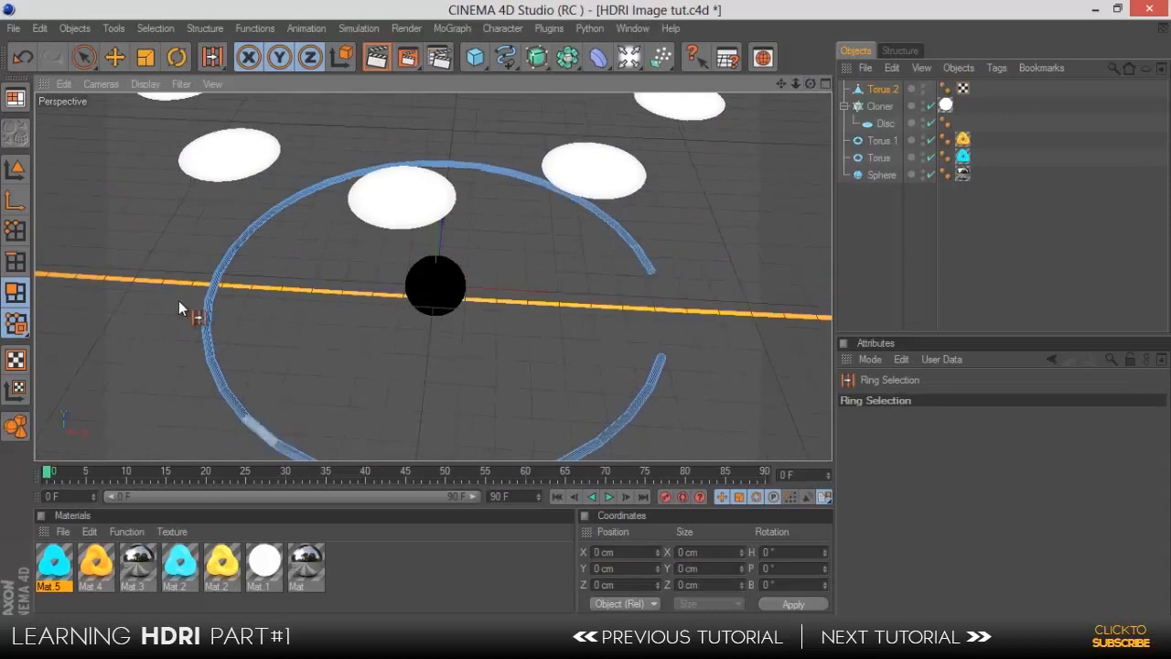
pyautogui.click(220, 309)
pyautogui.moveTo(228, 305); pyautogui.dragTo(229, 275)
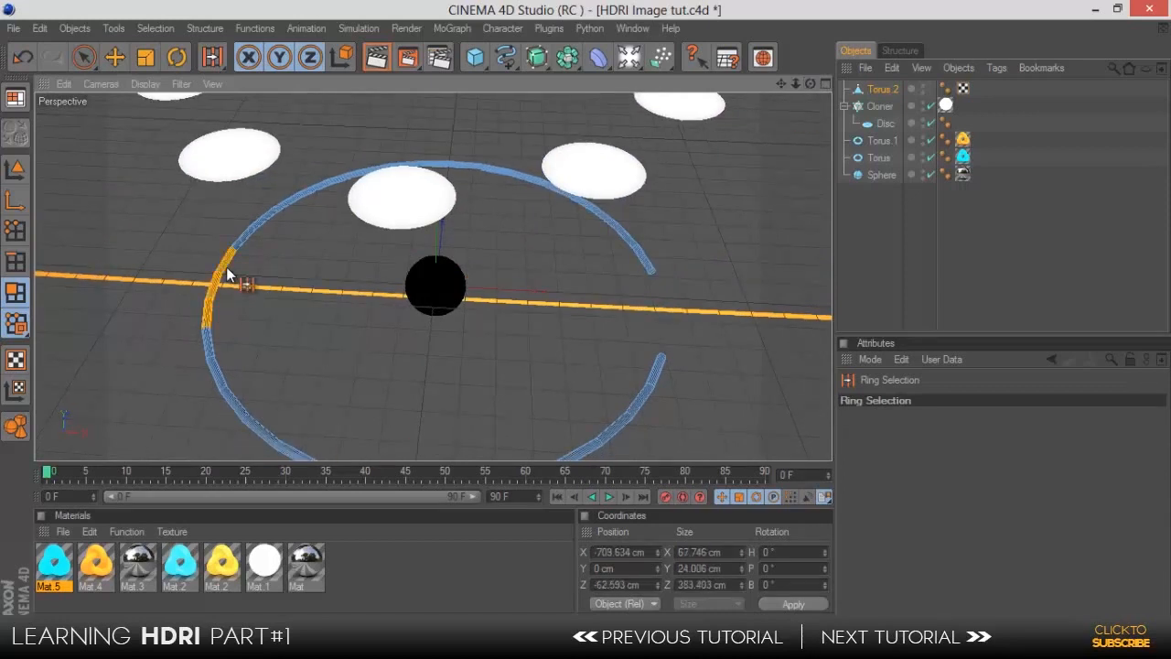
pyautogui.press('Delete')
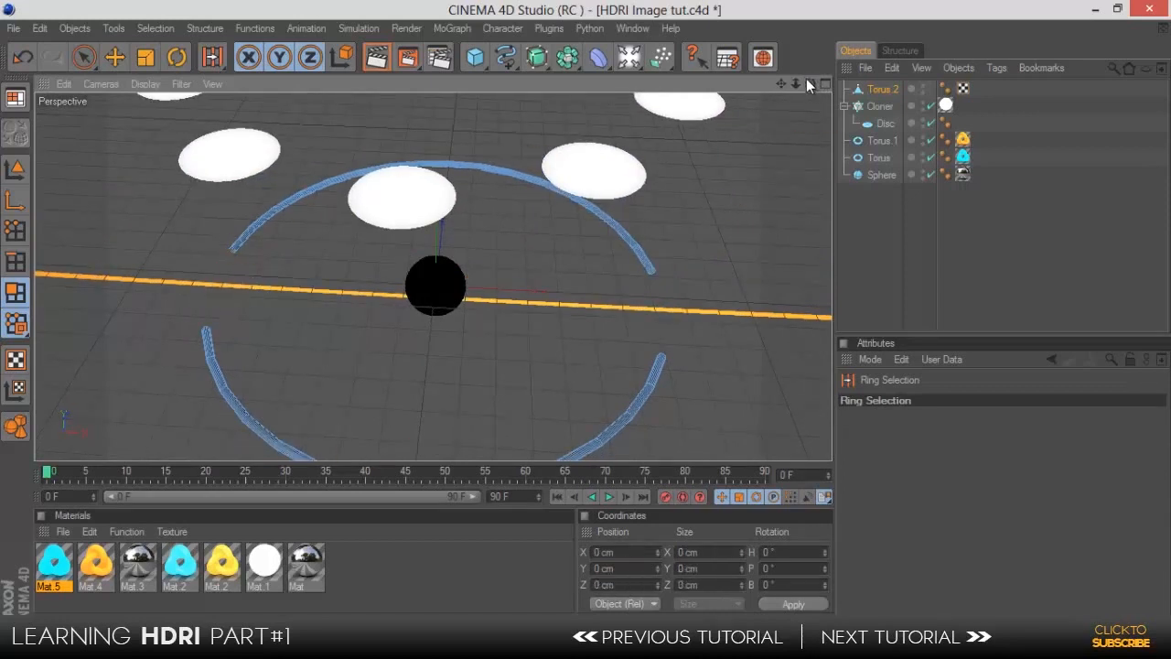
# - Delete the end segment at both ends of the positive Z arc and apply the cyan material Mat.2 to the split torus
pyautogui.scroll(-3, 726, 211)
pyautogui.moveTo(810, 83); pyautogui.dragTo(585, 317)
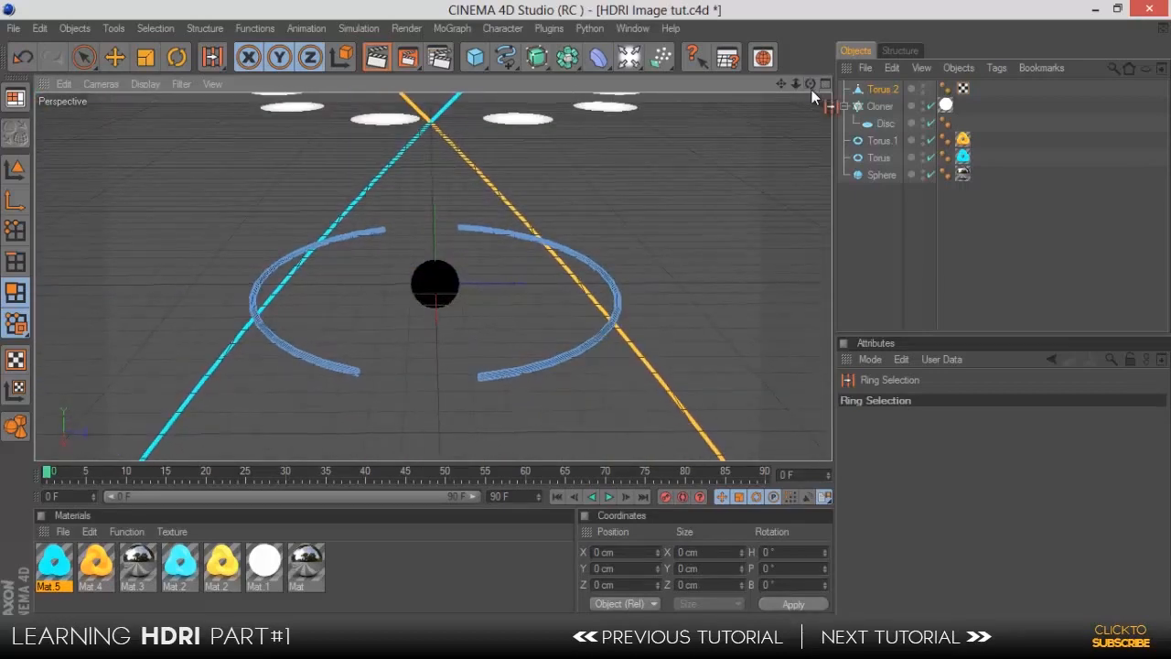
pyautogui.click(494, 377)
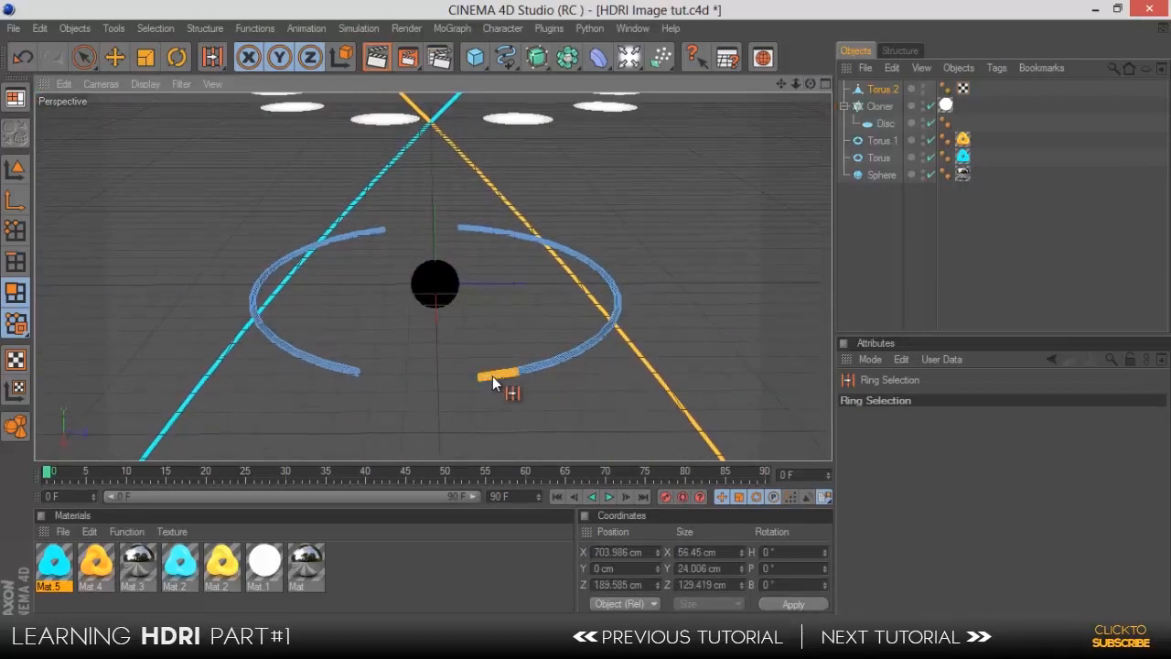
pyautogui.press('Delete')
pyautogui.click(470, 235)
pyautogui.press('Delete')
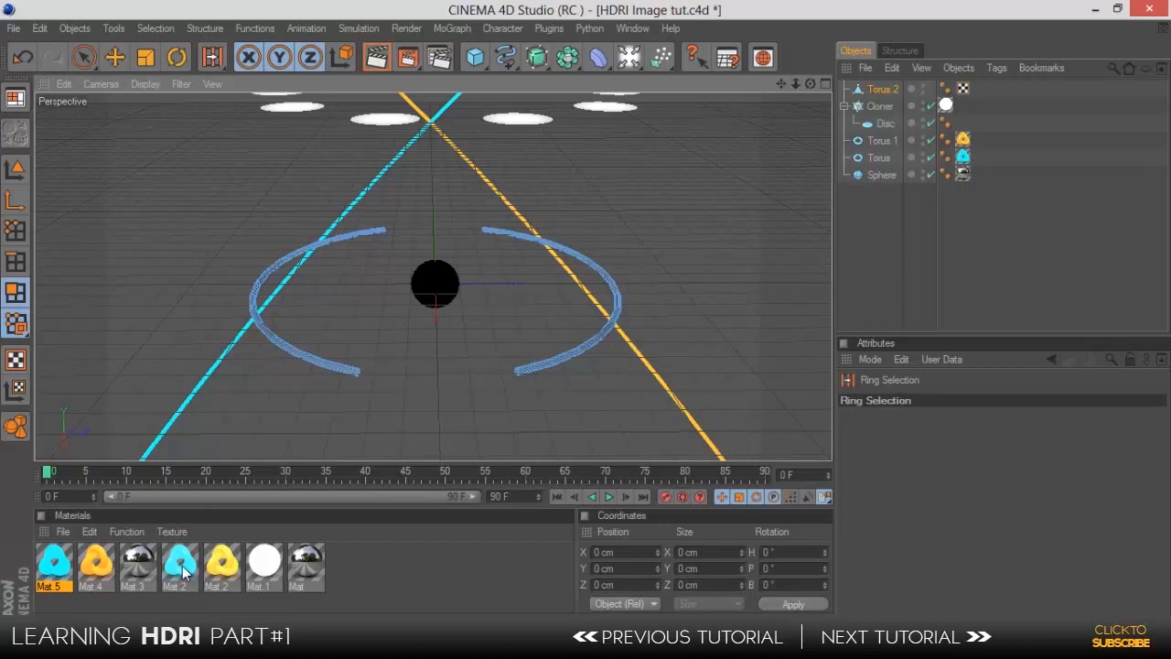
pyautogui.moveTo(183, 567); pyautogui.dragTo(328, 371)
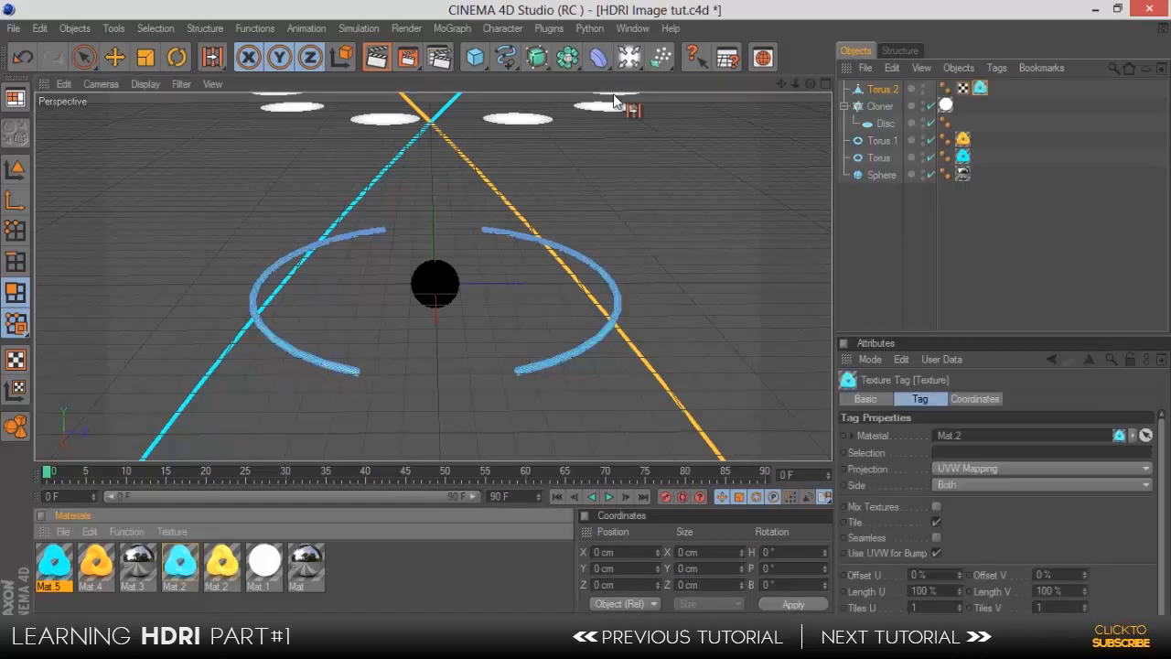
# - Duplicate the cyan split torus and rotate the whole copy to a pitch of 90°
pyautogui.hotkey('ctrl', 'c')
pyautogui.hotkey('ctrl', 'v')
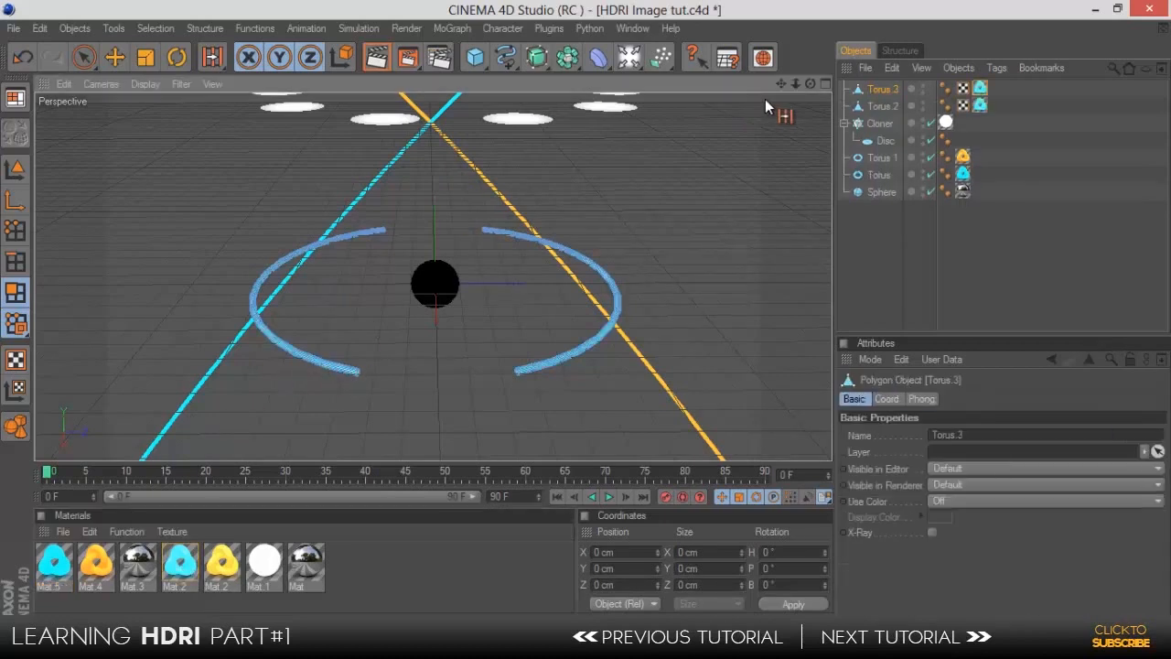
pyautogui.click(183, 55)
pyautogui.moveTo(414, 225); pyautogui.dragTo(512, 248)
pyautogui.hotkey('ctrl', 'z')
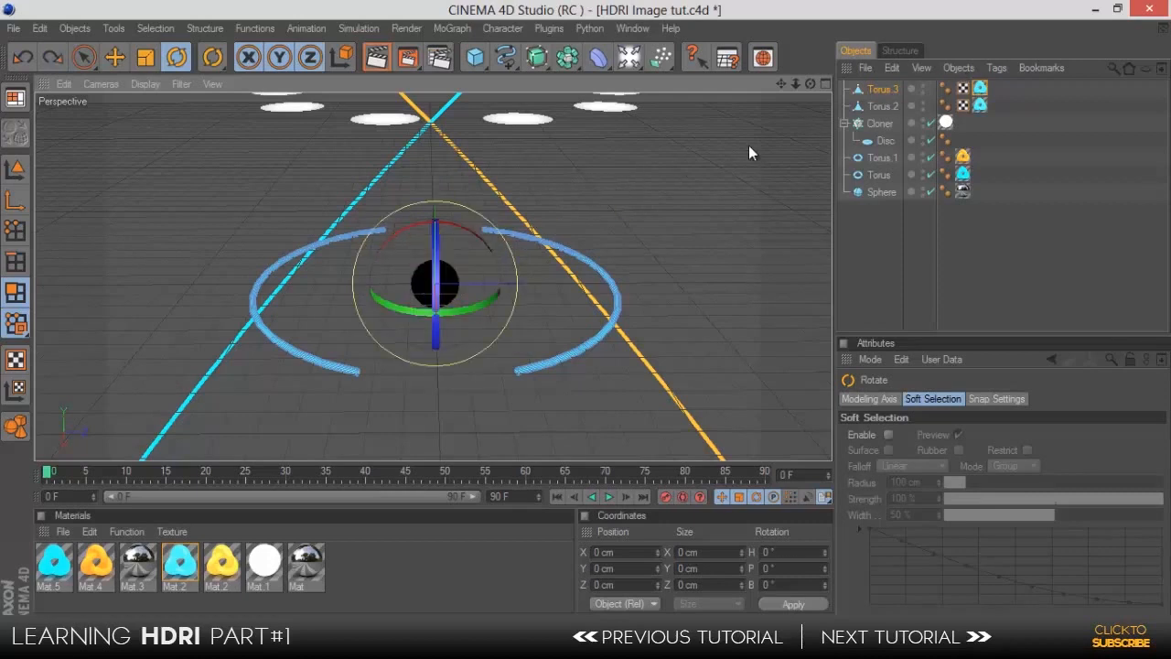
pyautogui.moveTo(805, 85); pyautogui.dragTo(613, 280)
pyautogui.click(16, 169)
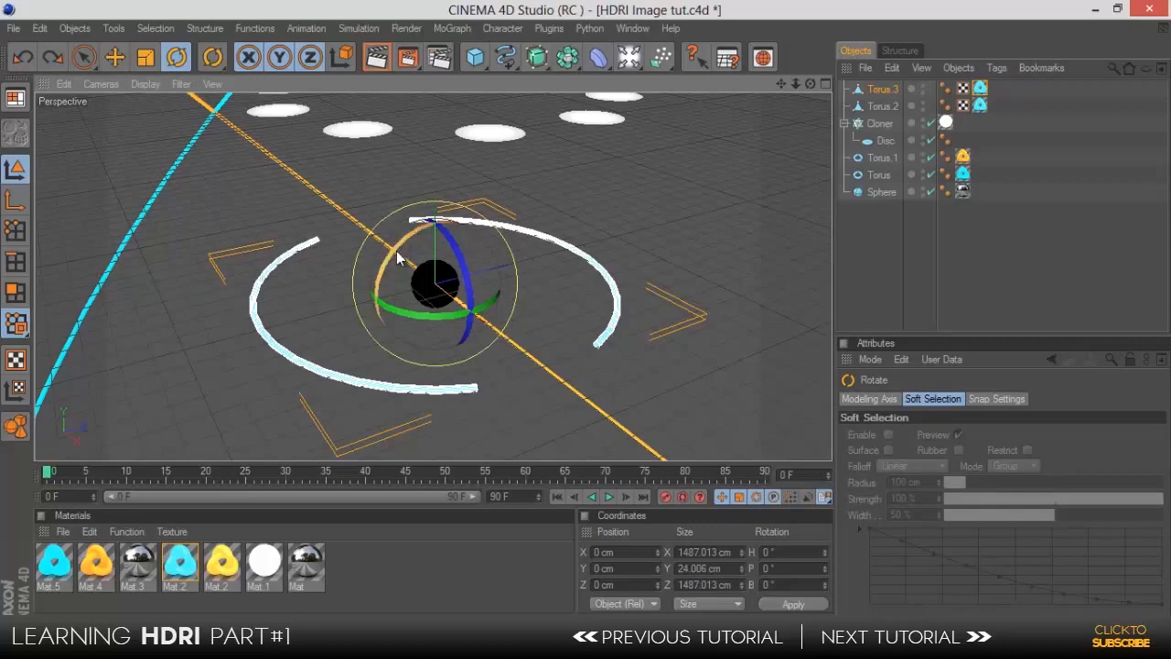
pyautogui.moveTo(396, 252); pyautogui.dragTo(356, 361)
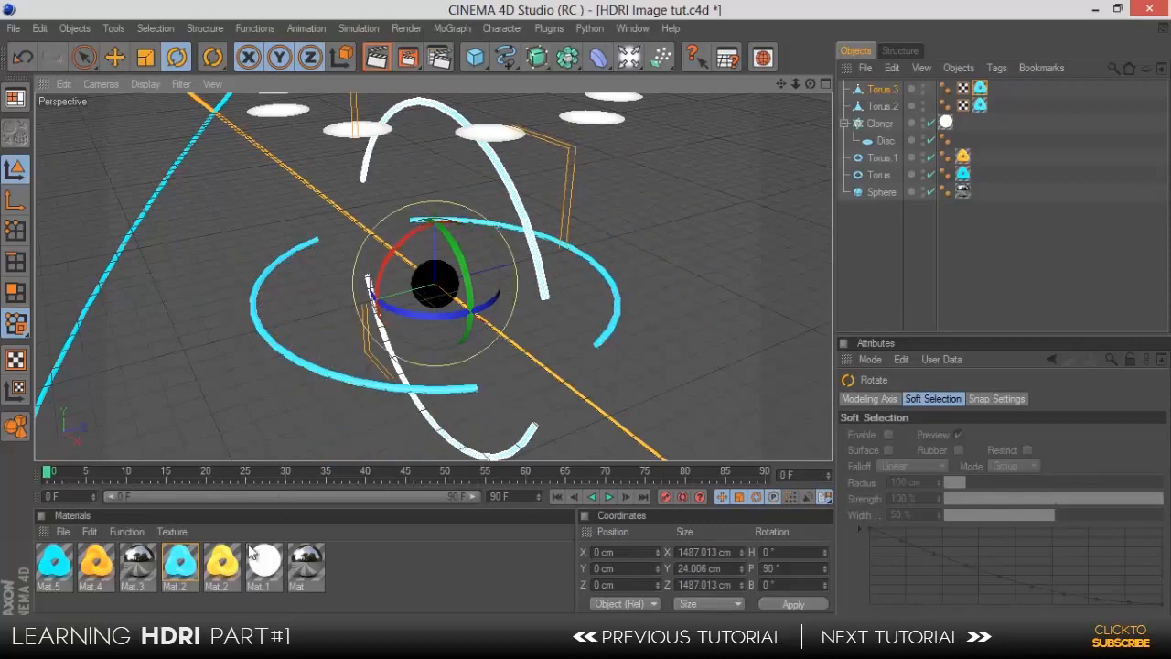
# - Apply the orange material Mat.4 to the upright split torus
pyautogui.moveTo(107, 572); pyautogui.dragTo(544, 293)
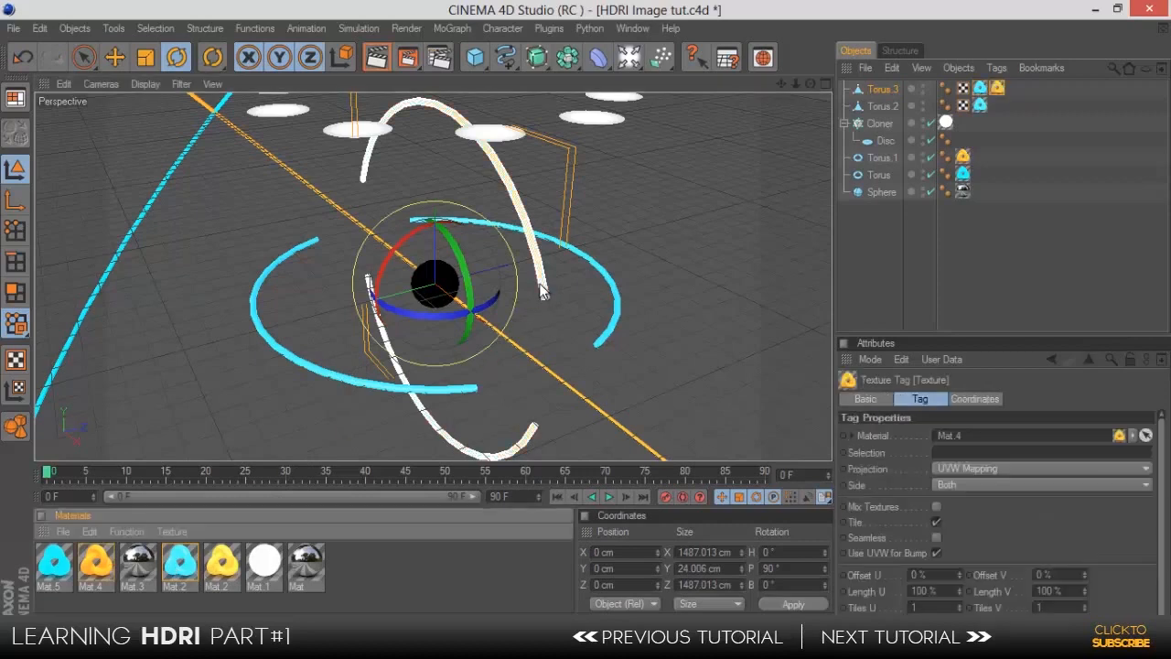
pyautogui.click(540, 289)
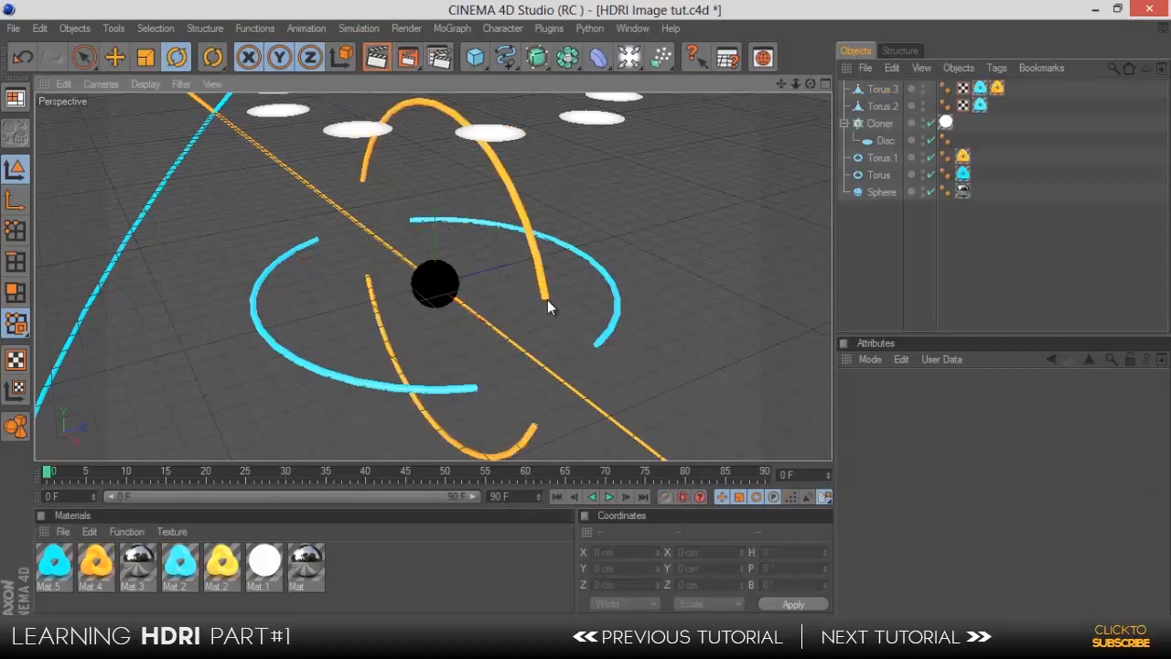
# - Paste another split torus, tilt it to a pitch of -40° and apply the white material Mat.1 to it
pyautogui.hotkey('ctrl', 'v')
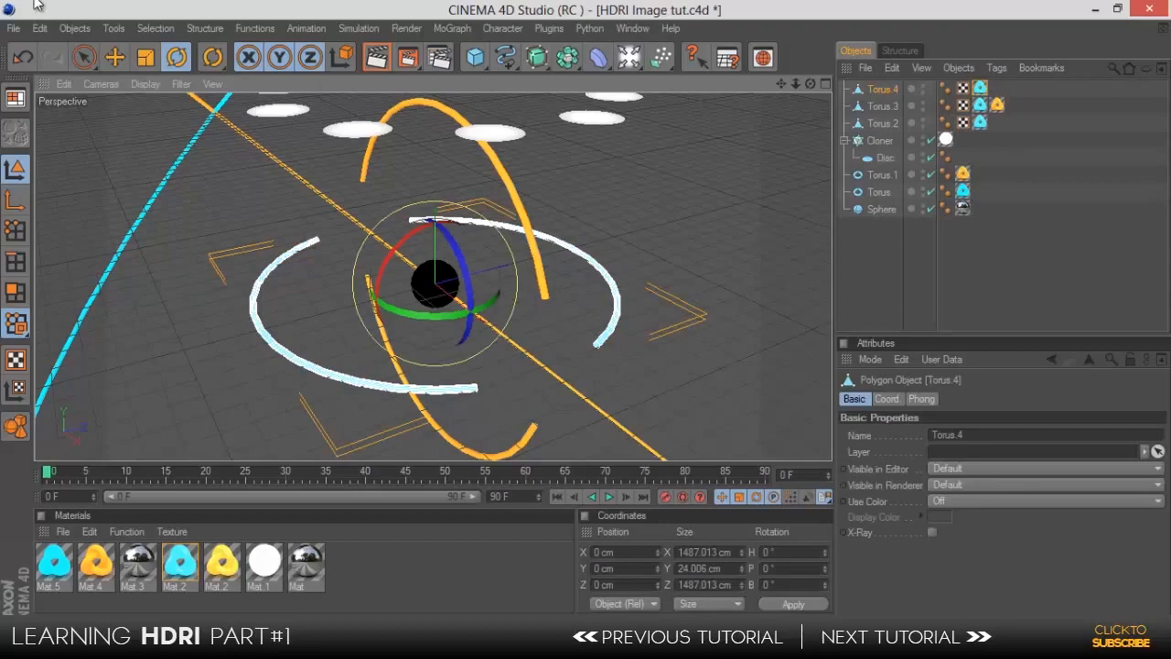
pyautogui.moveTo(416, 262); pyautogui.dragTo(425, 229)
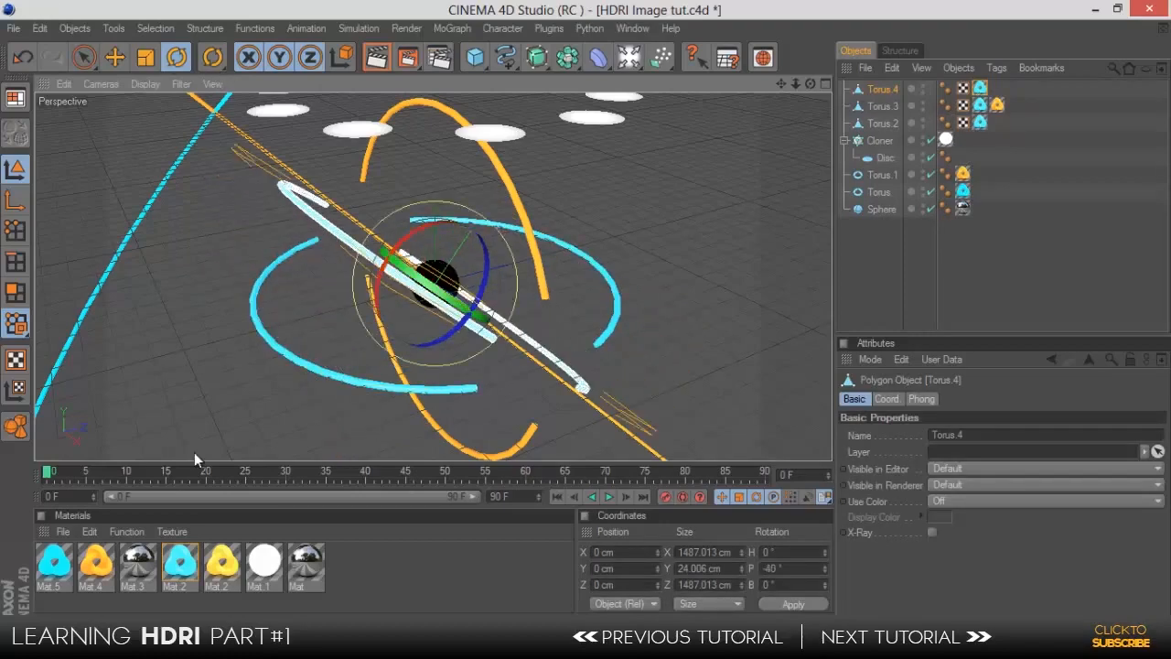
pyautogui.moveTo(252, 565); pyautogui.dragTo(384, 320)
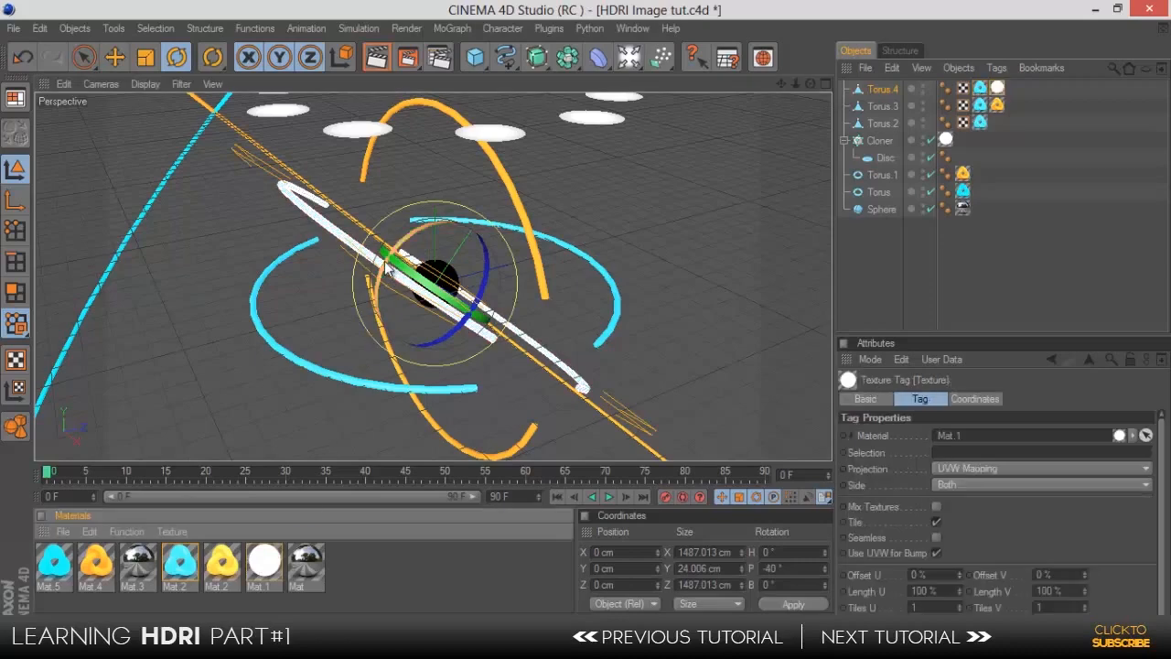
pyautogui.click(728, 211)
# - Duplicate the white tilted torus and rotate the copy to a pitch of about -125° so the two cross
pyautogui.scroll(-6, 661, 164)
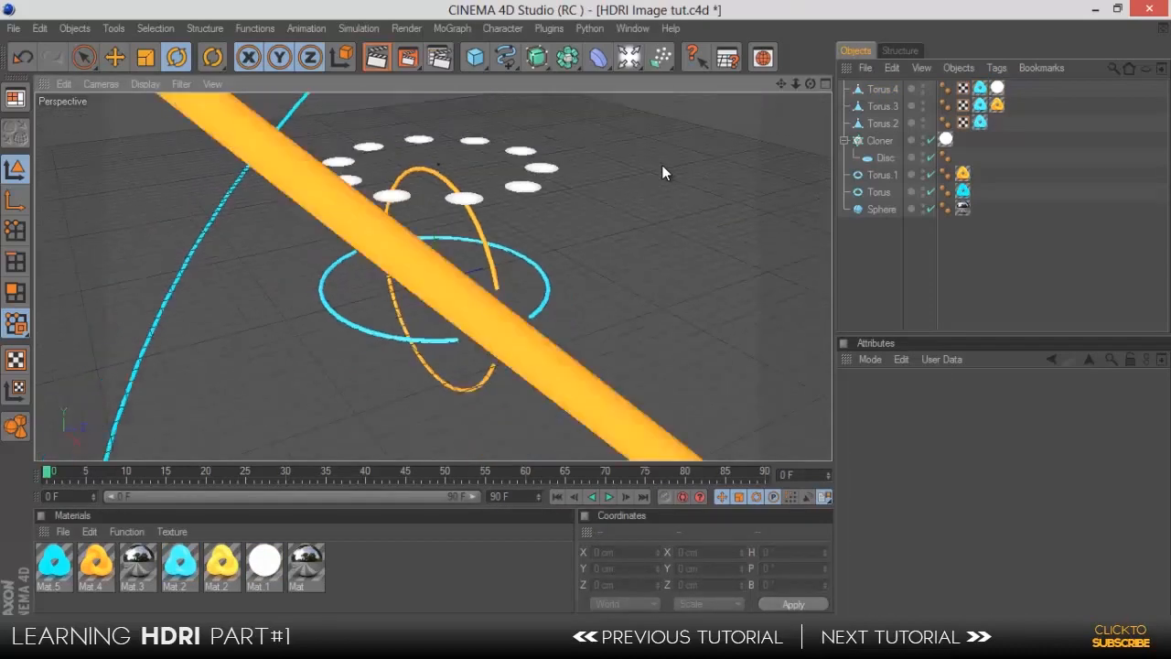
pyautogui.moveTo(808, 83); pyautogui.dragTo(586, 318)
pyautogui.click(881, 89)
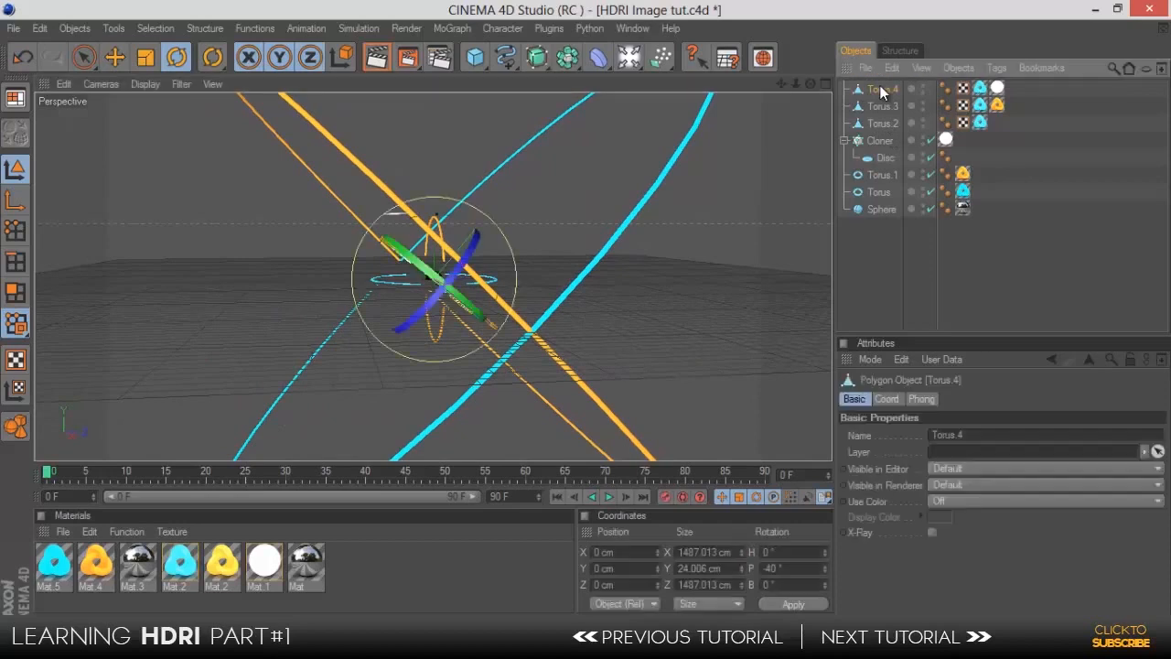
pyautogui.hotkey('ctrl', 'c')
pyautogui.hotkey('ctrl', 'v')
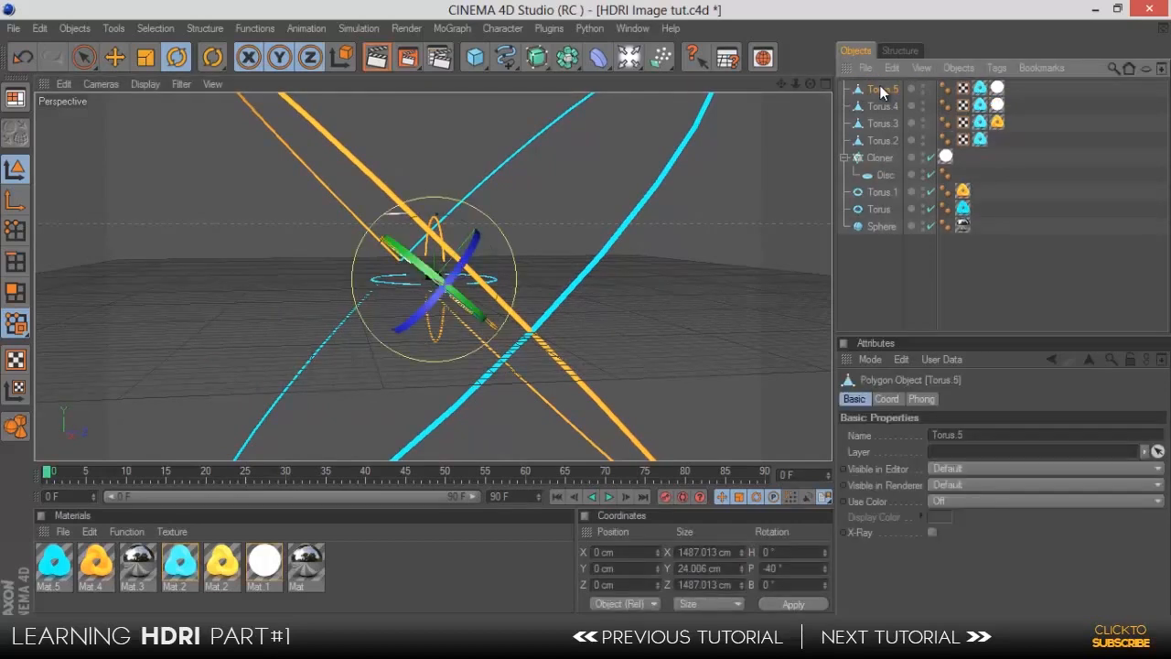
pyautogui.moveTo(439, 230); pyautogui.dragTo(519, 291)
pyautogui.click(562, 245)
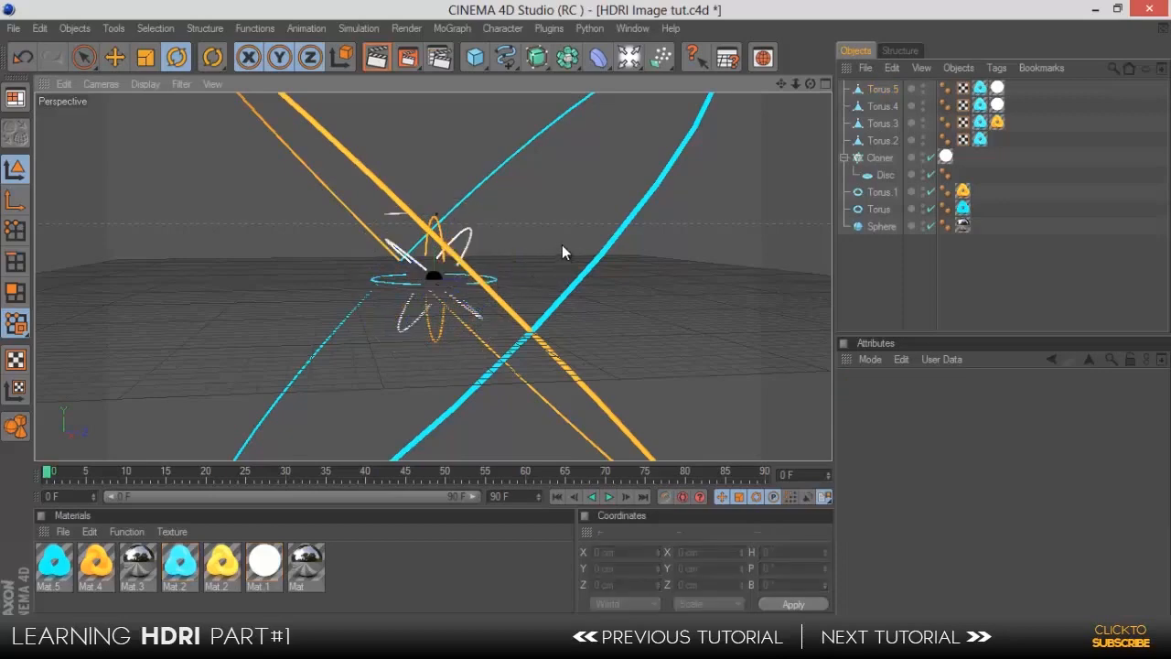
pyautogui.scroll(4, 562, 244)
pyautogui.click(485, 239)
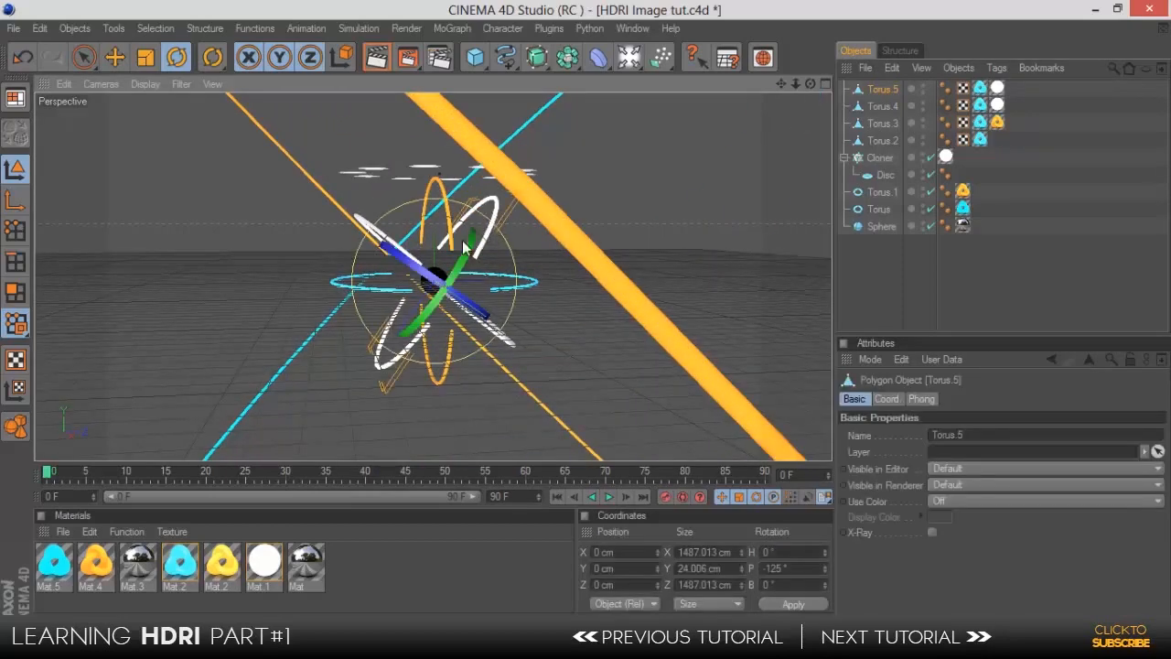
pyautogui.click(604, 227)
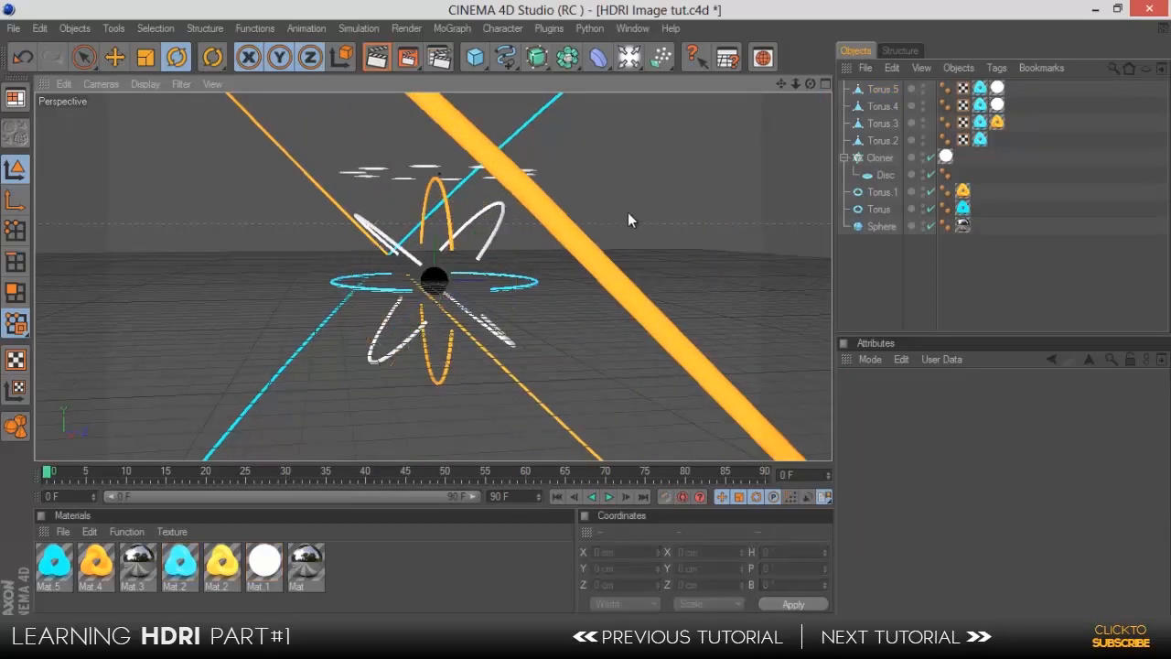
# - Add a Bake Texture tag to the sphere
pyautogui.moveTo(810, 83); pyautogui.dragTo(482, 216)
pyautogui.scroll(-5, 436, 242)
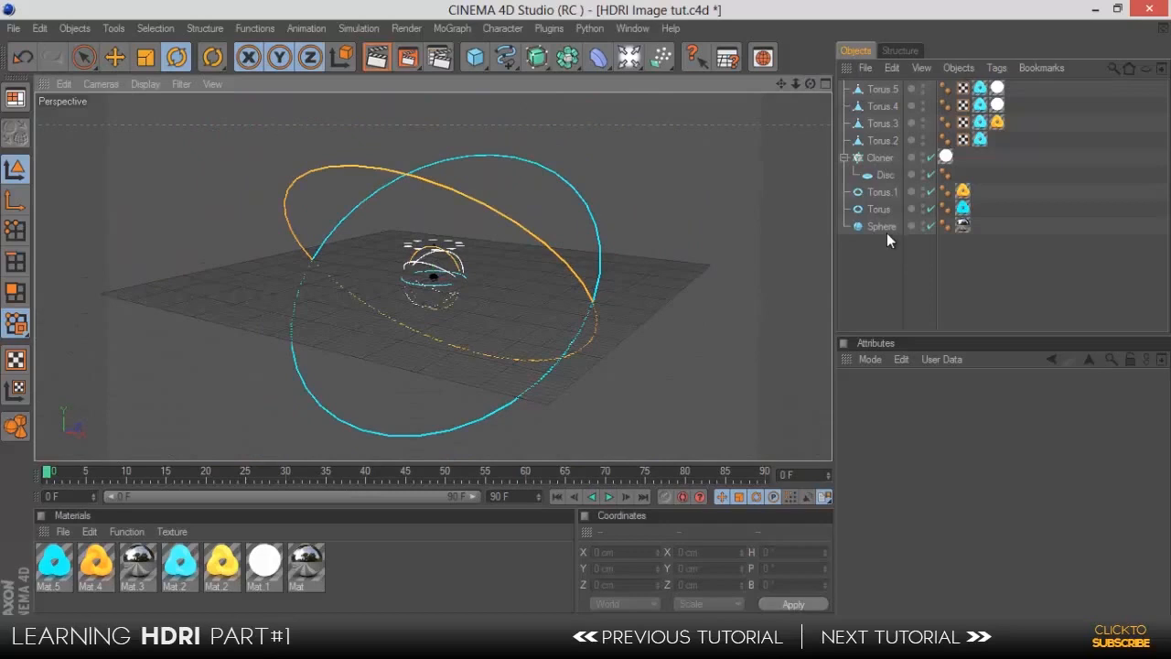
pyautogui.scroll(3, 412, 207)
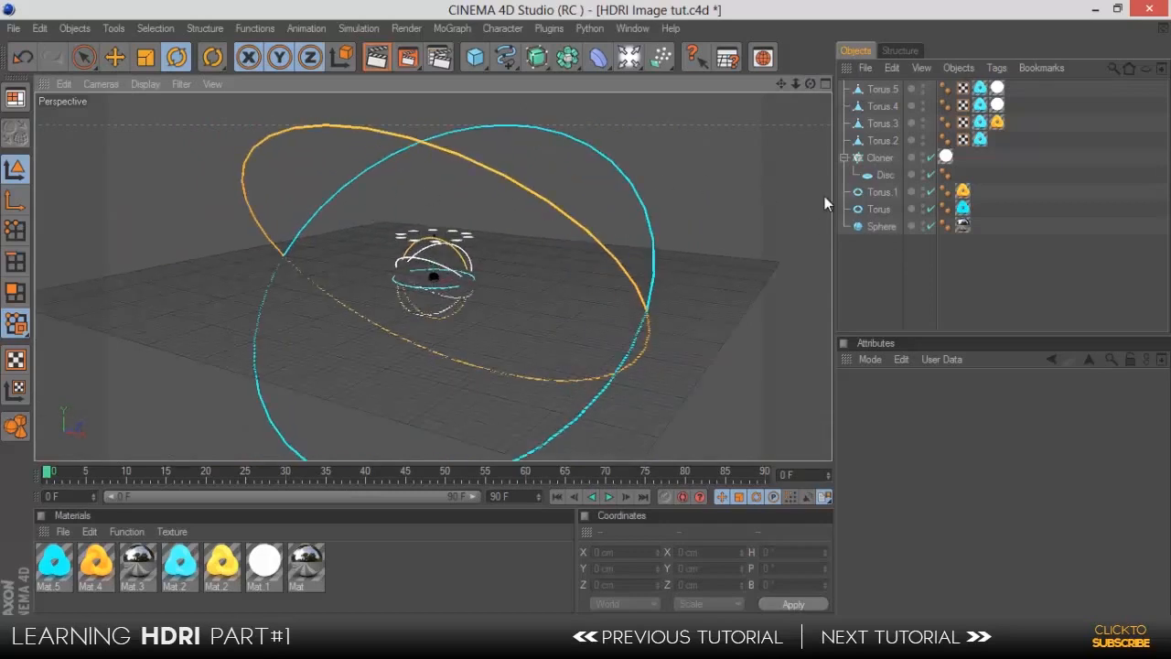
pyautogui.click(878, 226)
pyautogui.click(996, 68)
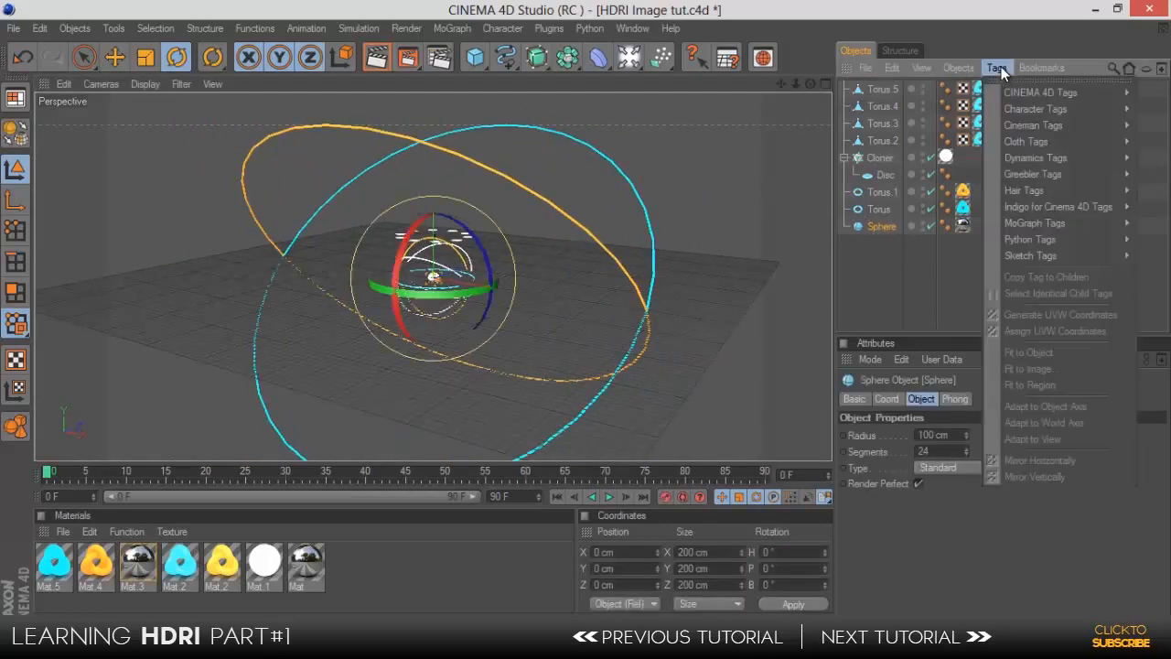
pyautogui.moveTo(1010, 96)
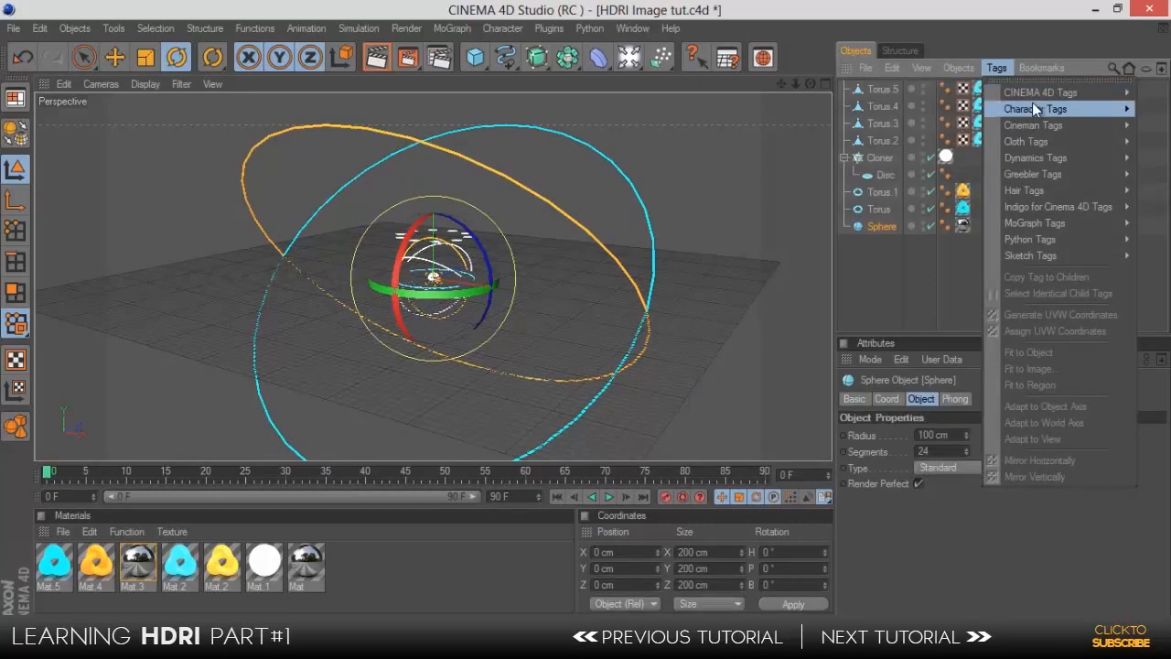
pyautogui.click(956, 125)
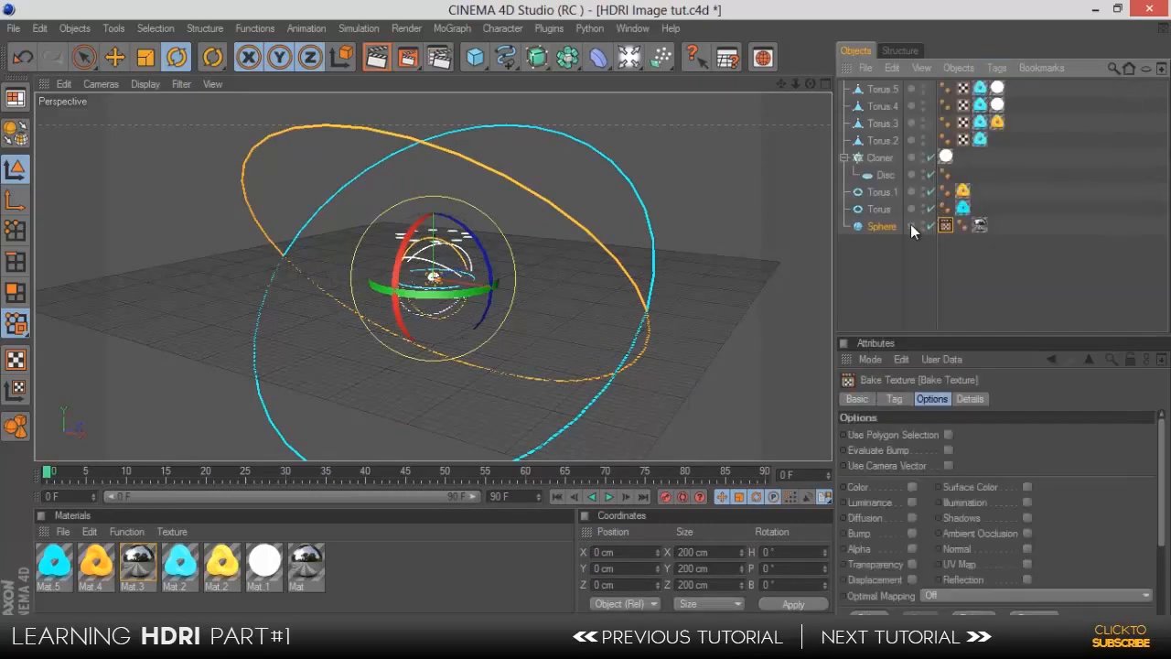
# - Set the bake format to Radiance (HDR) and the output file to Tutorial 1 on the desktop
pyautogui.click(895, 400)
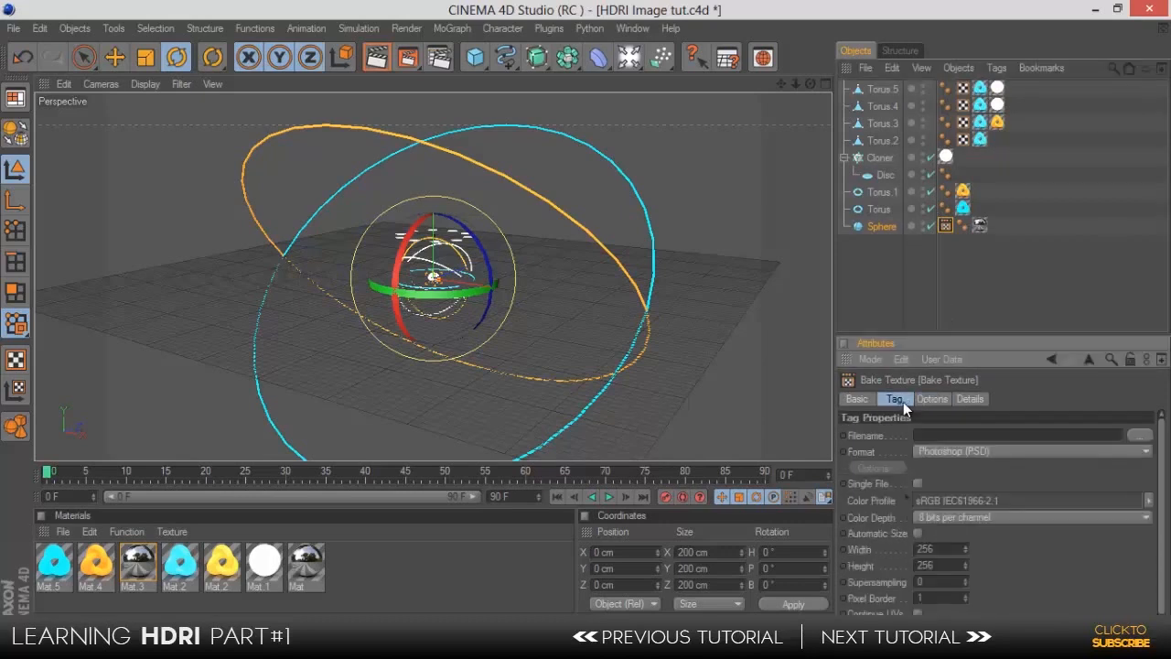
pyautogui.click(980, 452)
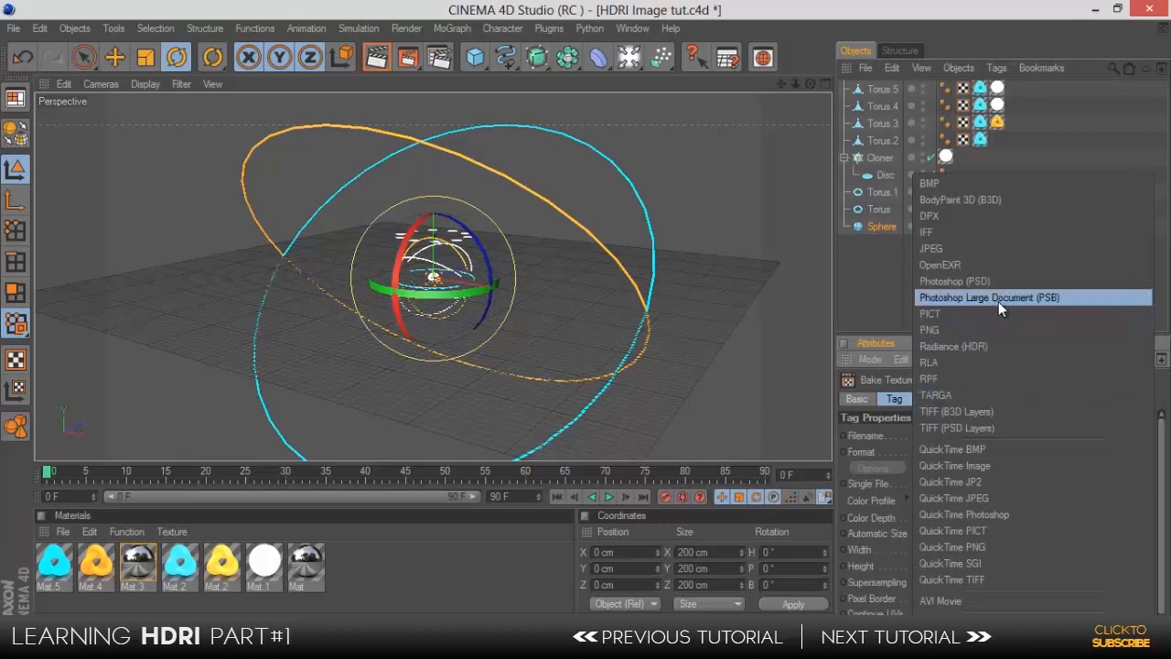
pyautogui.click(1001, 347)
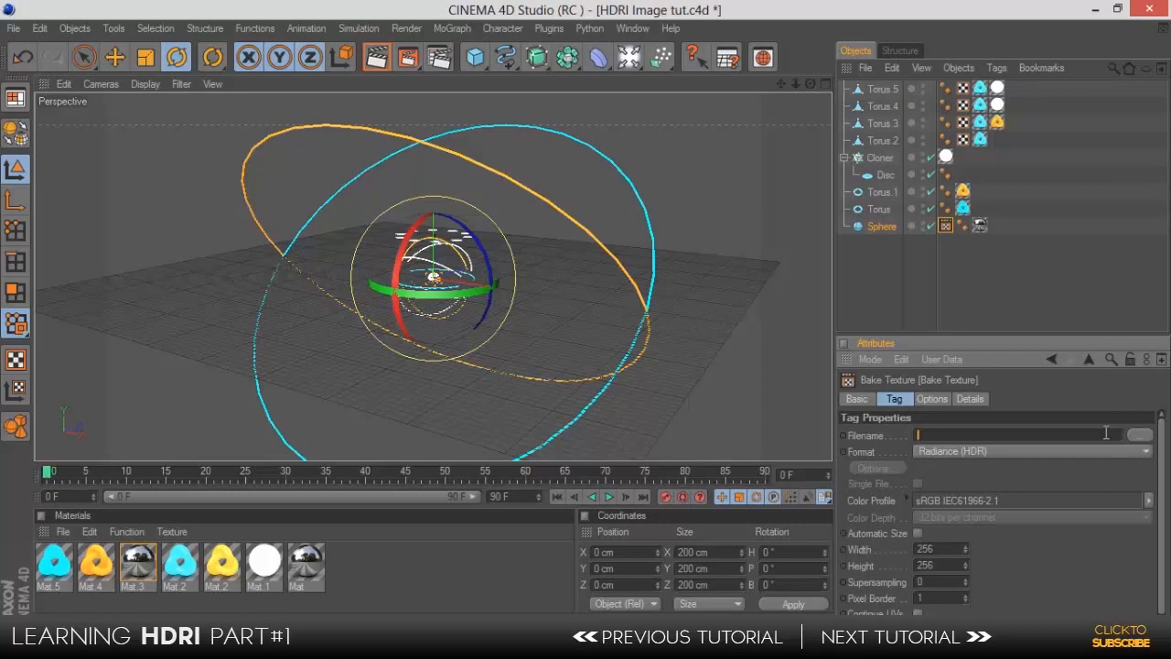
pyautogui.write('Tutorial 1')
pyautogui.click(1140, 435)
pyautogui.click(439, 403)
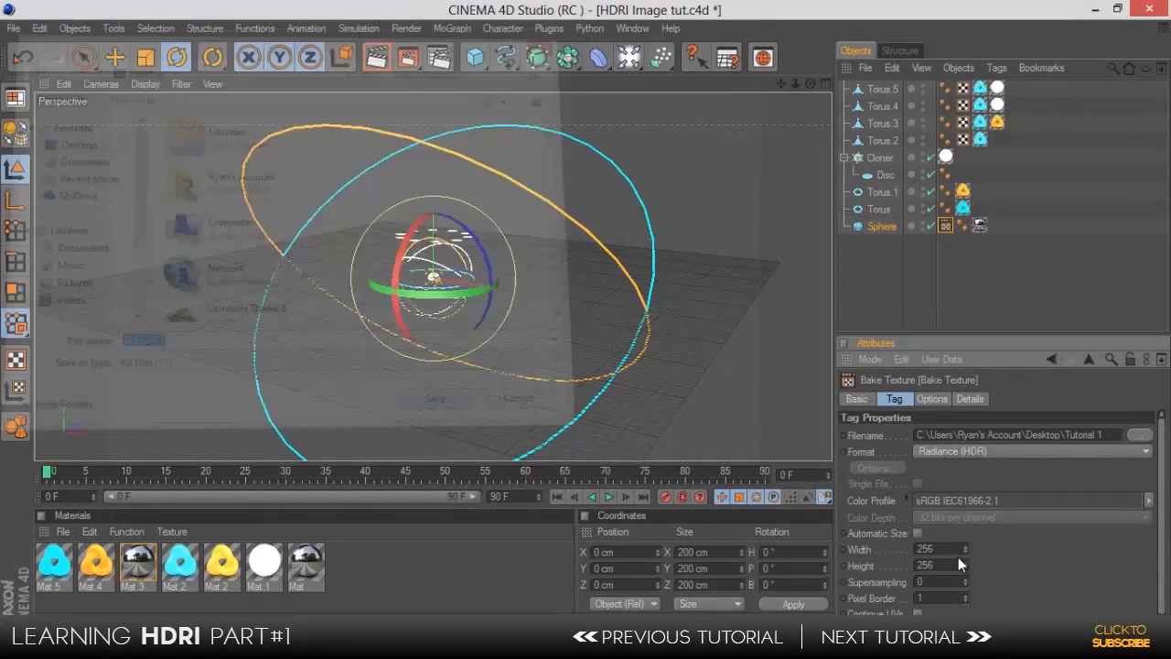
# - Set the baked texture size to 5000 by 2500 and enable Reflection as the channel to bake
pyautogui.write('5000')
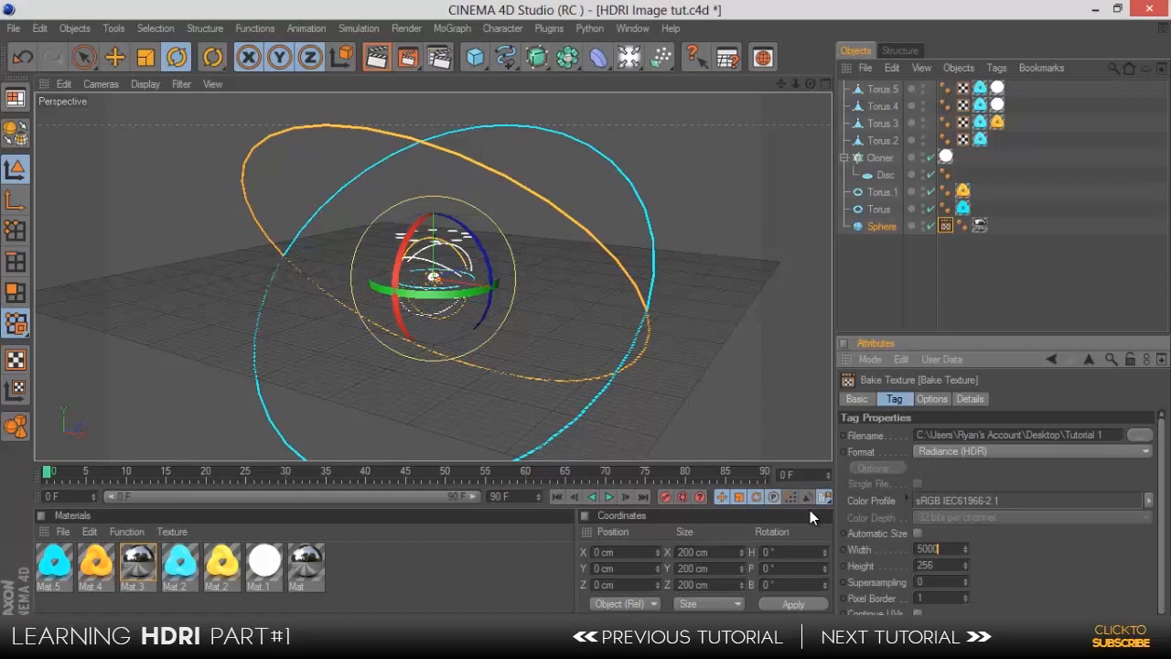
pyautogui.press('Tab')
pyautogui.write('2500')
pyautogui.click(936, 401)
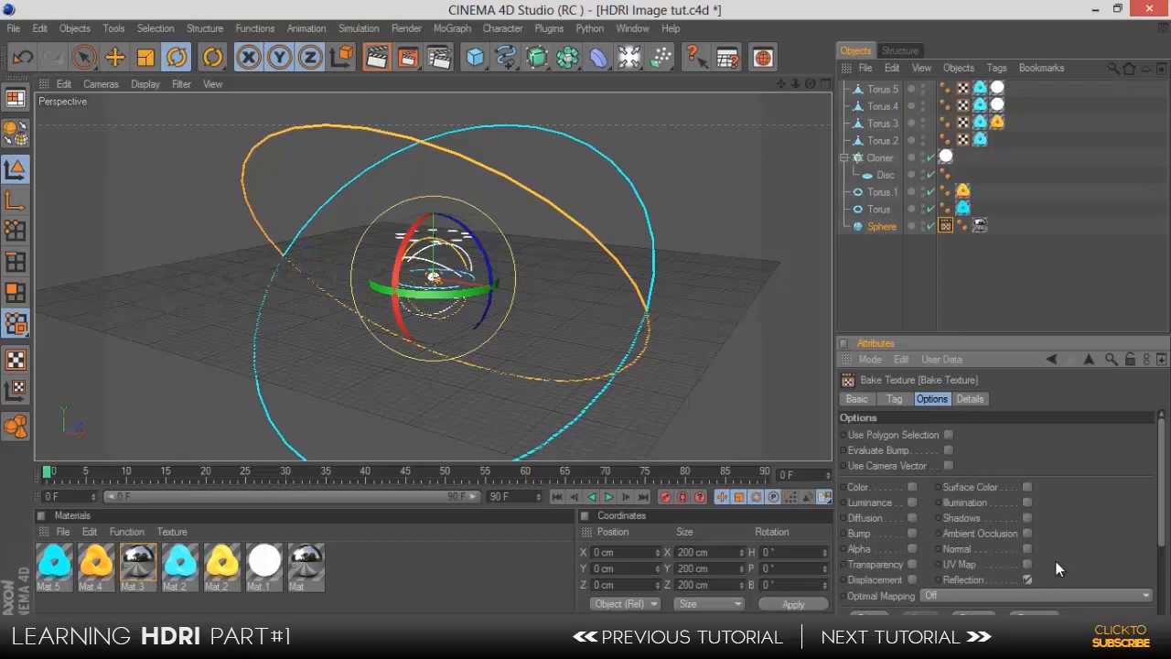
pyautogui.moveTo(1162, 522); pyautogui.dragTo(1162, 588)
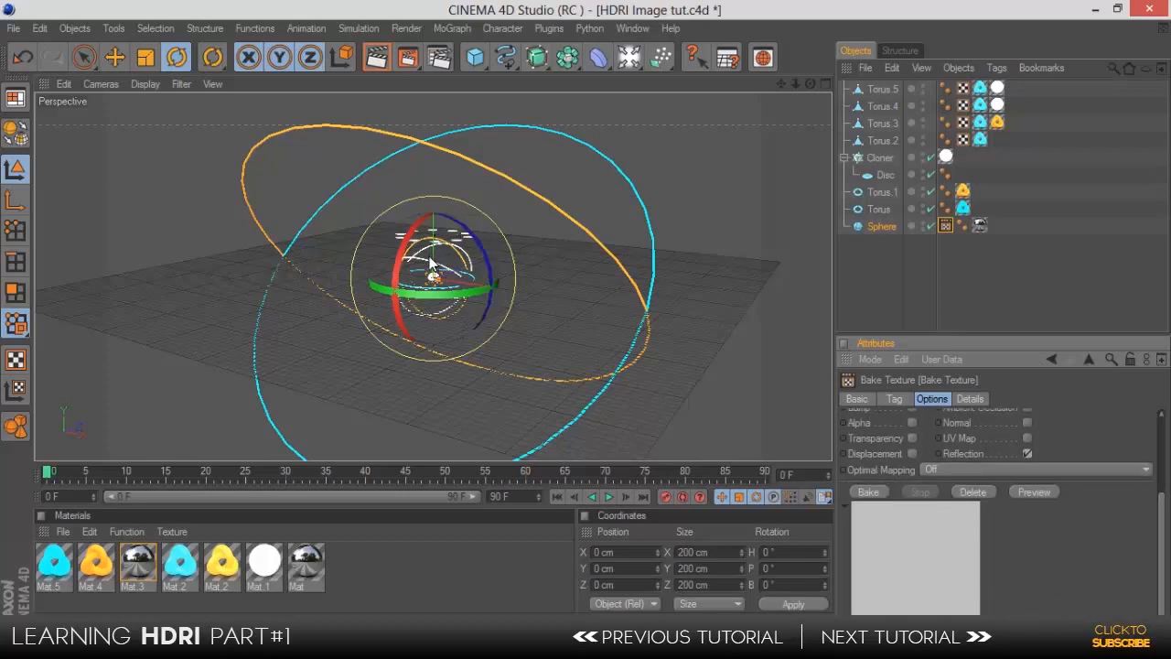
# - Bake the sphere's reflection texture and enlarge the tag's settings area to show the preview
pyautogui.click(528, 222)
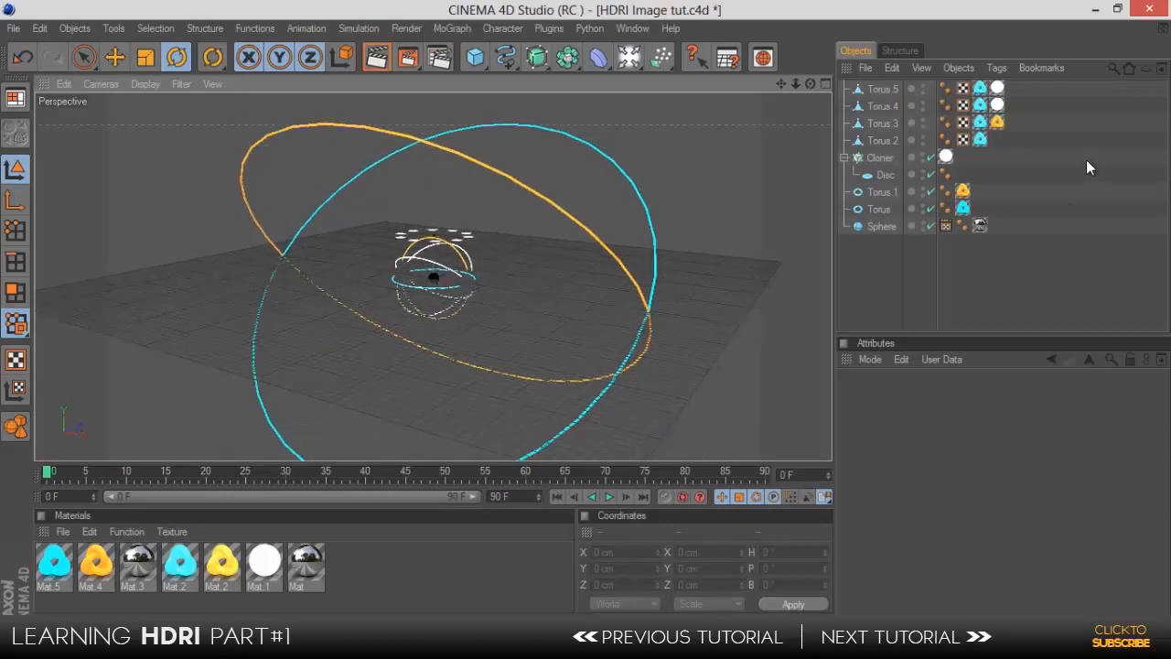
pyautogui.click(945, 226)
pyautogui.scroll(-5, 924, 567)
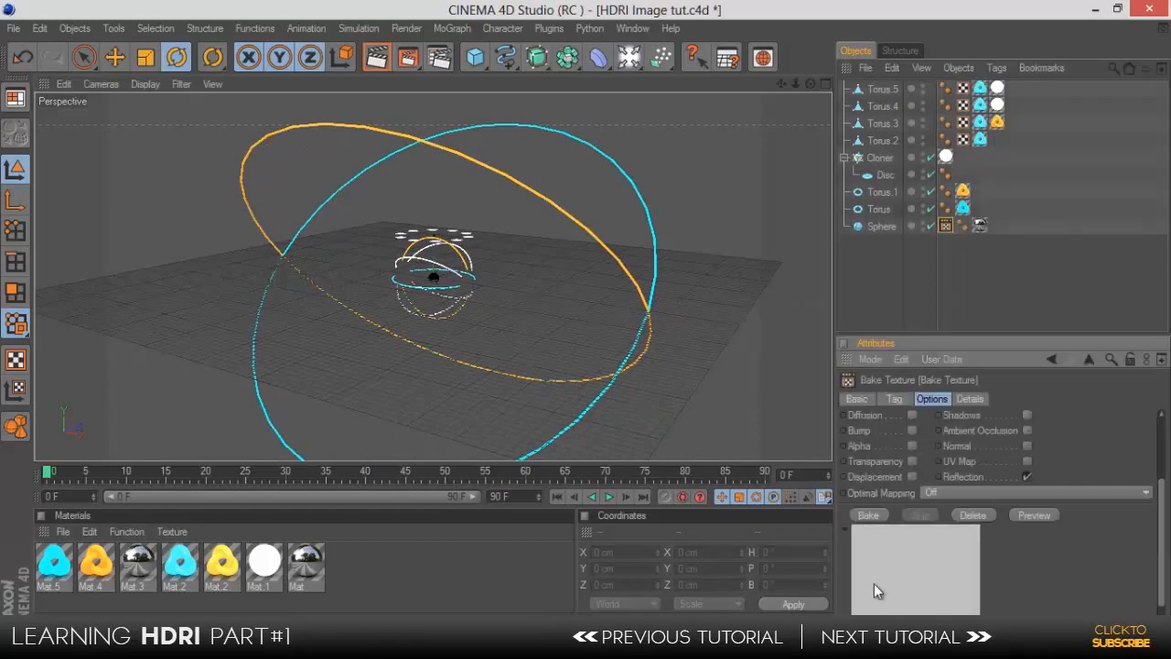
pyautogui.click(869, 491)
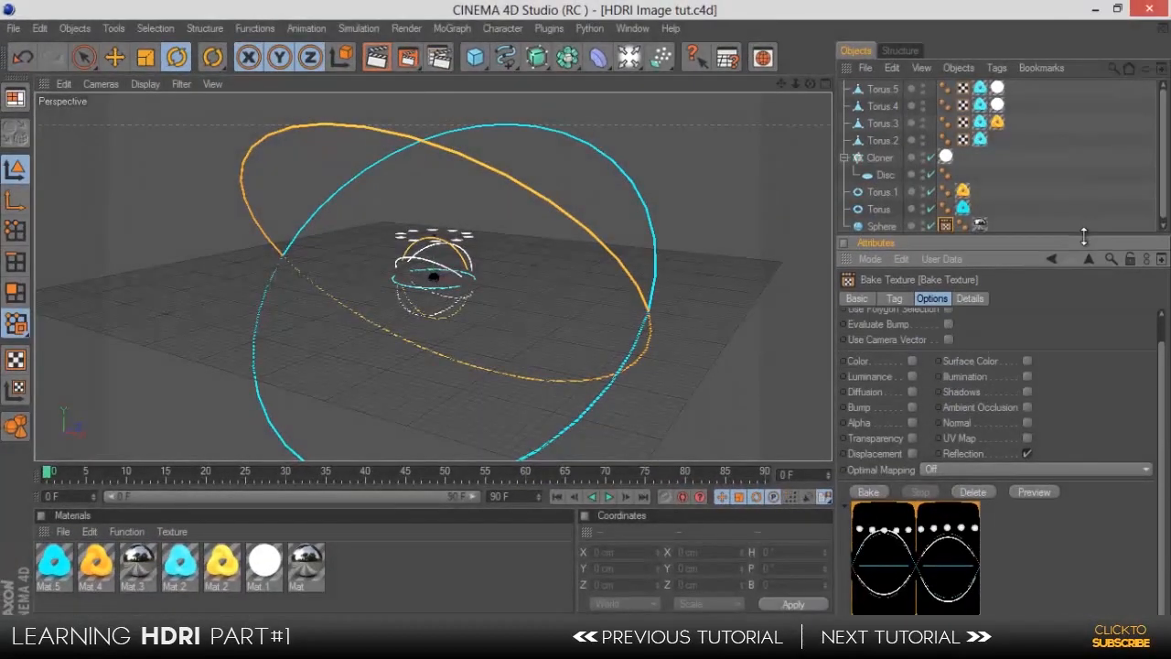
pyautogui.moveTo(1083, 236); pyautogui.dragTo(1078, 248)
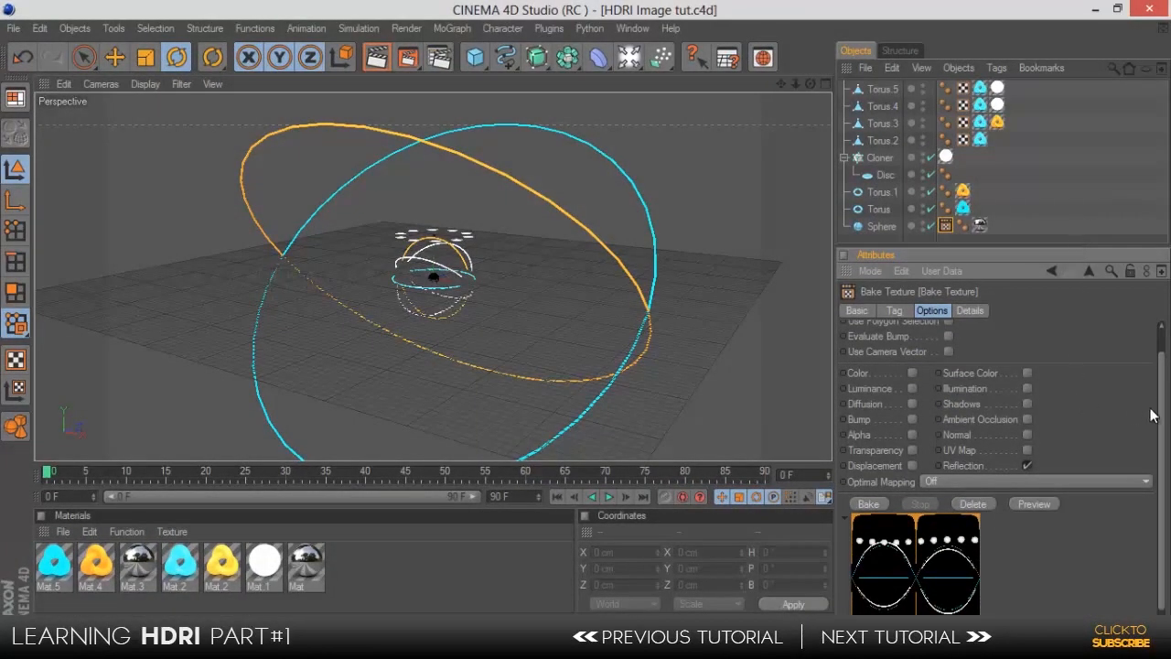
pyautogui.scroll(-1, 1156, 416)
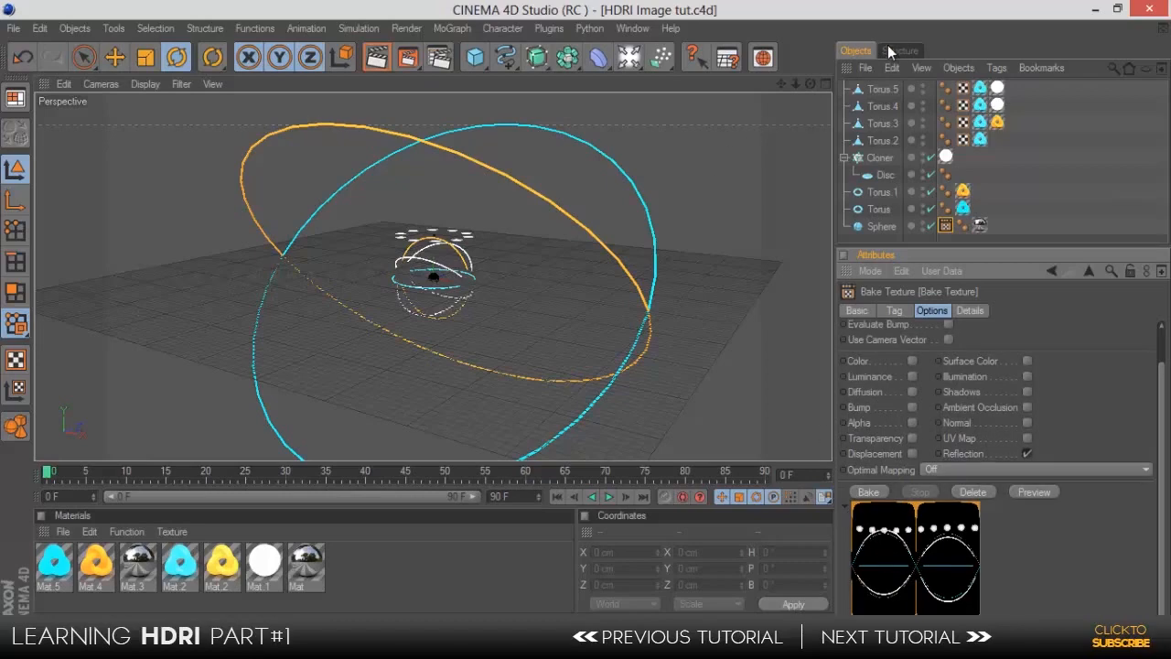
pyautogui.moveTo(583, 318)
pyautogui.keyDown('alt'); pyautogui.mouseDown()
pyautogui.moveTo(592, 308)
pyautogui.moveTo(586, 316)
pyautogui.mouseUp(); pyautogui.keyUp('alt')
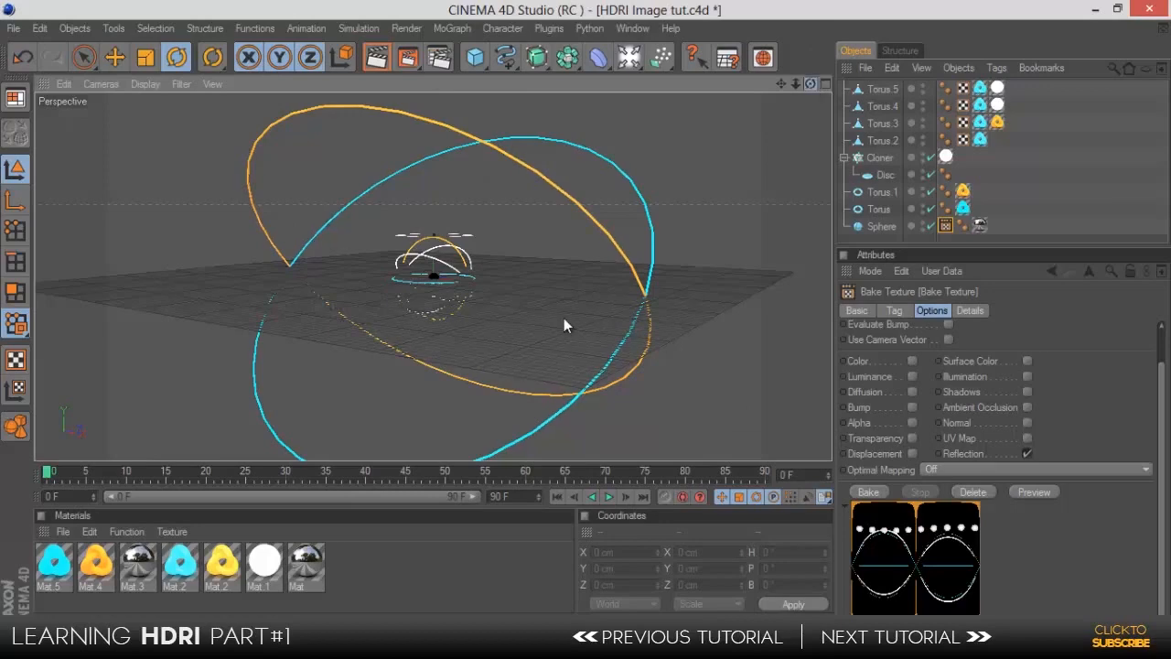
pyautogui.moveTo(563, 317)
pyautogui.keyDown('alt'); pyautogui.mouseDown()
pyautogui.moveTo(648, 322)
pyautogui.moveTo(560, 311)
pyautogui.moveTo(585, 316)
pyautogui.mouseUp(); pyautogui.keyUp('alt')
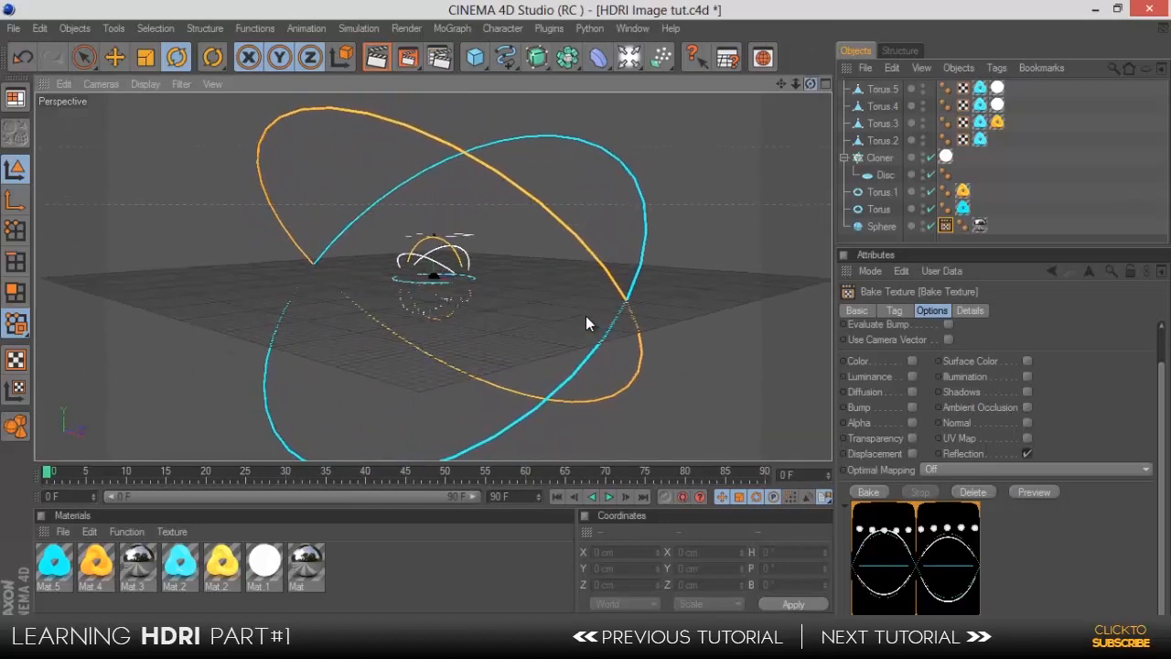